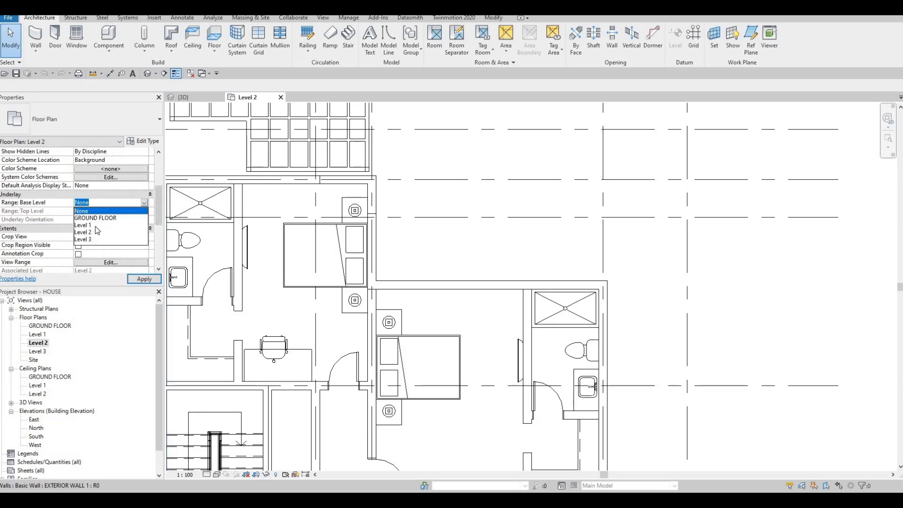
# Set the Level 2 plan's underlay base level to Level 1 and apply the change.
pyautogui.click(141, 279)
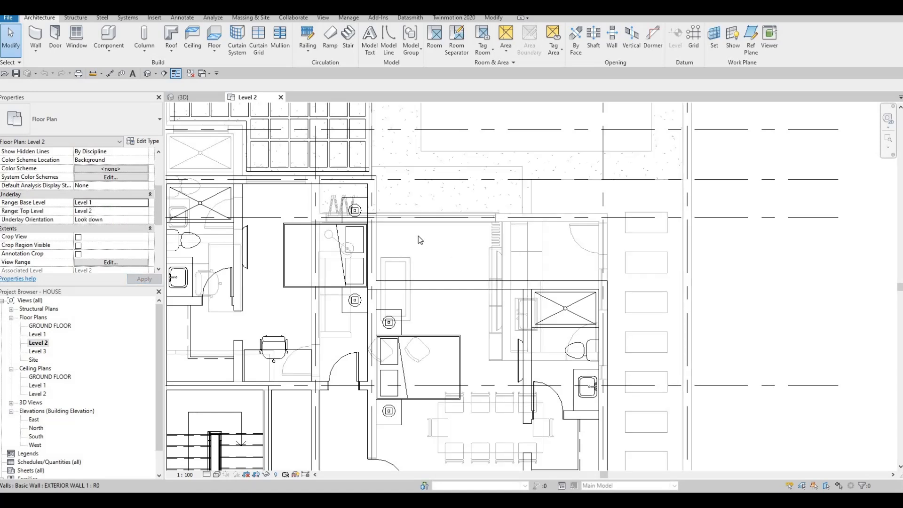
pyautogui.press('Escape')
pyautogui.press('Escape')
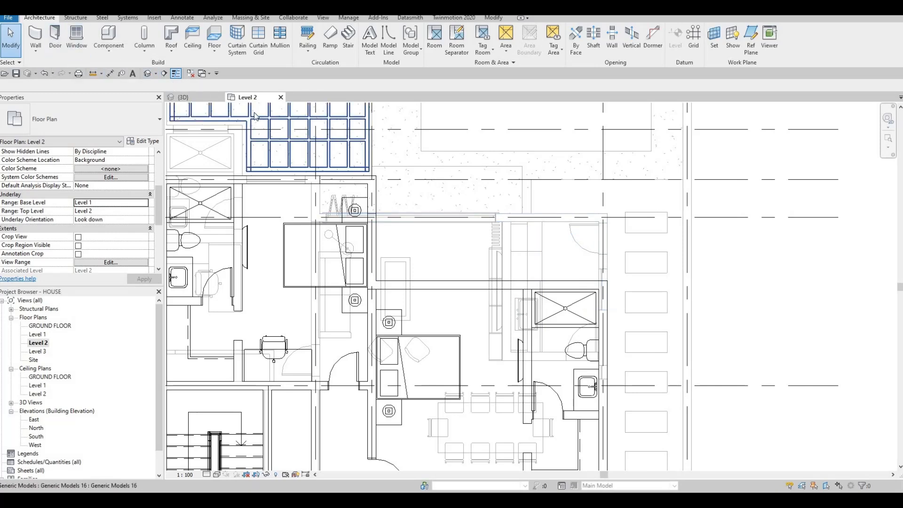
# Draw a horizontal Curtain Wall about 5160 mm long over the Level 1 wall, starting at the bedroom's exterior wall edge.
pyautogui.click(34, 35)
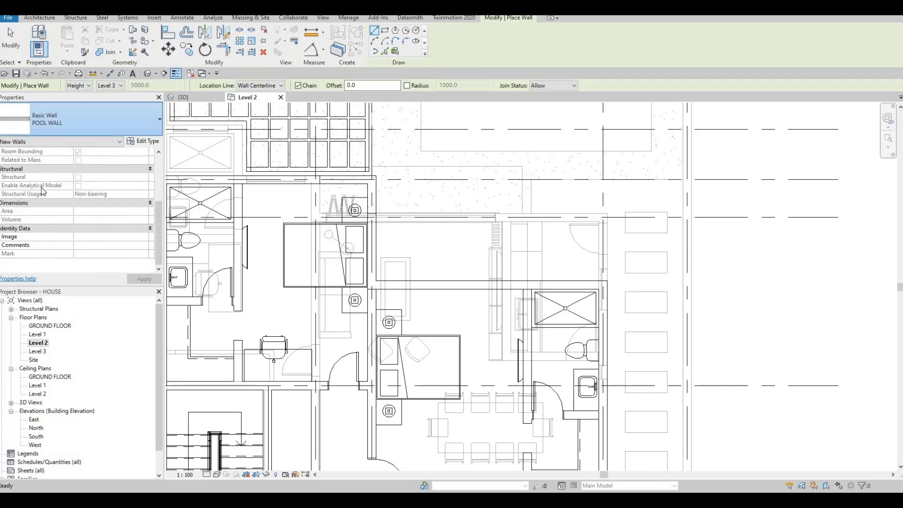
pyautogui.click(94, 120)
pyautogui.click(47, 237)
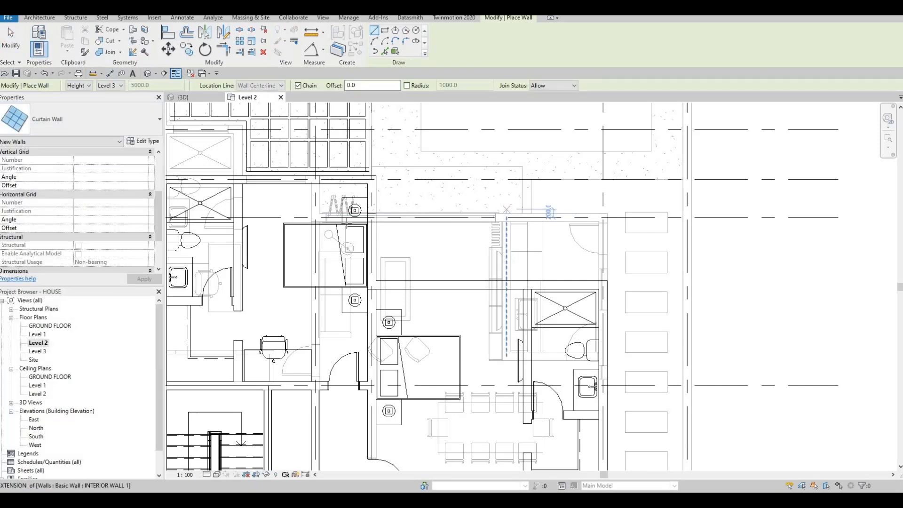
pyautogui.scroll(3, 494, 211)
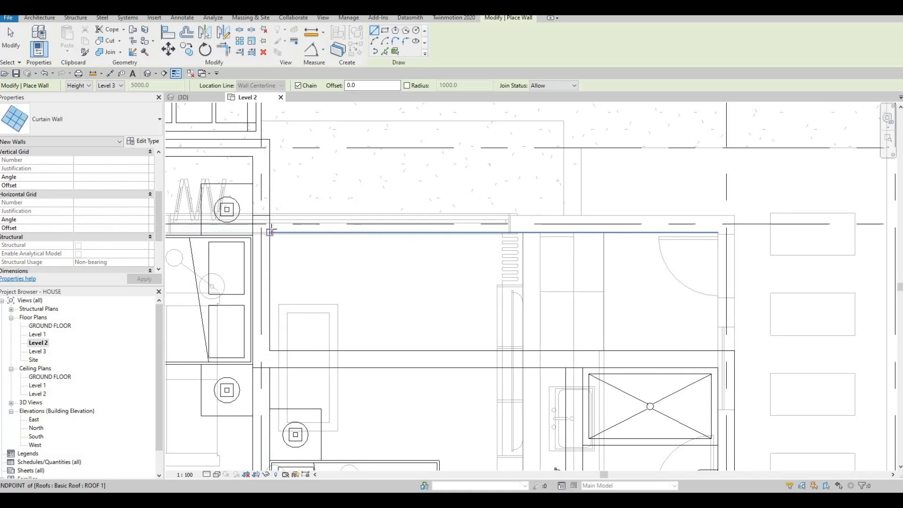
pyautogui.click(270, 232)
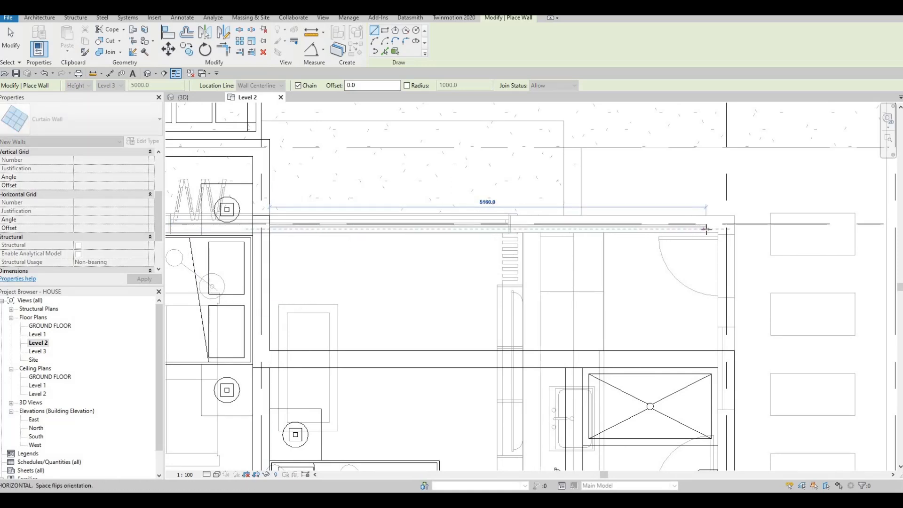
pyautogui.click(706, 229)
pyautogui.press('Escape')
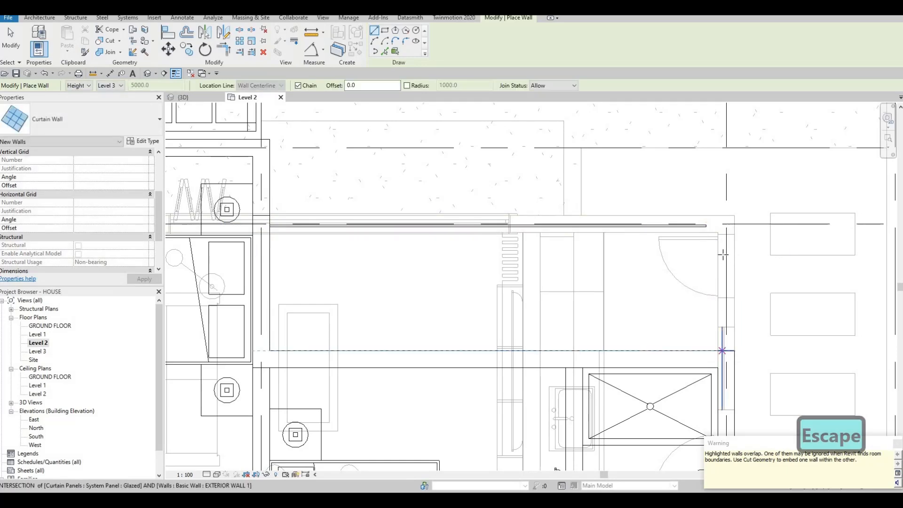
# Draw a vertical curtain wall from the exterior wall below up to the corner near the horizontal curtain wall's end.
pyautogui.click(723, 351)
pyautogui.press('Escape')
pyautogui.press('Escape')
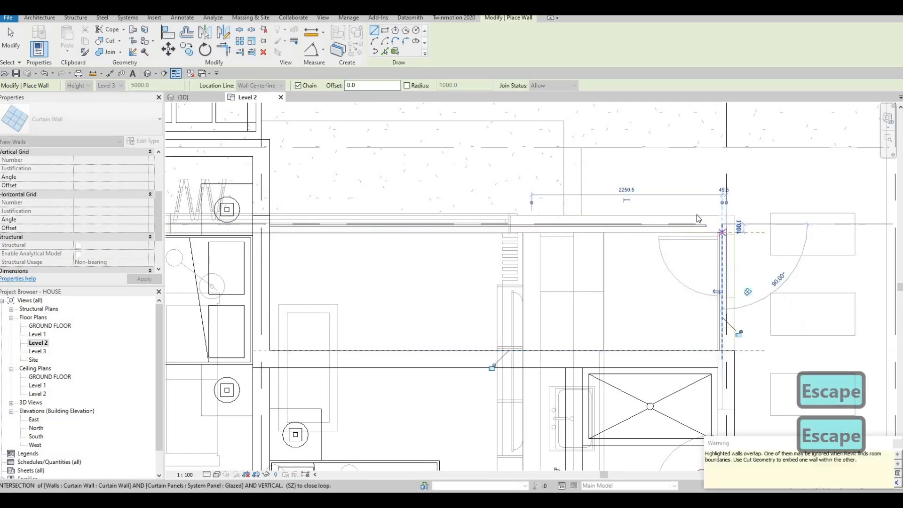
pyautogui.scroll(4, 678, 222)
pyautogui.press('Escape')
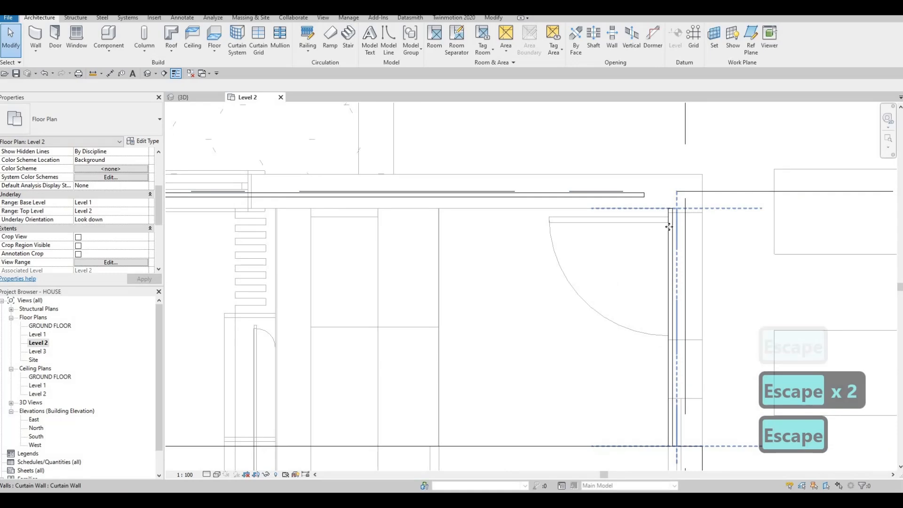
# Flip the vertical curtain wall's orientation and extend the horizontal curtain wall's free end to meet it at the corner.
pyautogui.click(673, 329)
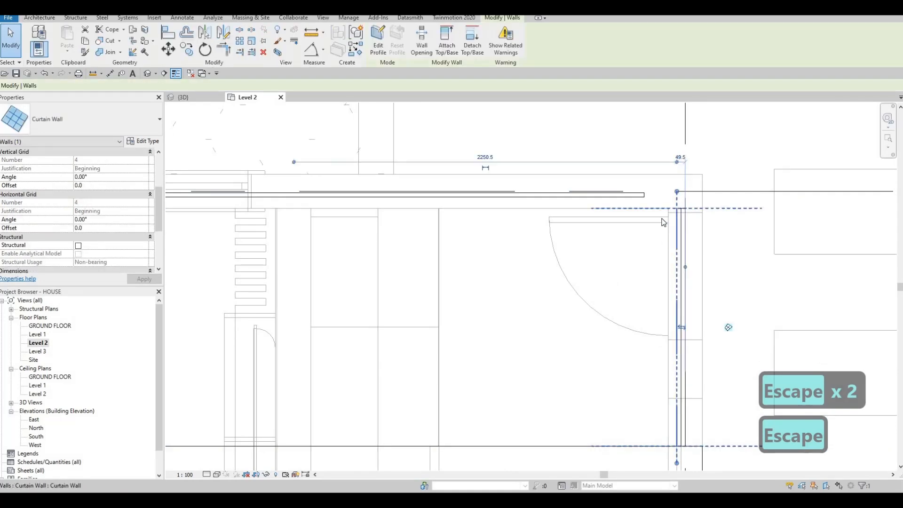
pyautogui.scroll(2, 643, 201)
pyautogui.press('Escape')
pyautogui.click(642, 200)
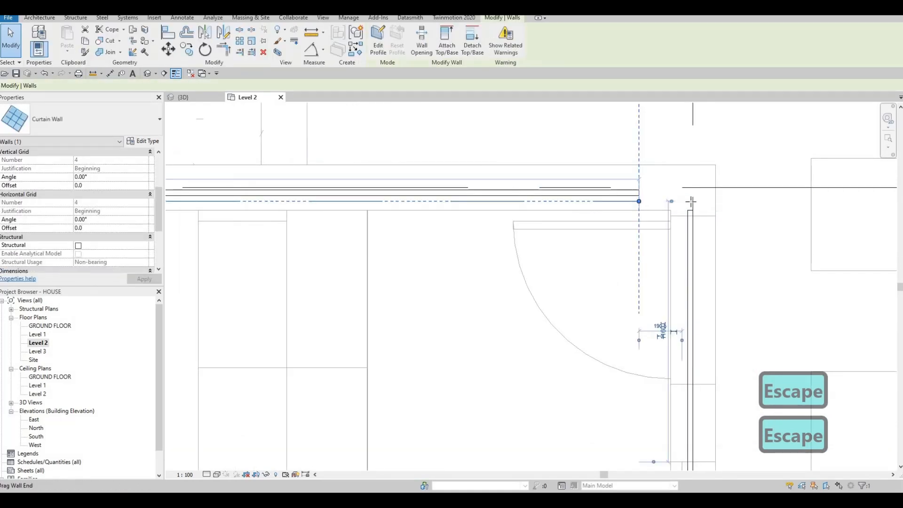
pyautogui.click(692, 205)
pyautogui.moveTo(693, 201); pyautogui.dragTo(682, 185)
# Try to stretch the vertical curtain wall's upper end at grid line D.
pyautogui.press('Escape')
pyautogui.click(682, 202)
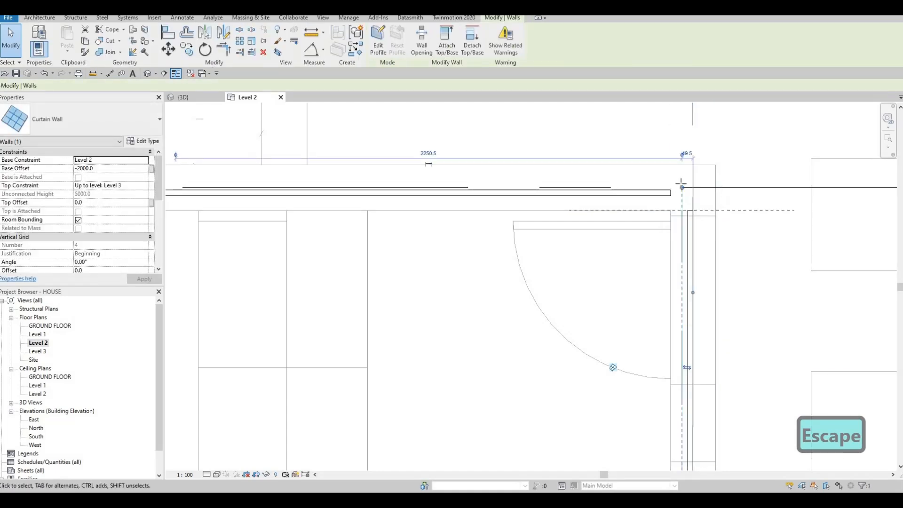
pyautogui.press('Escape')
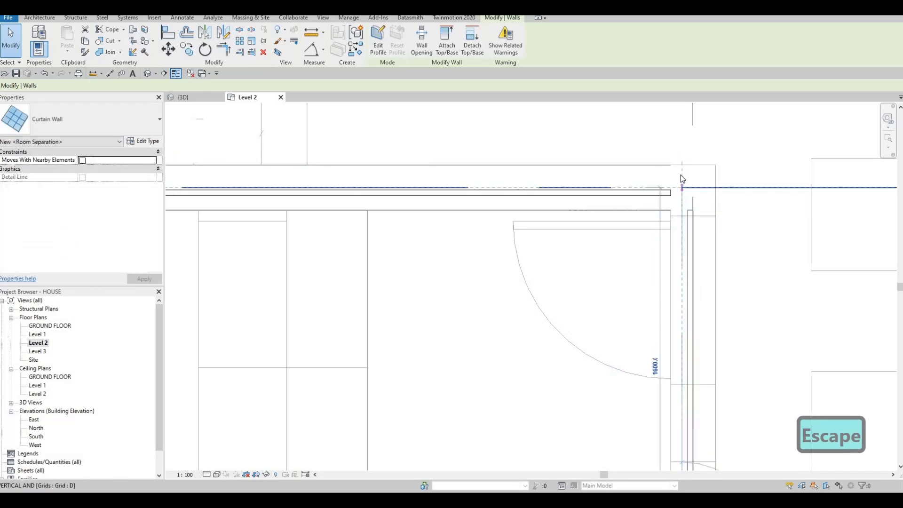
pyautogui.press('Escape')
pyautogui.scroll(-1, 670, 203)
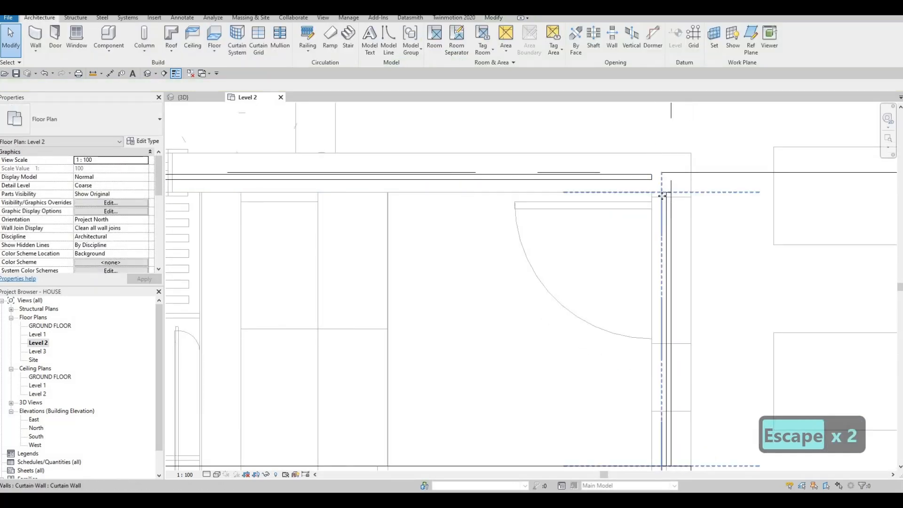
# Nudge the vertical curtain wall three increments outward and flip its orientation so the panels sit on the inner side.
pyautogui.click(658, 239)
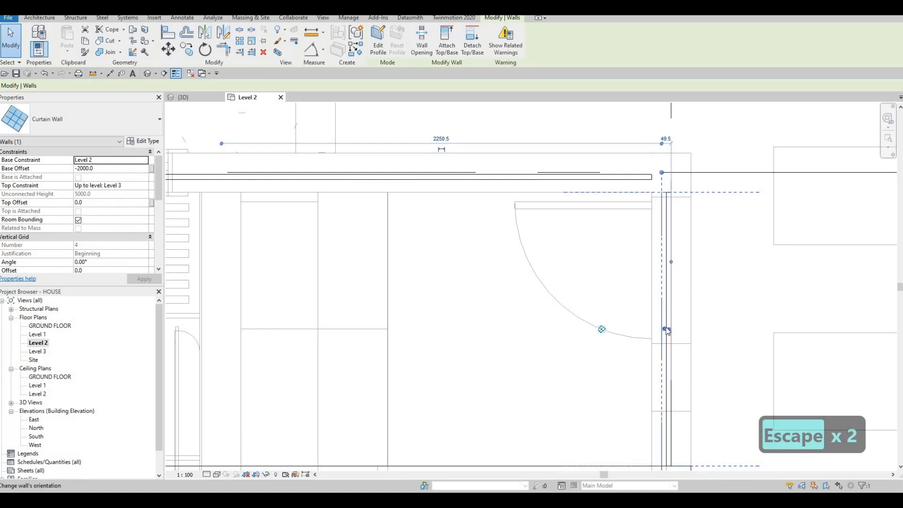
pyautogui.press('Right')
pyautogui.press('Right')
pyautogui.press('Right')
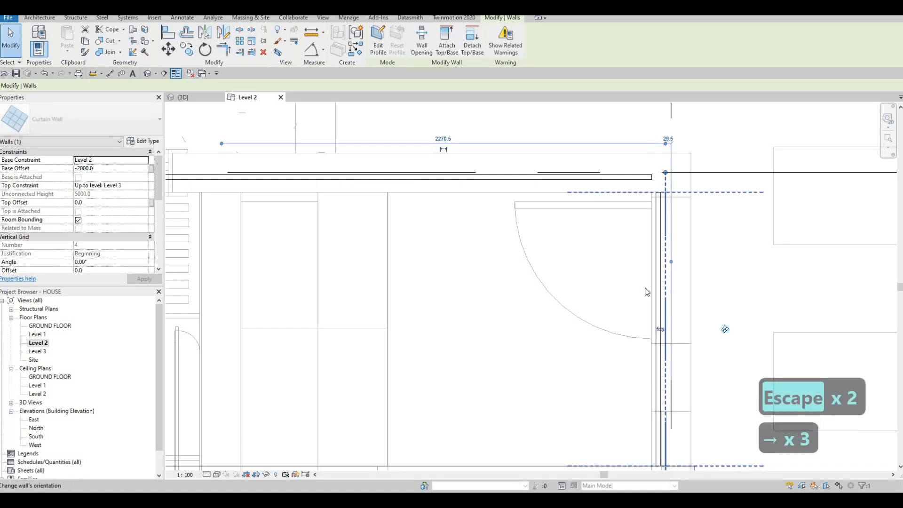
pyautogui.press('Escape')
pyautogui.press('Escape')
# Flip the horizontal curtain wall's orientation so its panels sit on the interior side of its location line.
pyautogui.click(604, 185)
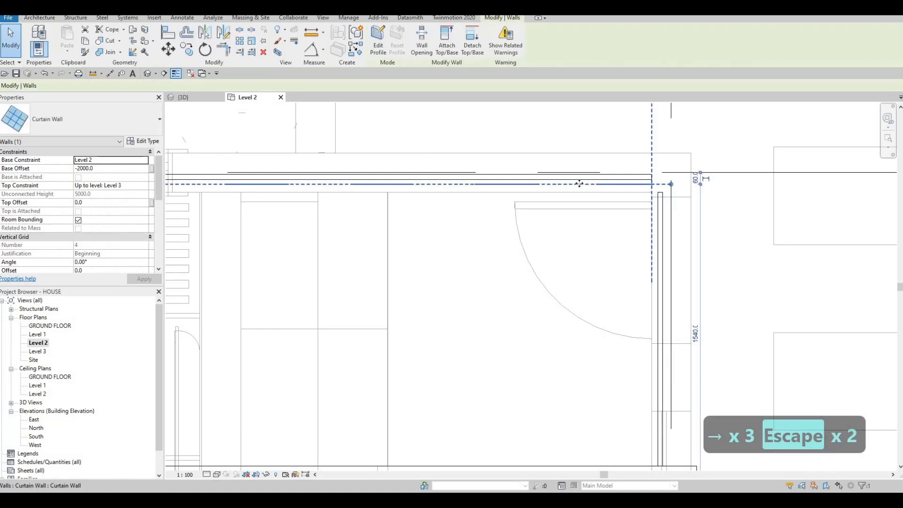
pyautogui.scroll(-1, 579, 185)
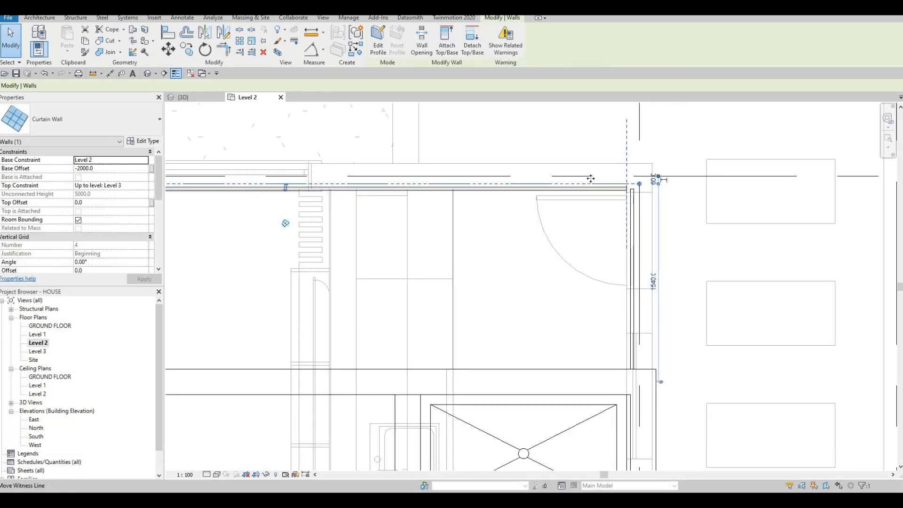
pyautogui.scroll(2, 641, 173)
pyautogui.press('Escape')
pyautogui.click(614, 220)
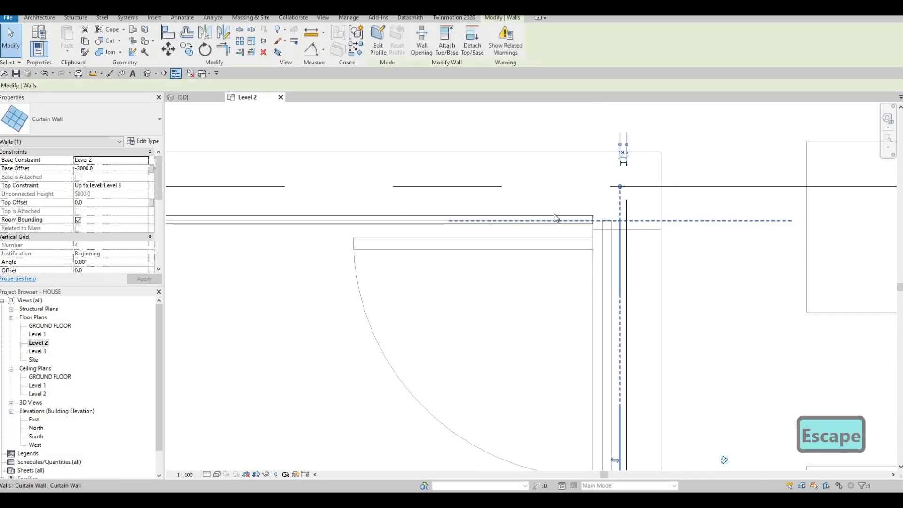
pyautogui.press('Escape')
# Try stretching the horizontal curtain wall's end past the corner and back toward the vertical wall, undoing the overlong extensions.
pyautogui.click(626, 206)
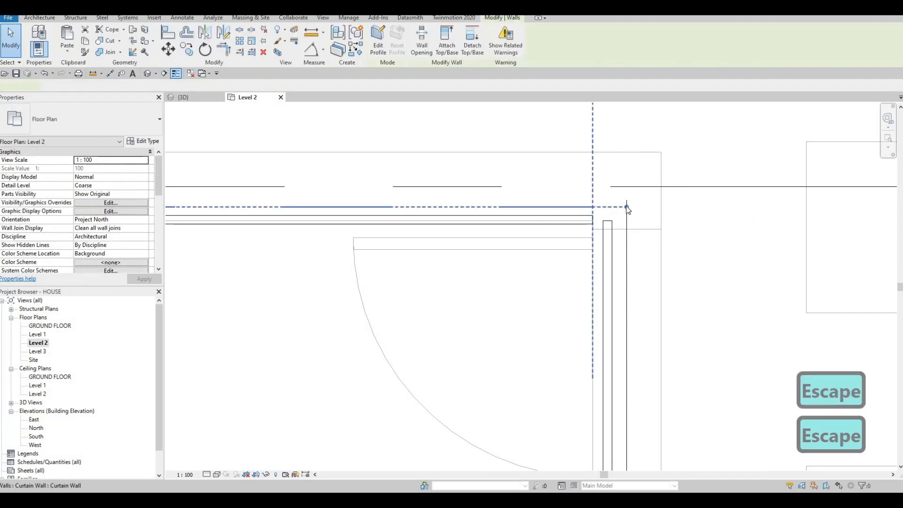
pyautogui.moveTo(641, 205); pyautogui.dragTo(743, 211)
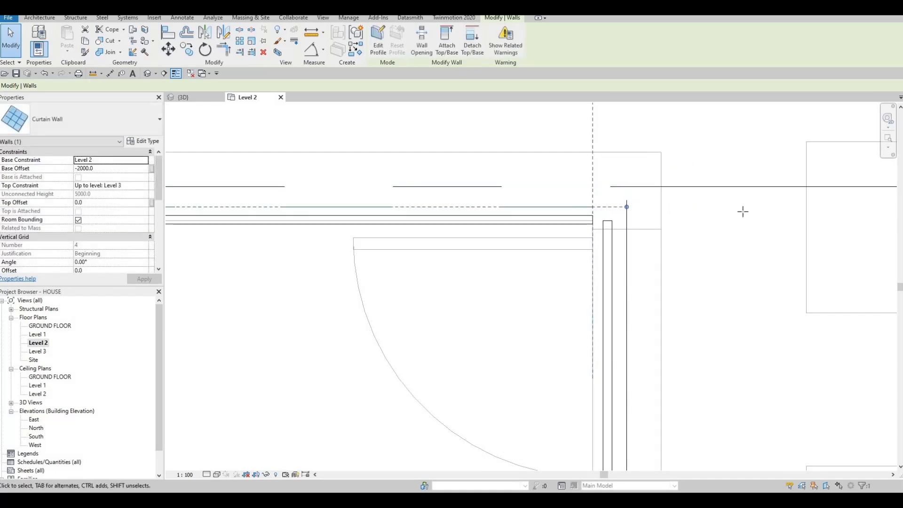
pyautogui.moveTo(808, 215); pyautogui.dragTo(807, 207)
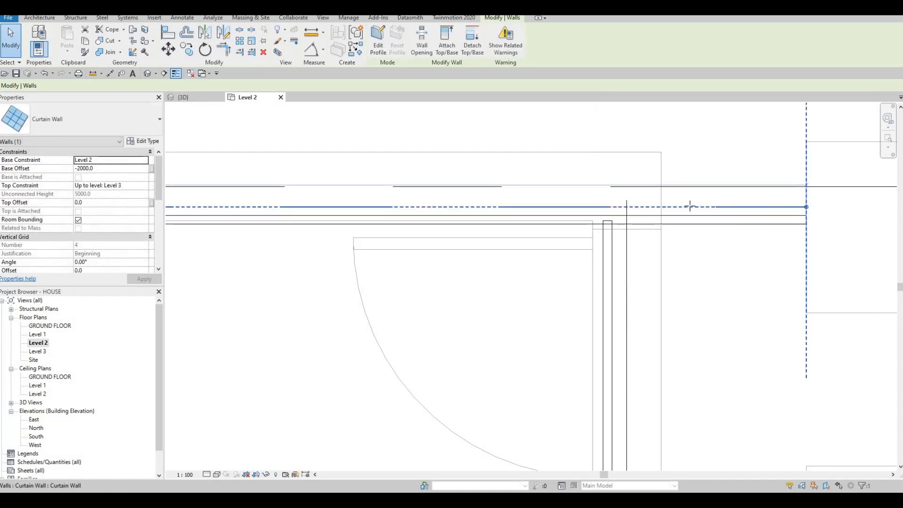
pyautogui.hotkey('ctrl', 'z')
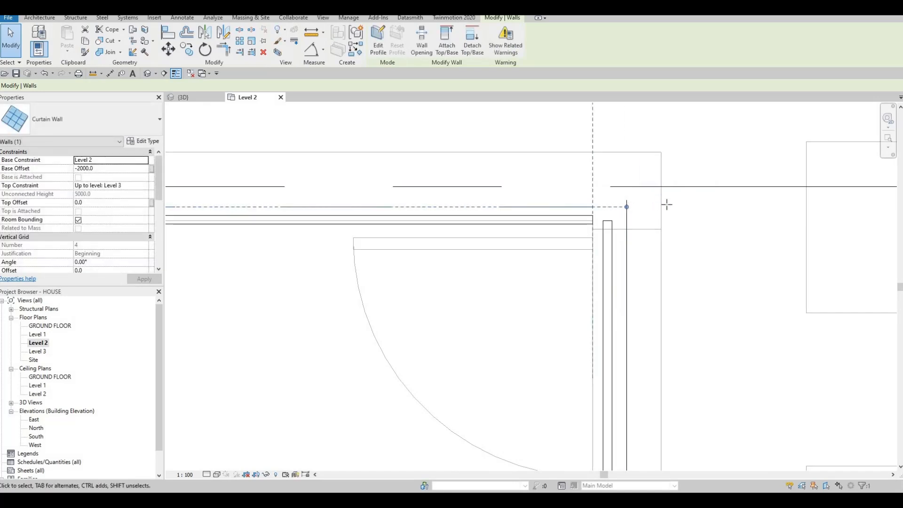
pyautogui.moveTo(776, 214); pyautogui.dragTo(775, 207)
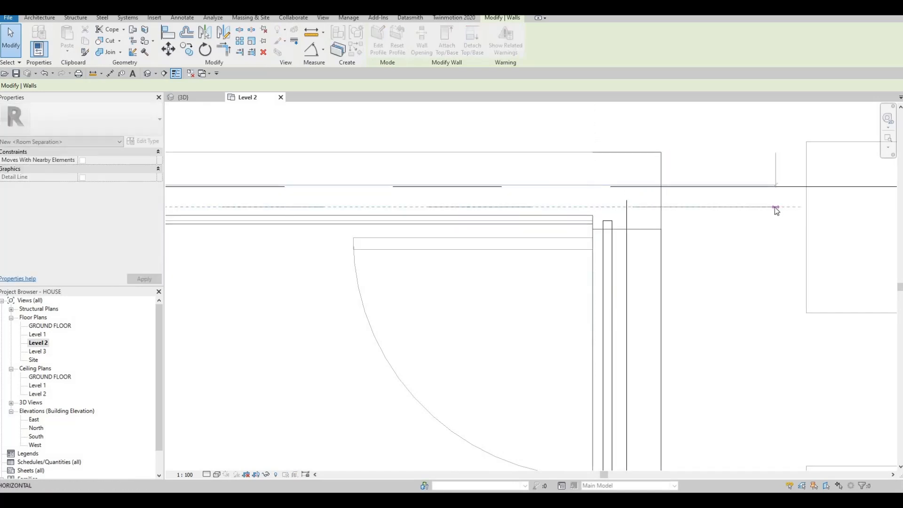
pyautogui.hotkey('ctrl', 'z')
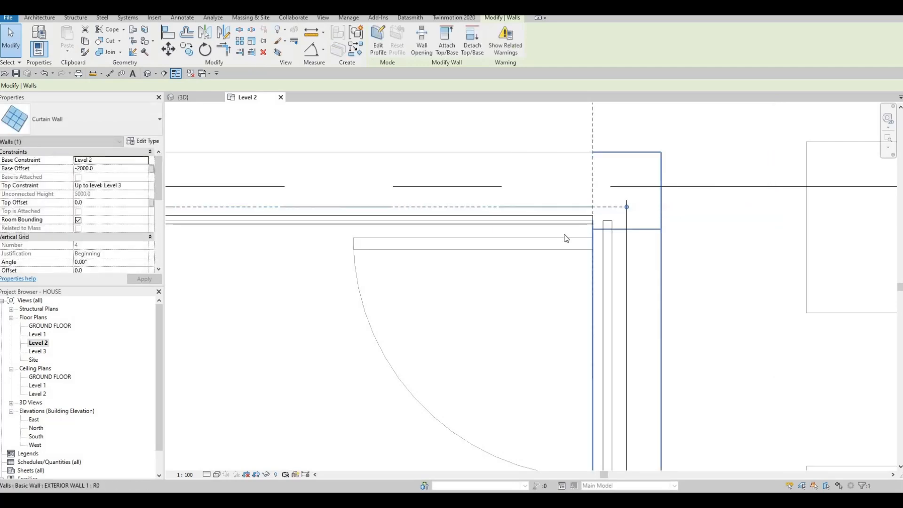
pyautogui.scroll(-5, 588, 218)
pyautogui.press('Escape')
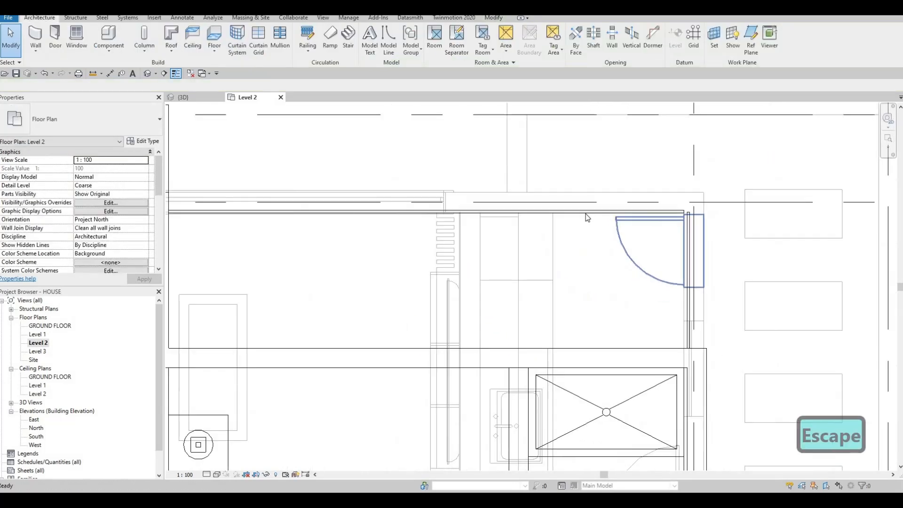
pyautogui.click(704, 212)
pyautogui.scroll(5, 687, 207)
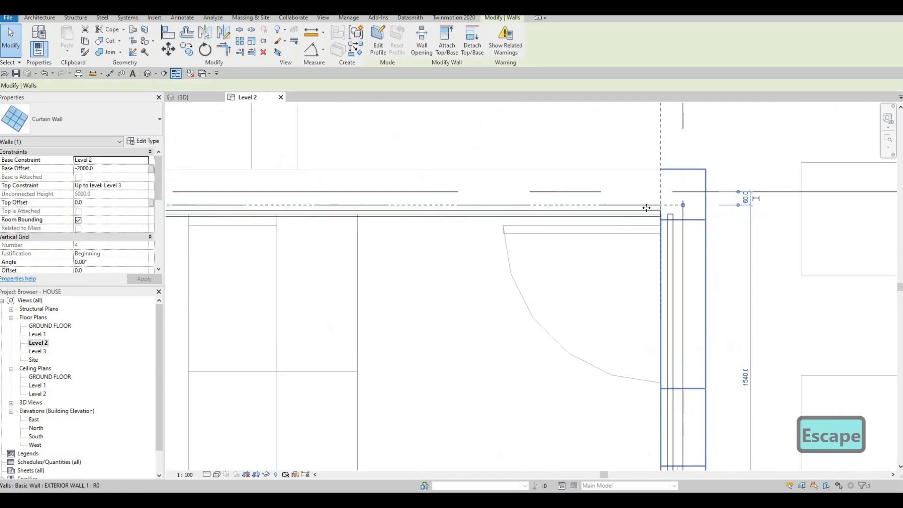
pyautogui.moveTo(714, 203); pyautogui.dragTo(670, 221)
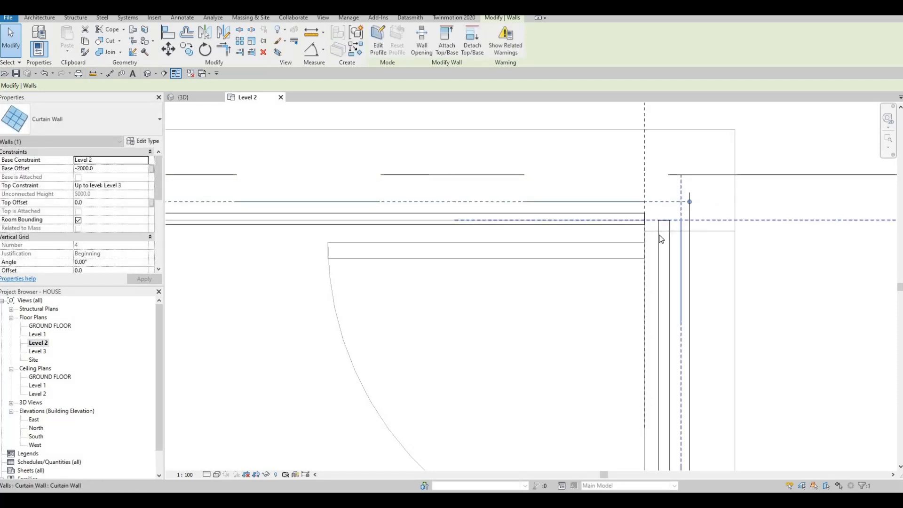
pyautogui.scroll(-2, 625, 207)
# Nudge the horizontal curtain wall upward in small increments, closer to grid line D.
pyautogui.press('Escape')
pyautogui.click(625, 207)
pyautogui.press('Up')
pyautogui.press('Up')
pyautogui.press('Up')
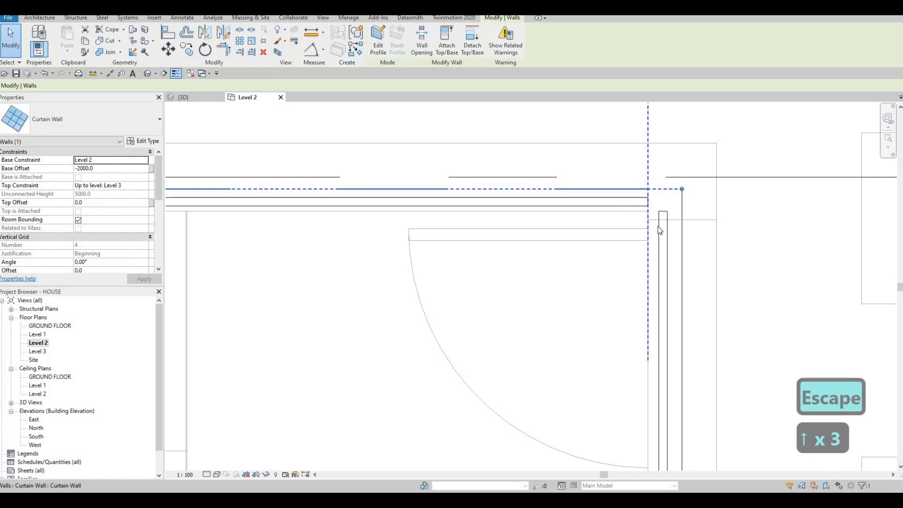
pyautogui.press('Up')
pyautogui.press('Up')
# Nudge the vertical curtain wall inward in small increments, closer to the end of the horizontal curtain wall.
pyautogui.press('Escape')
pyautogui.press('Escape')
pyautogui.click(659, 226)
pyautogui.press('Left')
pyautogui.press('Left')
pyautogui.press('Left')
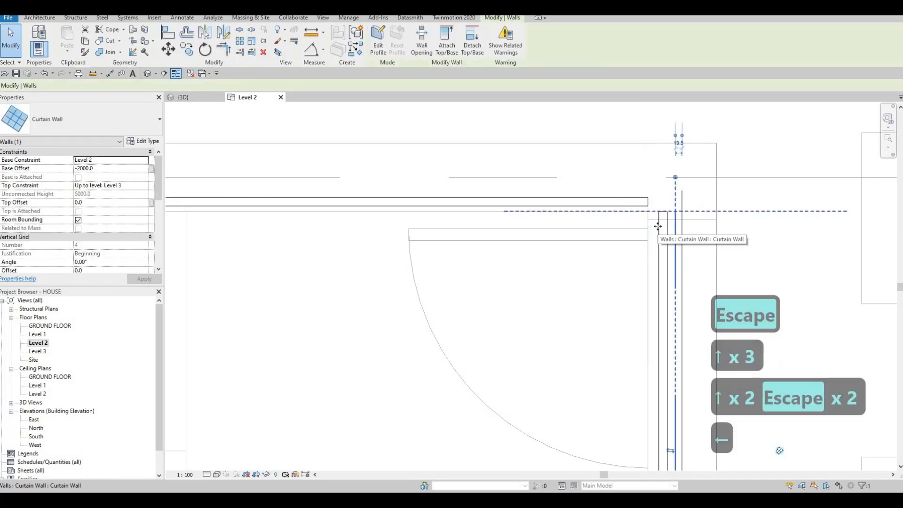
pyautogui.press('Left')
# Try to stretch the vertical curtain wall's upper end beyond grid line D.
pyautogui.moveTo(669, 178); pyautogui.dragTo(670, 144)
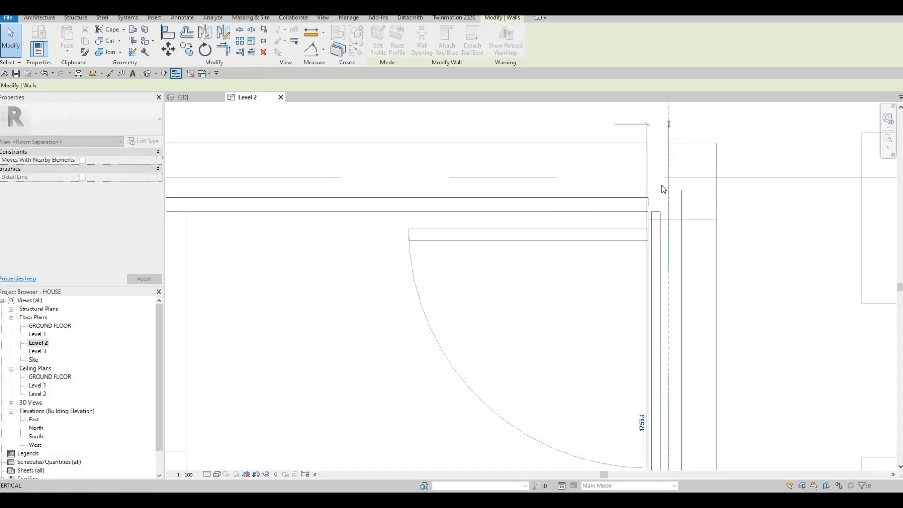
pyautogui.press('Escape')
pyautogui.press('Escape')
pyautogui.scroll(-2, 642, 278)
# Try to nudge the vertical curtain wall upward toward the horizontal curtain wall.
pyautogui.click(643, 273)
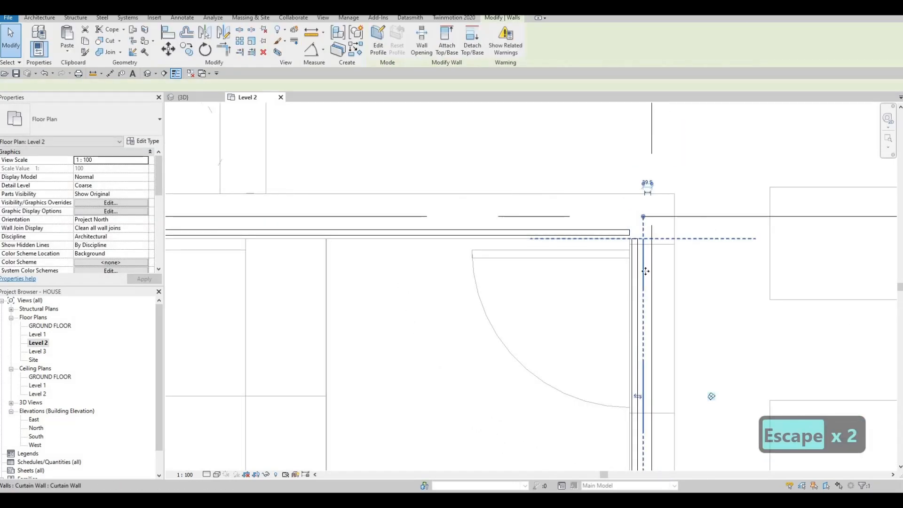
pyautogui.scroll(-4, 653, 264)
pyautogui.moveTo(645, 319); pyautogui.dragTo(650, 289, button='middle')
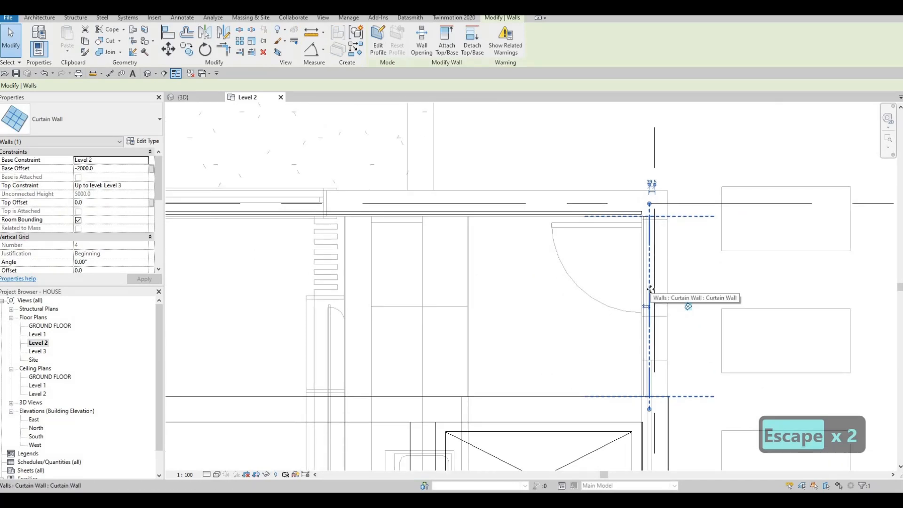
pyautogui.press('Up')
pyautogui.press('Up')
pyautogui.press('Up')
pyautogui.press('Up')
pyautogui.press('Escape')
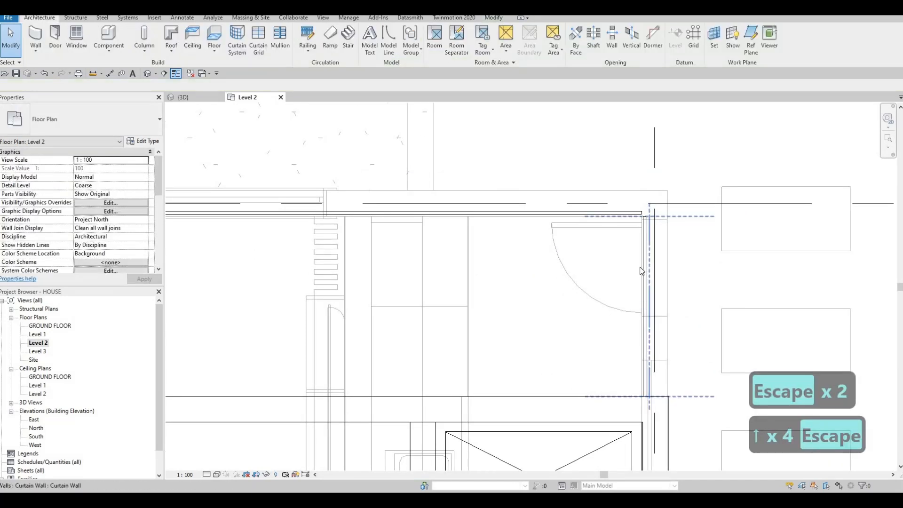
# Try to nudge the chain of walls connected to the vertical curtain wall upward in small increments.
pyautogui.press('Tab')
pyautogui.press('Tab')
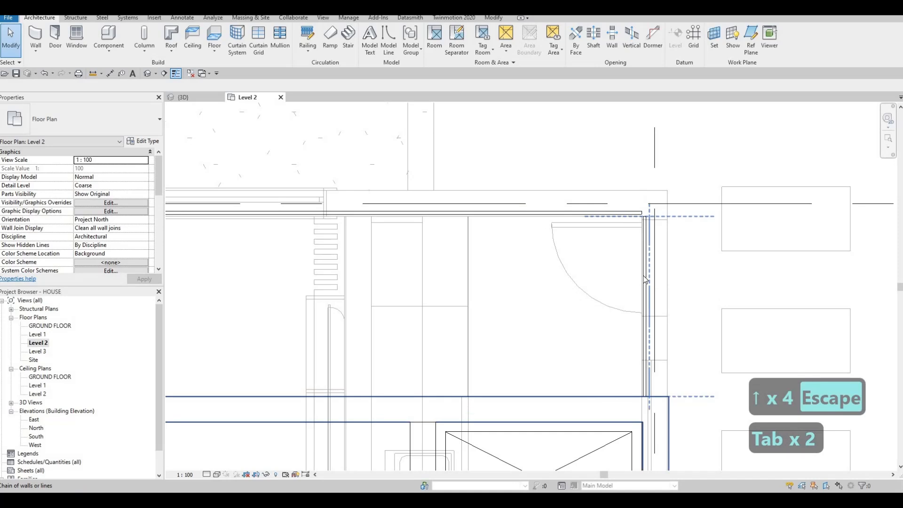
pyautogui.click(644, 275)
pyautogui.press('Up')
pyautogui.press('Up')
pyautogui.press('Up')
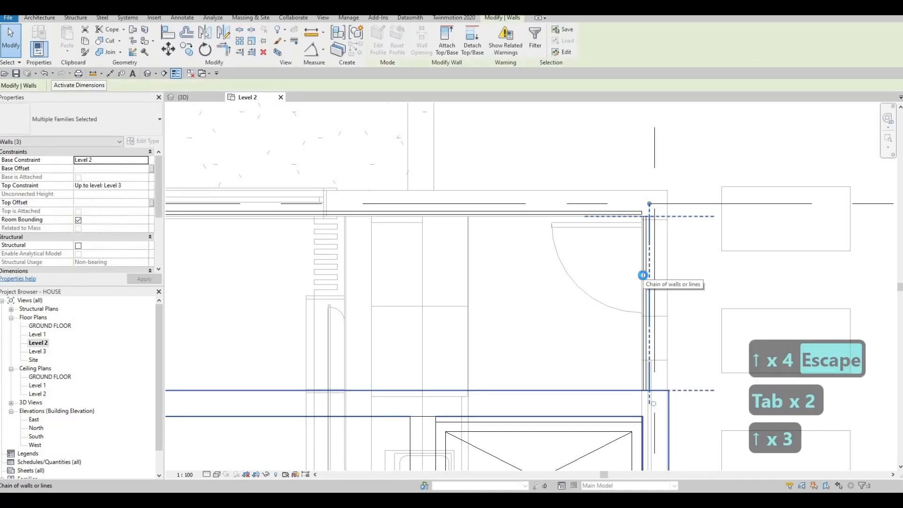
pyautogui.press('Up')
pyautogui.press('Up')
pyautogui.press('Up')
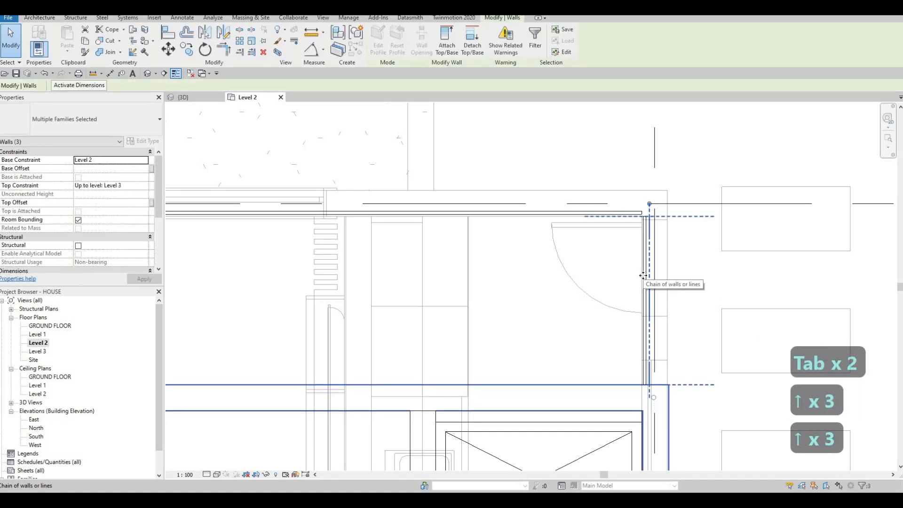
pyautogui.scroll(-5, 655, 292)
pyautogui.scroll(8, 658, 324)
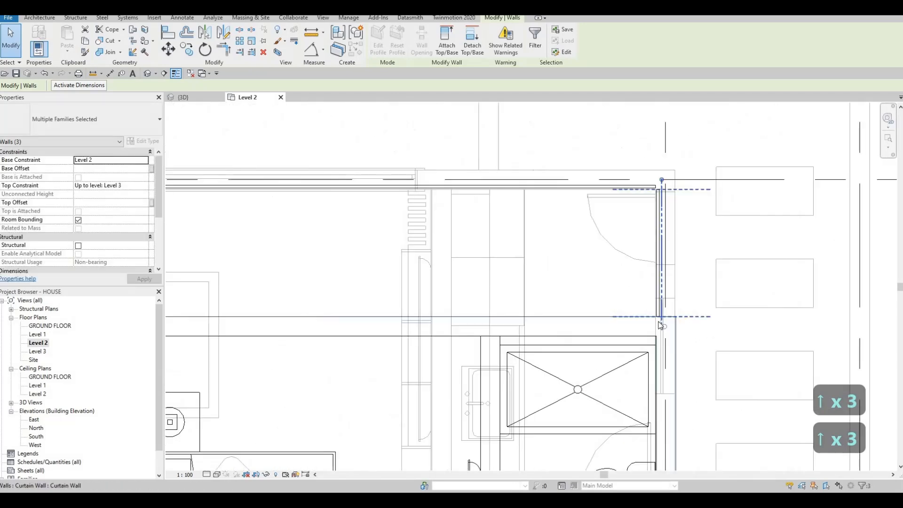
pyautogui.press('Escape')
pyautogui.scroll(-4, 645, 317)
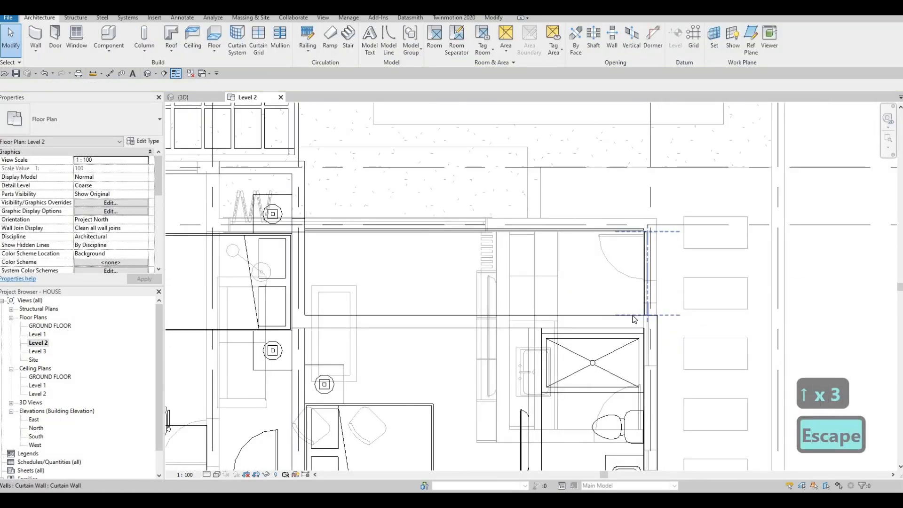
# Undo the upward nudges of the connected wall chain.
pyautogui.hotkey('ctrl', 'z')
pyautogui.hotkey('ctrl', 'z')
pyautogui.hotkey('ctrl', 'z')
pyautogui.hotkey('ctrl', 'z')
pyautogui.hotkey('ctrl', 'z')
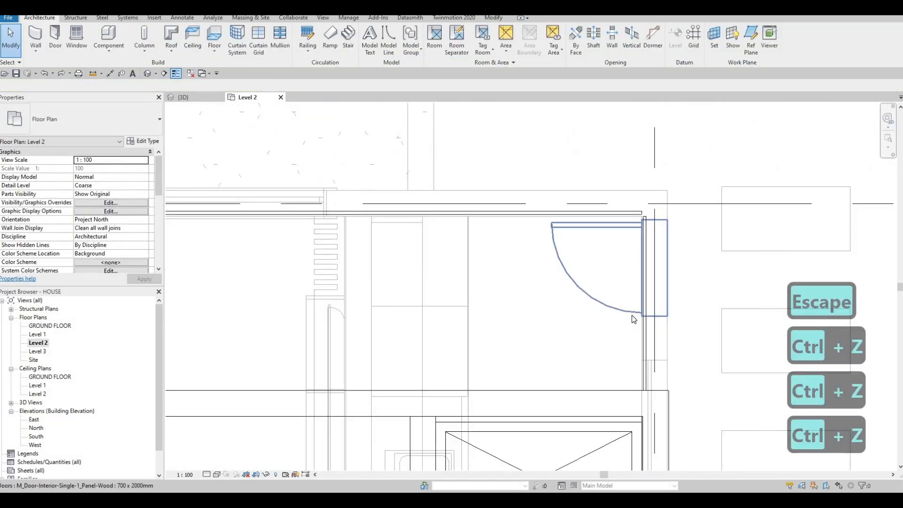
pyautogui.hotkey('ctrl', 'z')
pyautogui.press('Escape')
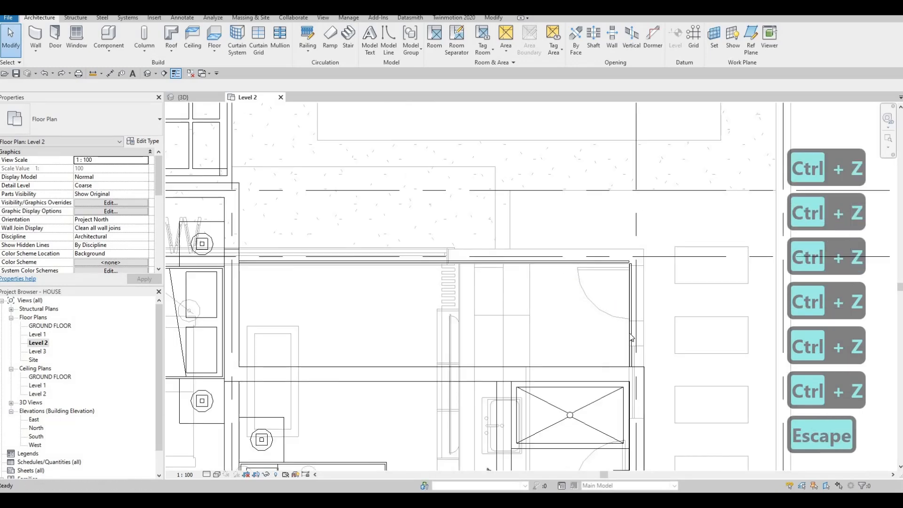
pyautogui.press('Escape')
# Try to nudge only the vertical curtain wall upward toward grid line D.
pyautogui.click(628, 269)
pyautogui.scroll(3, 628, 268)
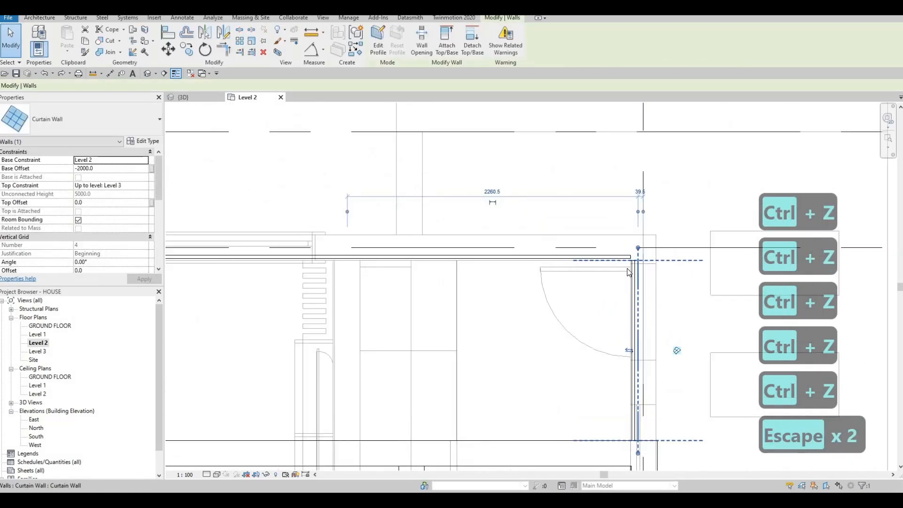
pyautogui.press('Up')
pyautogui.press('Up')
pyautogui.press('Up')
pyautogui.press('Up')
pyautogui.press('Up')
pyautogui.press('Up')
pyautogui.press('Up')
pyautogui.press('Up')
pyautogui.press('Up')
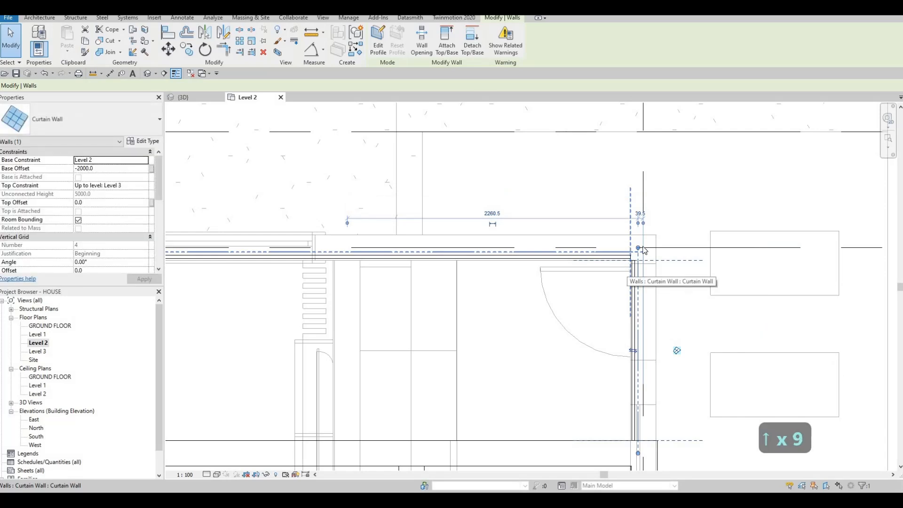
# Flip the orientation of the vertical and the horizontal curtain walls so their glass lies on the outer side.
pyautogui.scroll(2, 644, 250)
pyautogui.moveTo(647, 224); pyautogui.dragTo(648, 227)
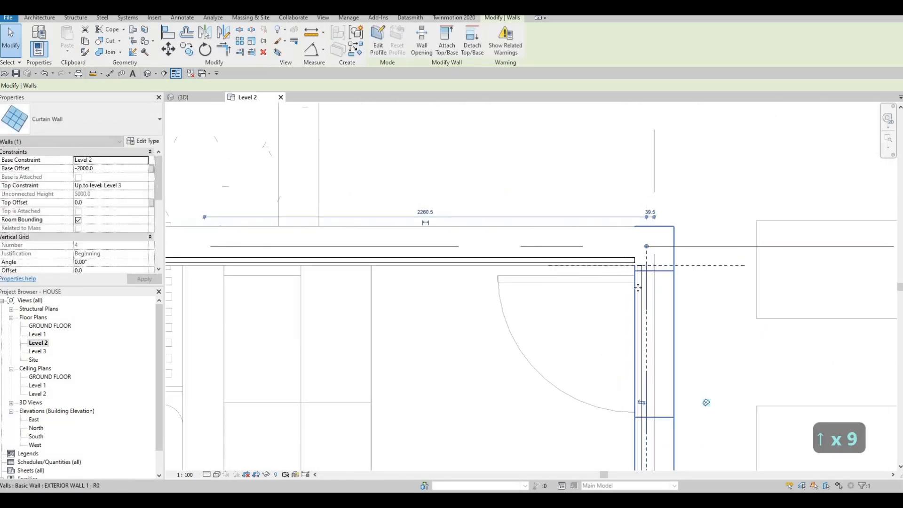
pyautogui.scroll(-2, 650, 360)
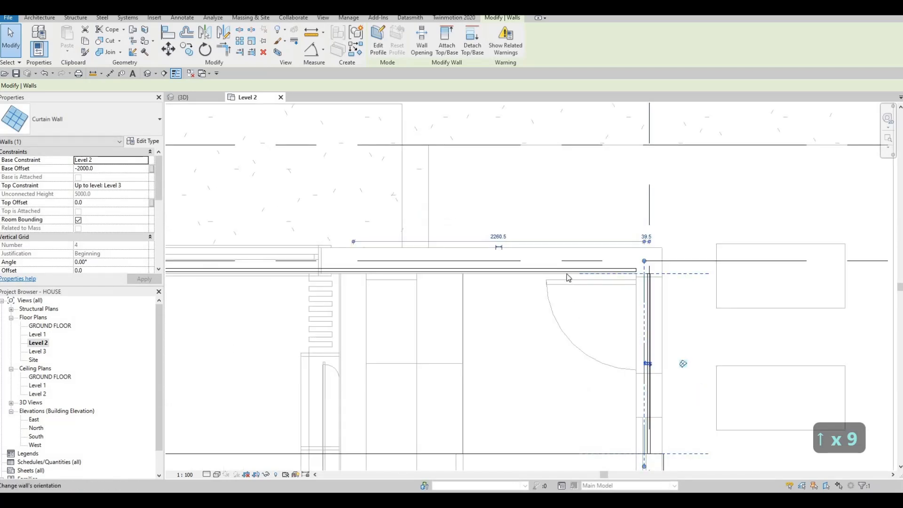
pyautogui.click(295, 270)
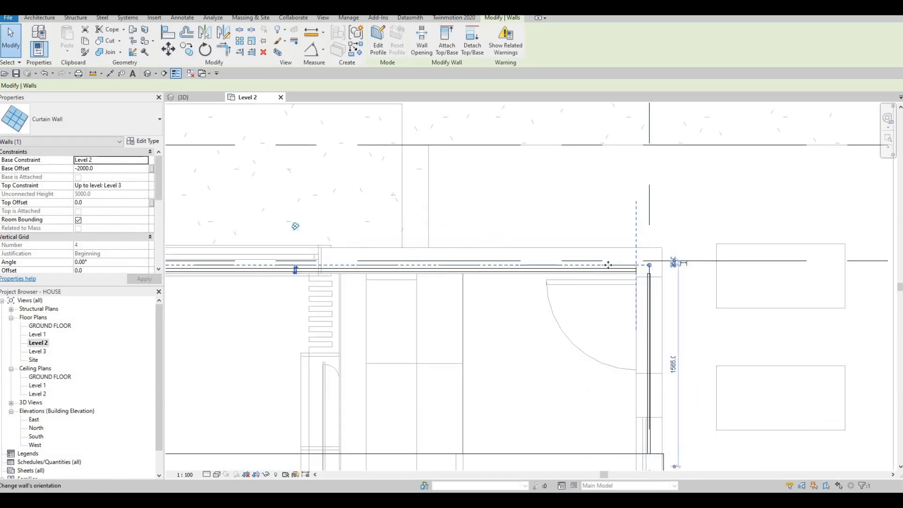
pyautogui.scroll(2, 655, 266)
pyautogui.press('Escape')
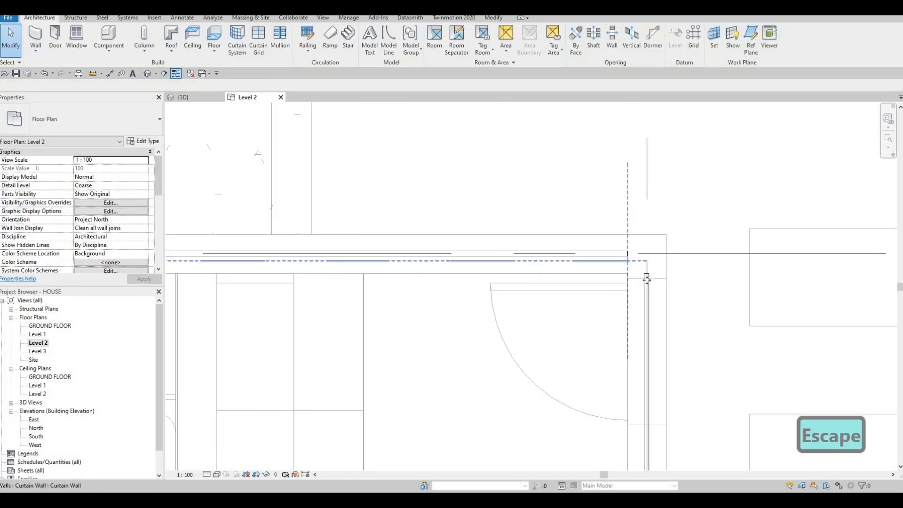
# Stretch the upper end of the vertical curtain wall past grid line D and the end of the horizontal curtain wall.
pyautogui.click(646, 292)
pyautogui.press('Escape')
pyautogui.click(640, 258)
pyautogui.moveTo(639, 253); pyautogui.dragTo(640, 206)
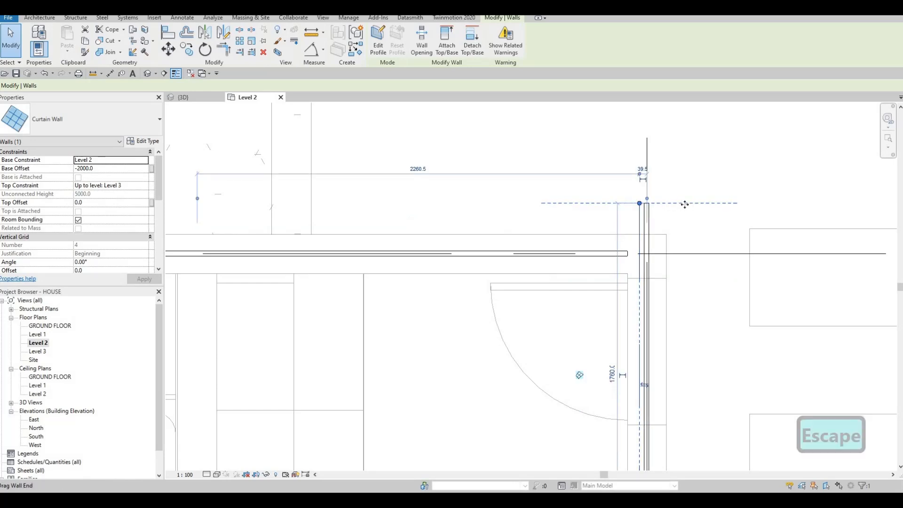
pyautogui.moveTo(685, 251); pyautogui.dragTo(683, 244)
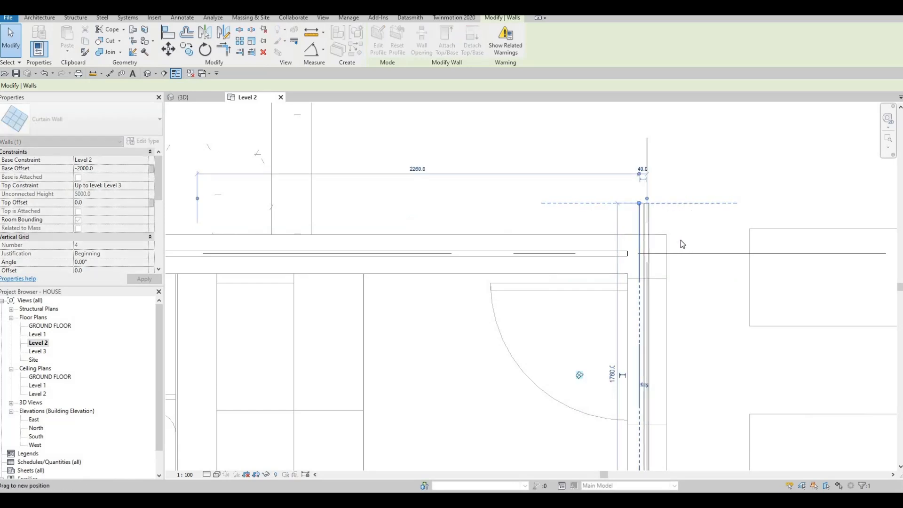
# Try to fine-tune the stretched vertical curtain wall by nudging it down and back up in small increments.
pyautogui.press('Down')
pyautogui.press('Down')
pyautogui.press('Down')
pyautogui.press('Down')
pyautogui.press('Down')
pyautogui.press('Down')
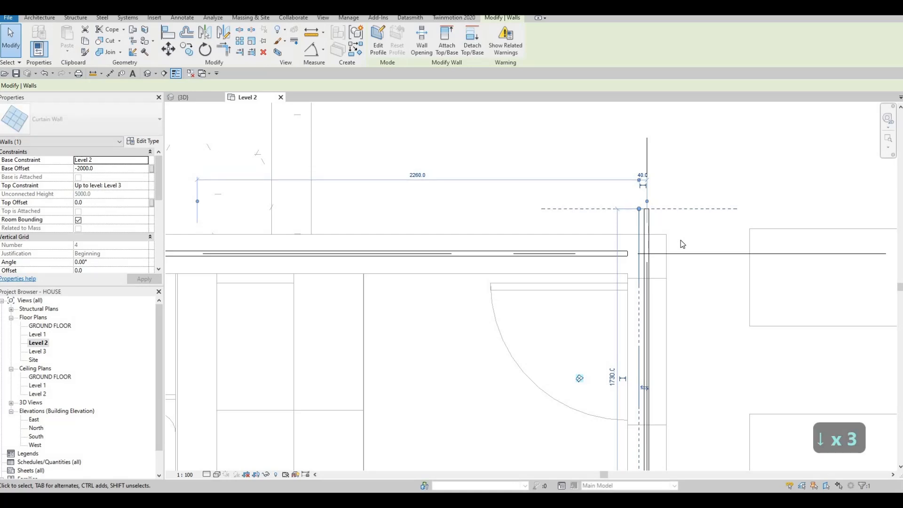
pyautogui.press('Up')
pyautogui.press('Up')
pyautogui.press('Up')
pyautogui.press('Up')
pyautogui.press('Up')
pyautogui.press('Up')
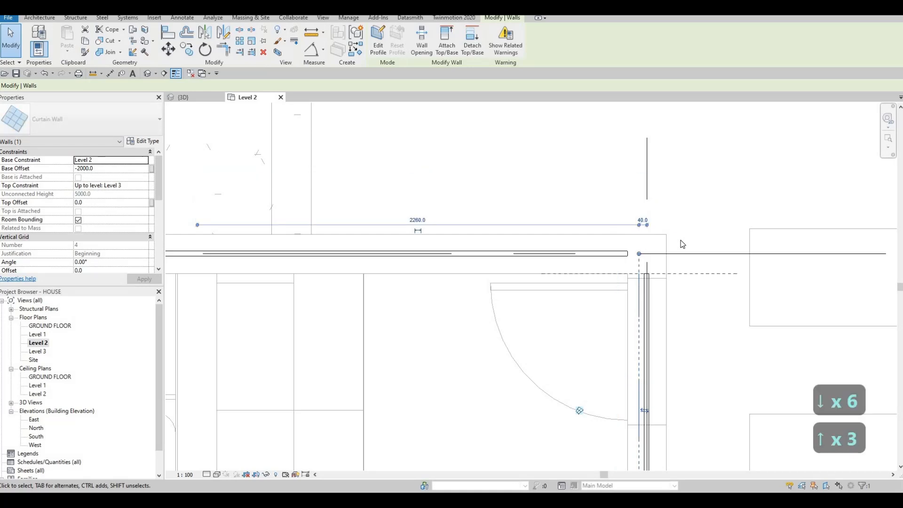
# Undo the last nudges so the vertical curtain wall extends above grid line D again.
pyautogui.hotkey('ctrl', 'z')
pyautogui.hotkey('ctrl', 'z')
pyautogui.hotkey('ctrl', 'z')
pyautogui.hotkey('ctrl', 'z')
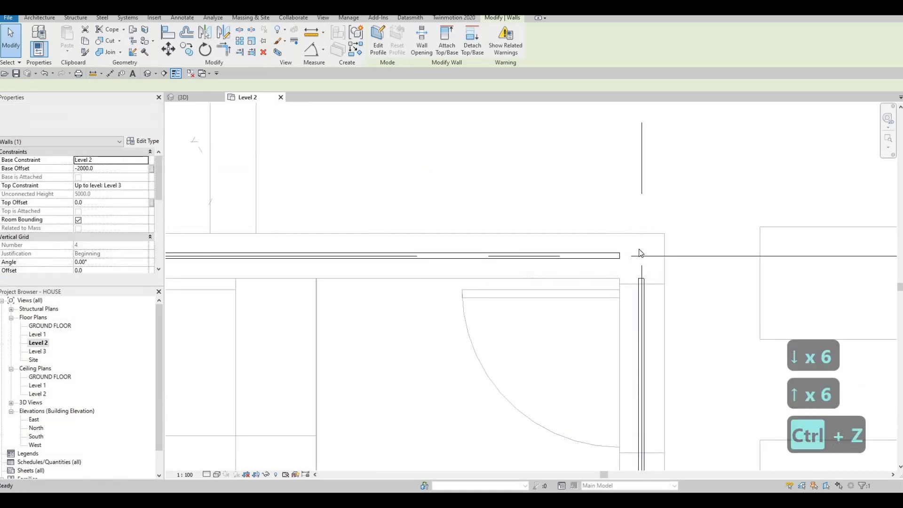
pyautogui.hotkey('ctrl', 'z')
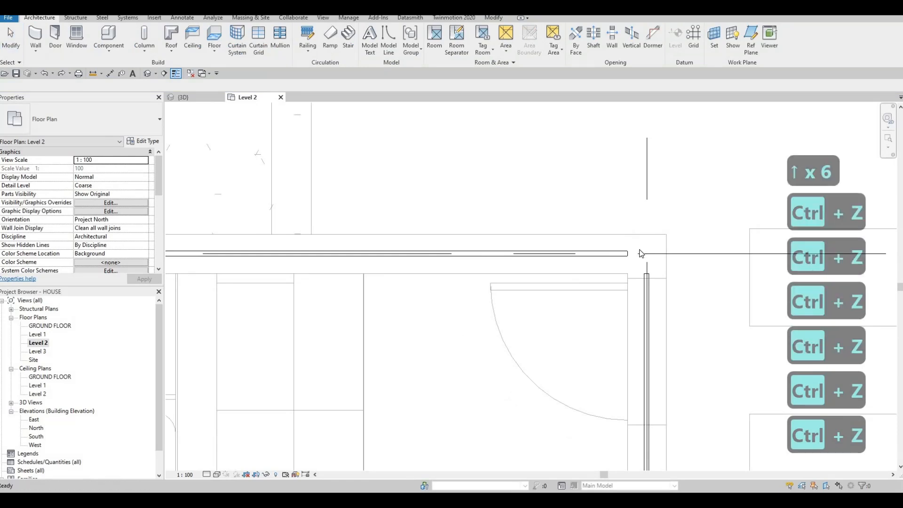
pyautogui.hotkey('ctrl', 'z')
pyautogui.hotkey('ctrl', 'z')
pyautogui.hotkey('ctrl', 'z')
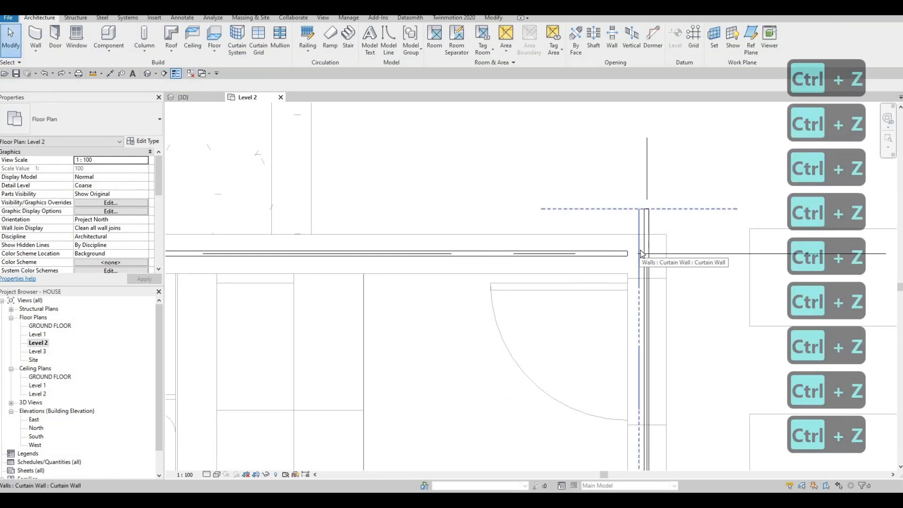
pyautogui.press('Escape')
pyautogui.press('Escape')
pyautogui.press('a')
pyautogui.press('l')
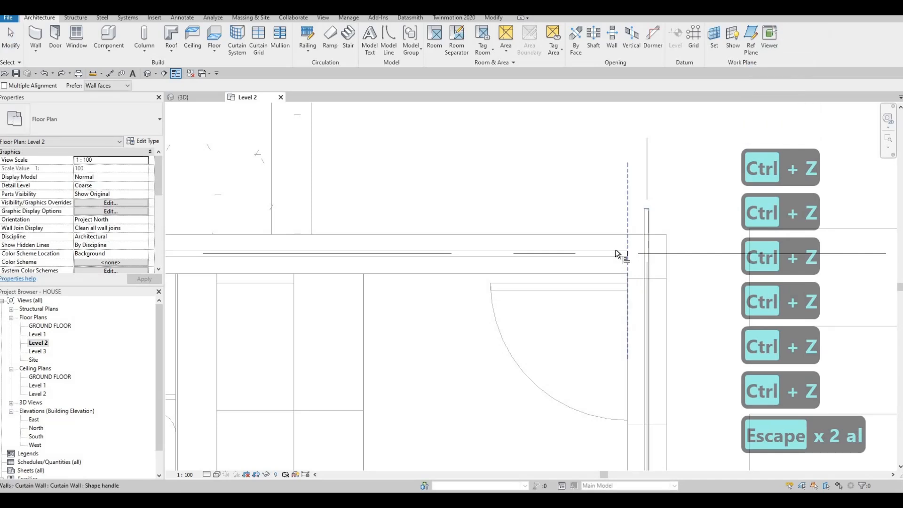
pyautogui.press('capslock')
pyautogui.press('capslock')
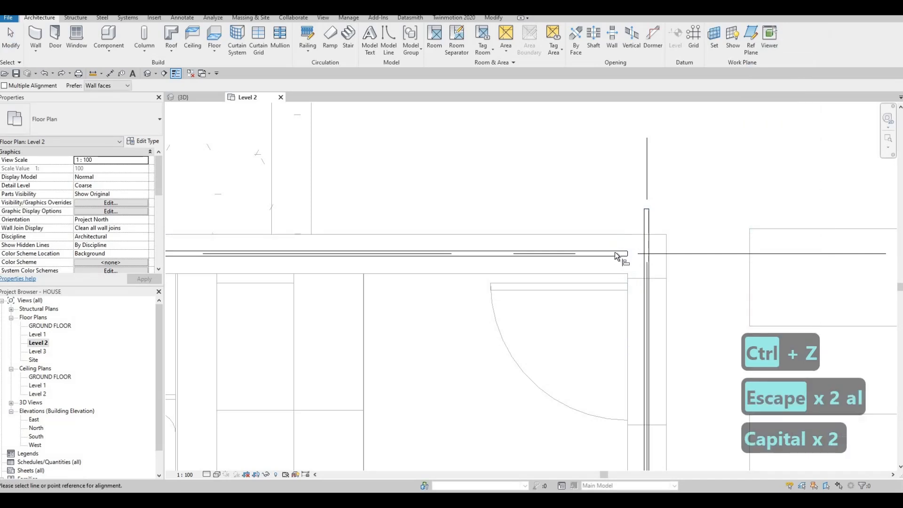
pyautogui.press('capslock')
pyautogui.press('Escape')
pyautogui.press('Escape')
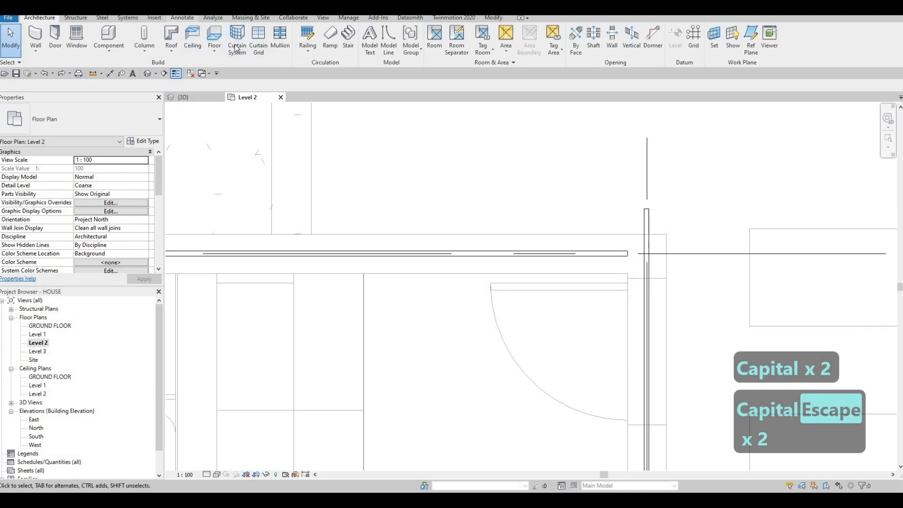
# Draw a short Thin Lines detail line along the horizontal curtain wall's outer face, extending past its end toward the vertical wall.
pyautogui.press('d')
pyautogui.press('l')
pyautogui.scroll(2, 619, 255)
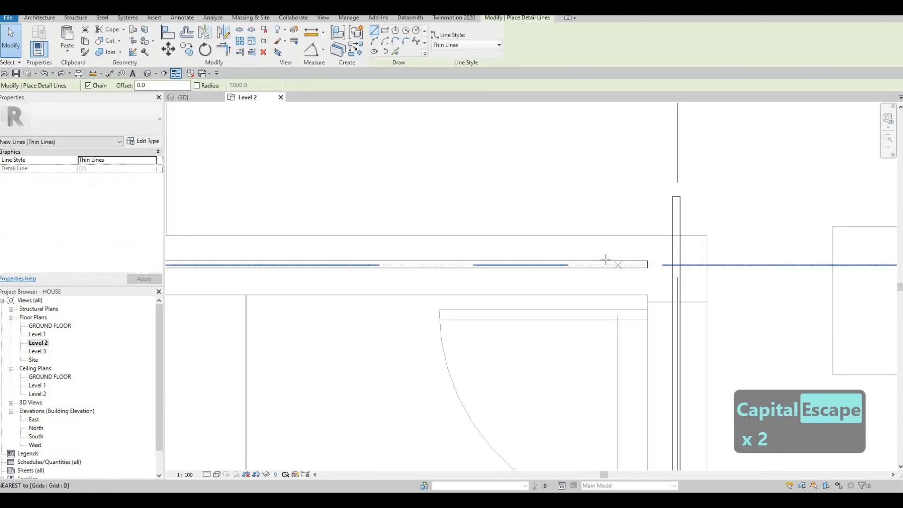
pyautogui.click(606, 261)
pyautogui.click(660, 260)
pyautogui.press('Escape')
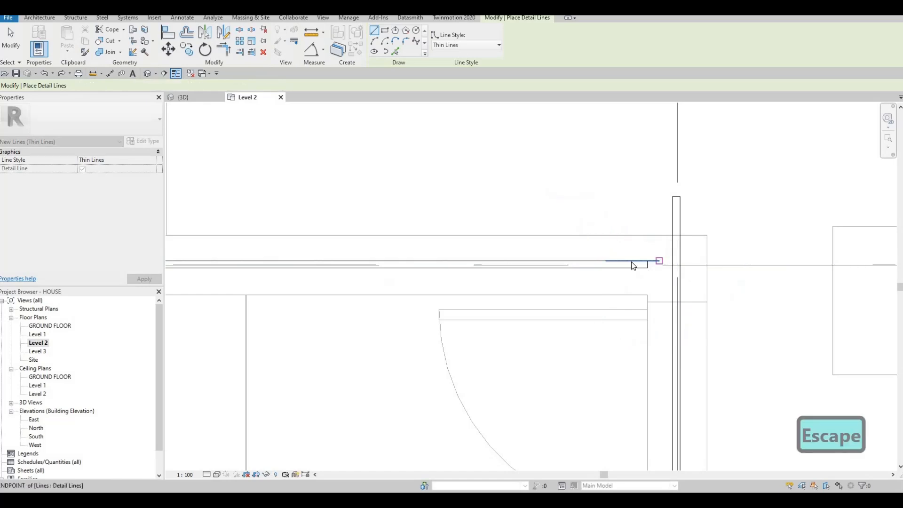
# Try to align the vertical curtain wall's upper end with the detail line using Align.
pyautogui.press('Escape')
pyautogui.press('a')
pyautogui.press('l')
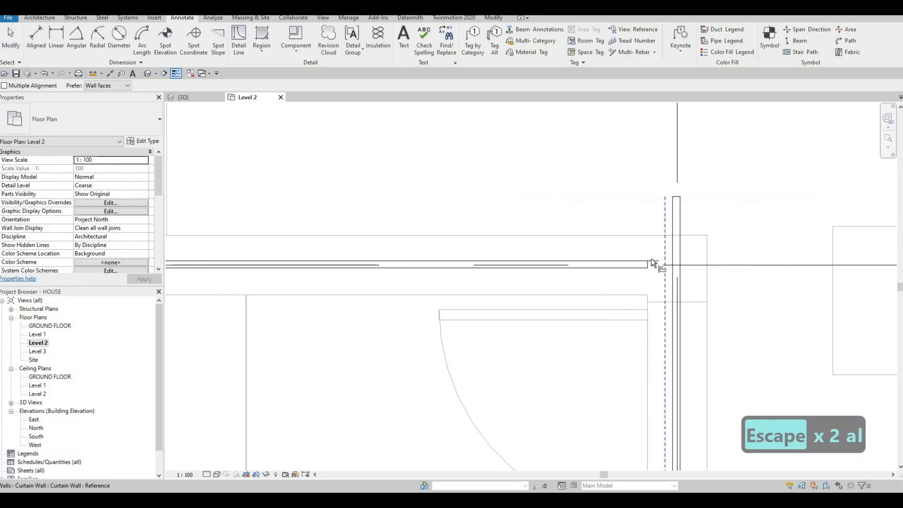
pyautogui.click(677, 200)
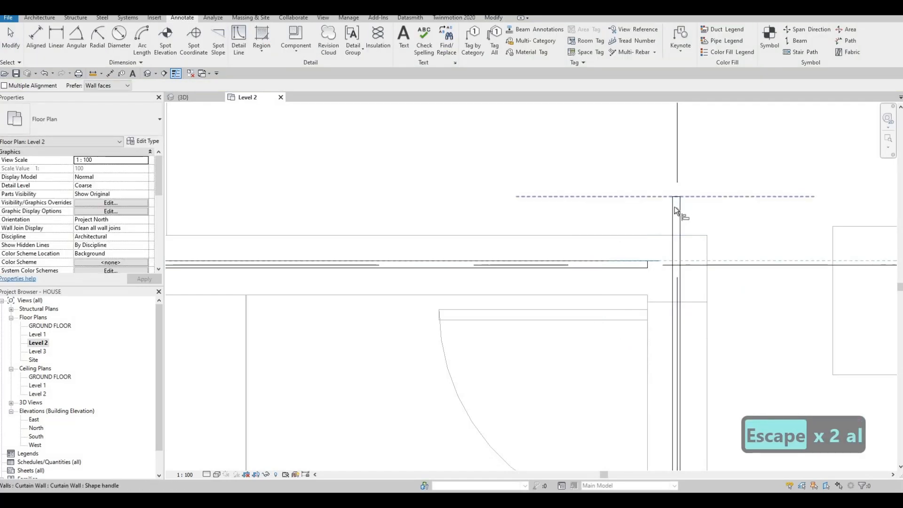
pyautogui.press('Escape')
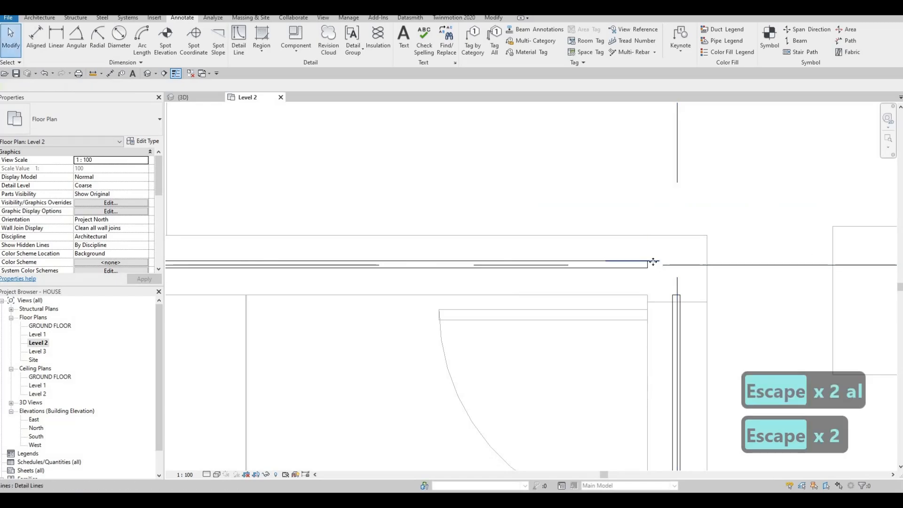
# Delete the helper detail line at the end of the horizontal curtain wall.
pyautogui.click(654, 262)
pyautogui.press('Delete')
pyautogui.scroll(-4, 672, 306)
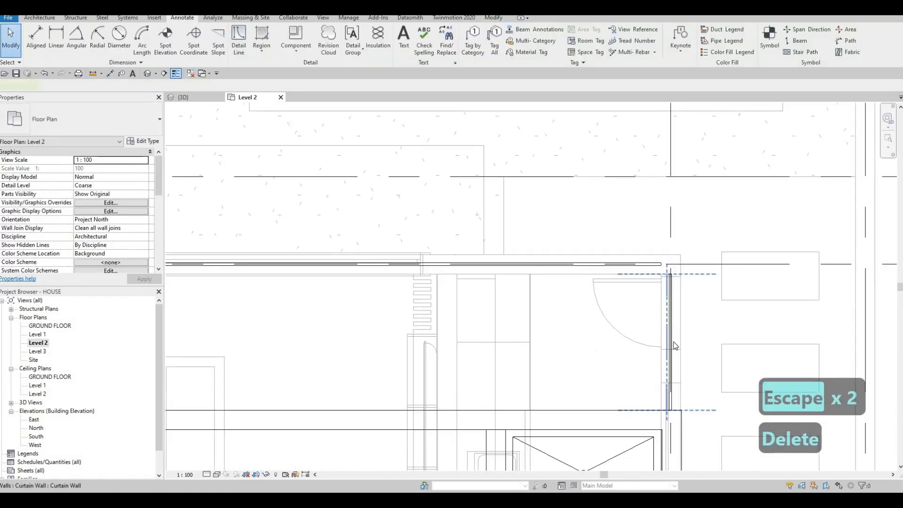
# Flip the vertical and the horizontal curtain walls back so their glass lies on the inner side of the corner.
pyautogui.click(675, 345)
pyautogui.press('Escape')
pyautogui.click(400, 263)
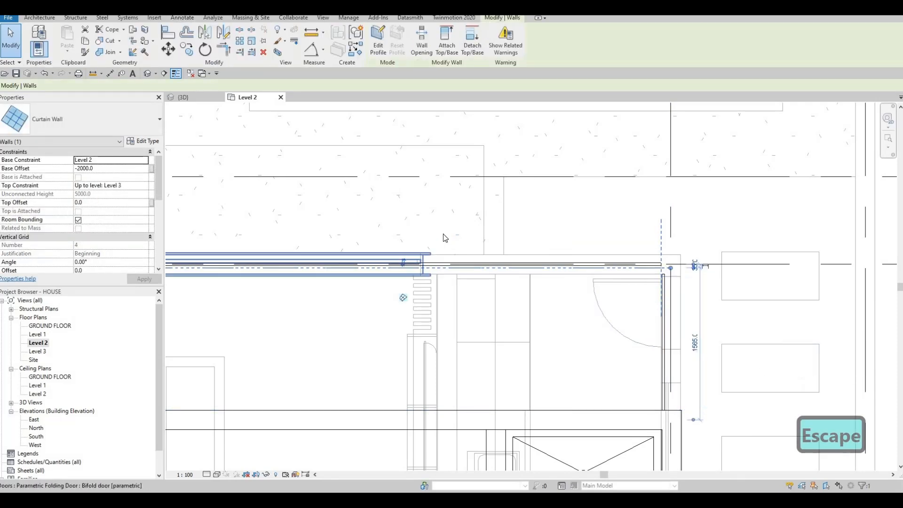
pyautogui.press('Escape')
pyautogui.press('Escape')
pyautogui.scroll(3, 661, 295)
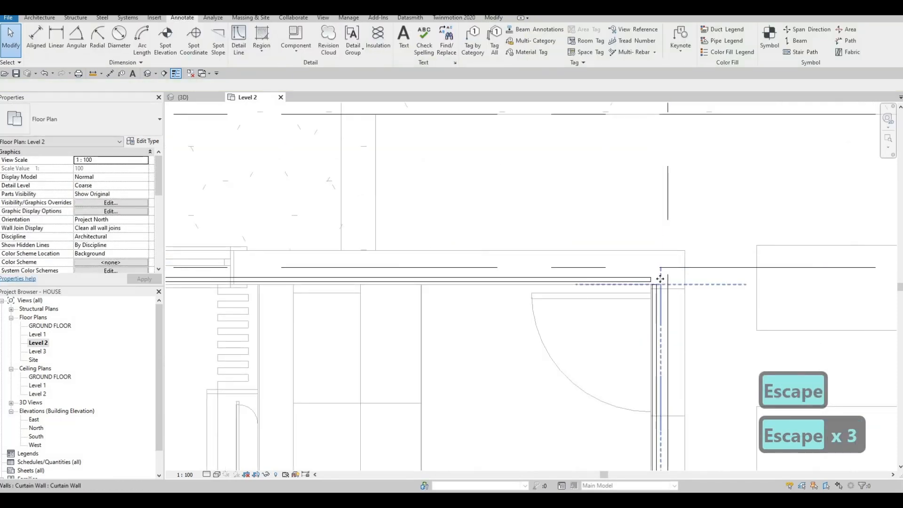
pyautogui.click(660, 279)
pyautogui.press('Escape')
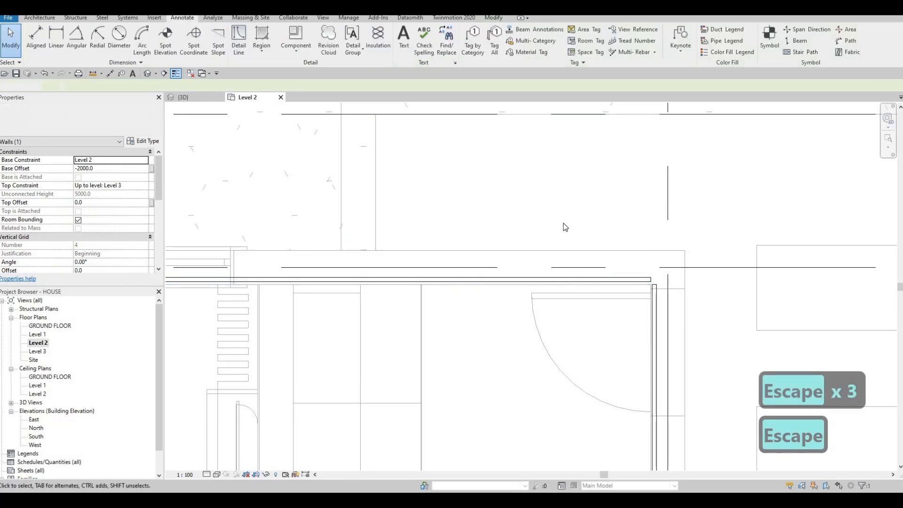
# In the 3D view, lower the top of the long curtain wall to a top offset of about -1511 mm.
pyautogui.press('Escape')
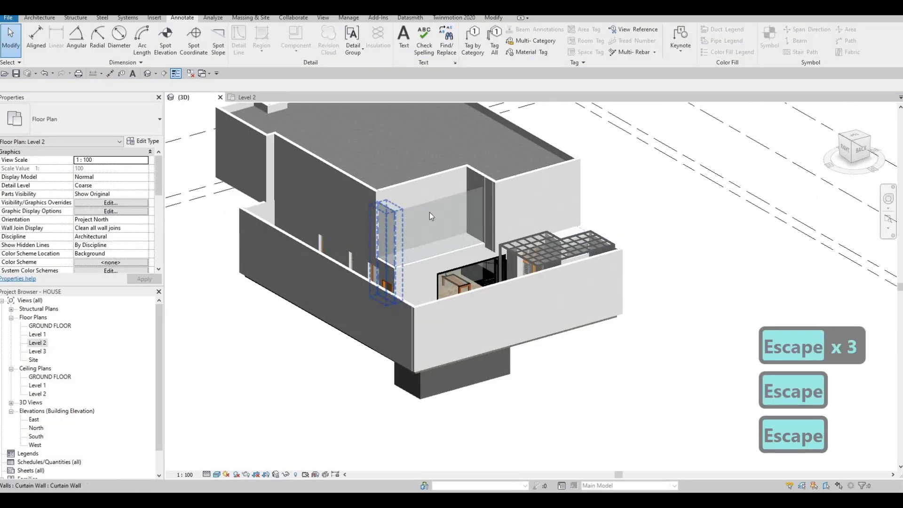
pyautogui.scroll(3, 430, 212)
pyautogui.click(494, 236)
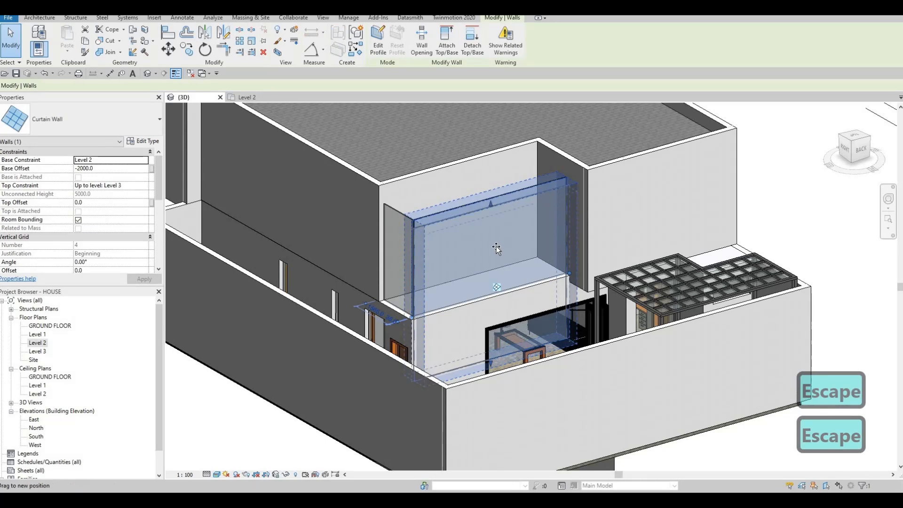
pyautogui.moveTo(491, 204); pyautogui.dragTo(490, 244)
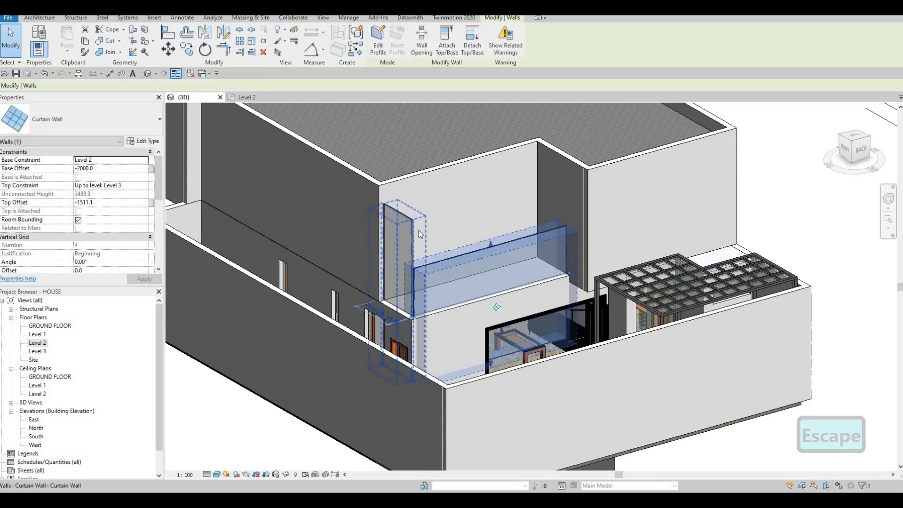
# Align the top edge of the short curtain wall with the lowered top of the long curtain wall.
pyautogui.press('Escape')
pyautogui.press('Escape')
pyautogui.press('a')
pyautogui.press('l')
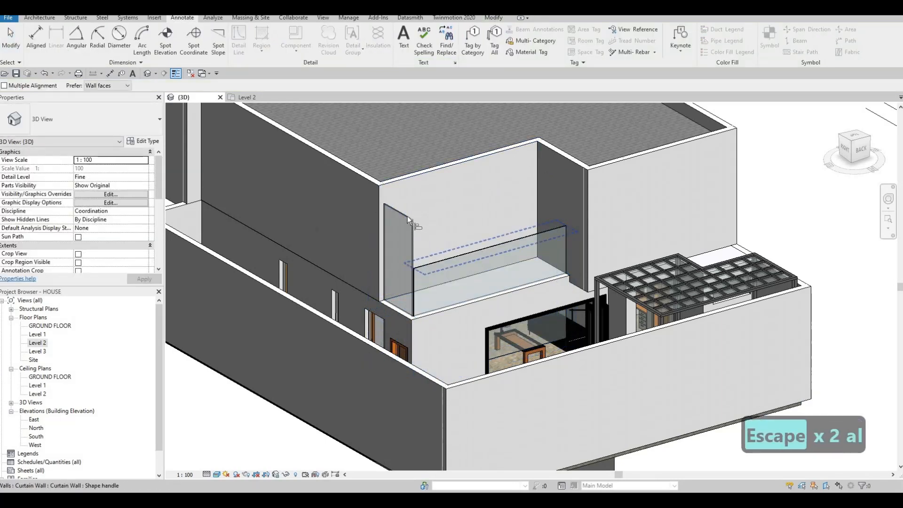
pyautogui.click(407, 218)
pyautogui.press('Escape')
pyautogui.press('Escape')
pyautogui.press('Escape')
# Examine the corner where the two curtain walls meet, and view the house from other sides in 3D.
pyautogui.scroll(3, 396, 272)
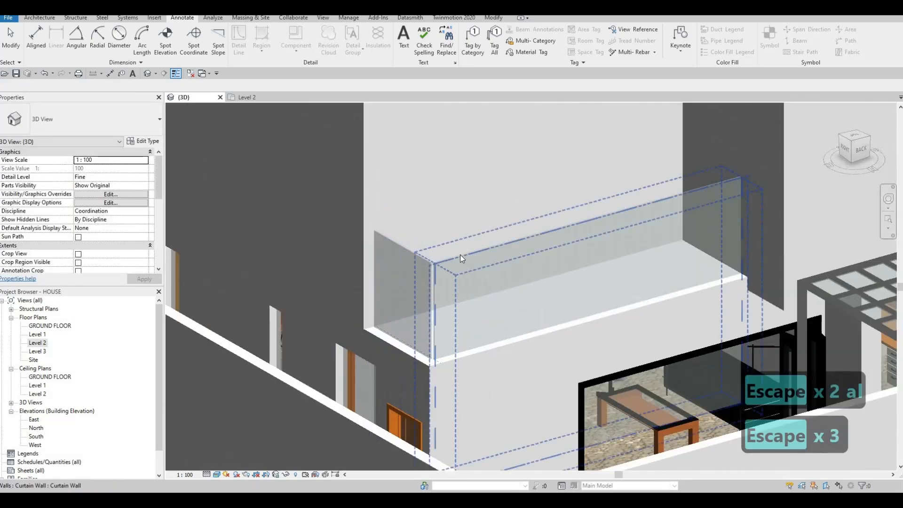
pyautogui.press('Escape')
pyautogui.scroll(2, 460, 255)
pyautogui.click(701, 183)
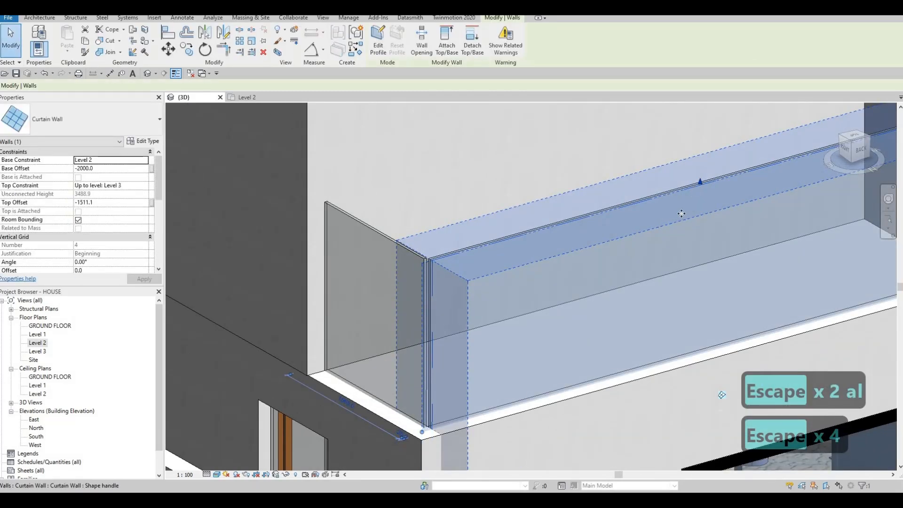
pyautogui.press('Escape')
pyautogui.press('Escape')
pyautogui.scroll(-5, 522, 252)
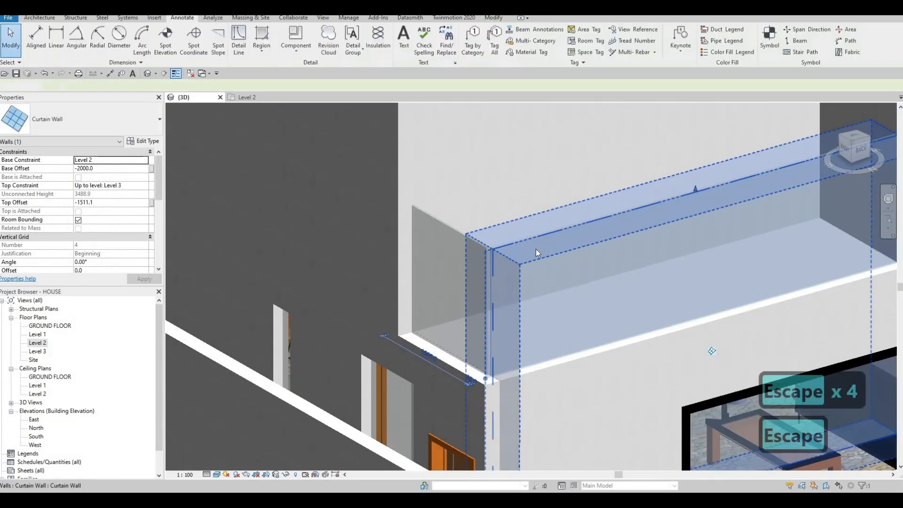
pyautogui.scroll(-3, 579, 265)
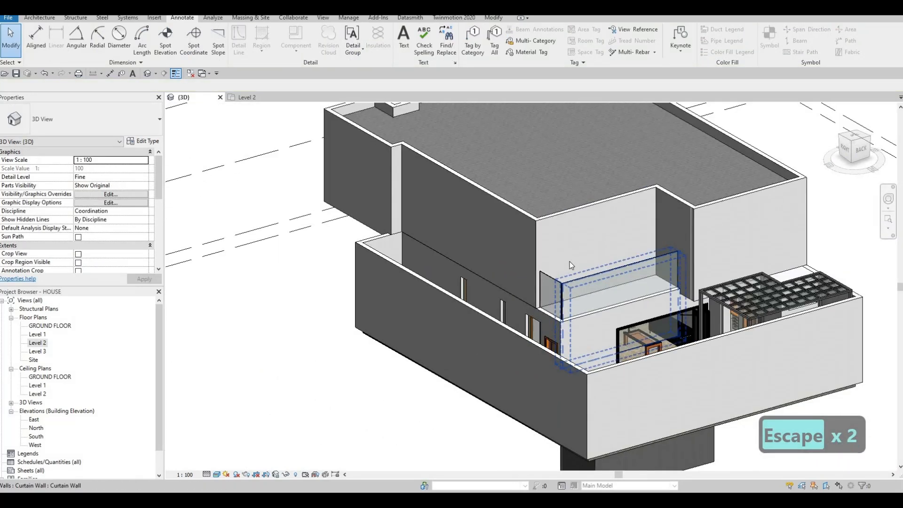
pyautogui.press('Escape')
pyautogui.press('Escape')
pyautogui.scroll(3, 581, 263)
pyautogui.moveTo(581, 263); pyautogui.dragTo(620, 283, button='middle')
pyautogui.scroll(-3, 607, 287)
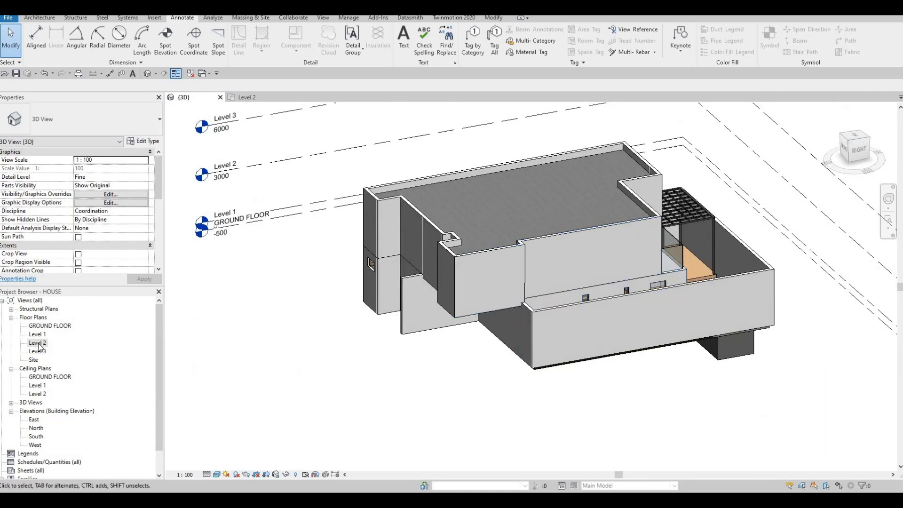
# Open the Level 2 floor plan with the bedrooms and balcony in view.
pyautogui.doubleClick(39, 345)
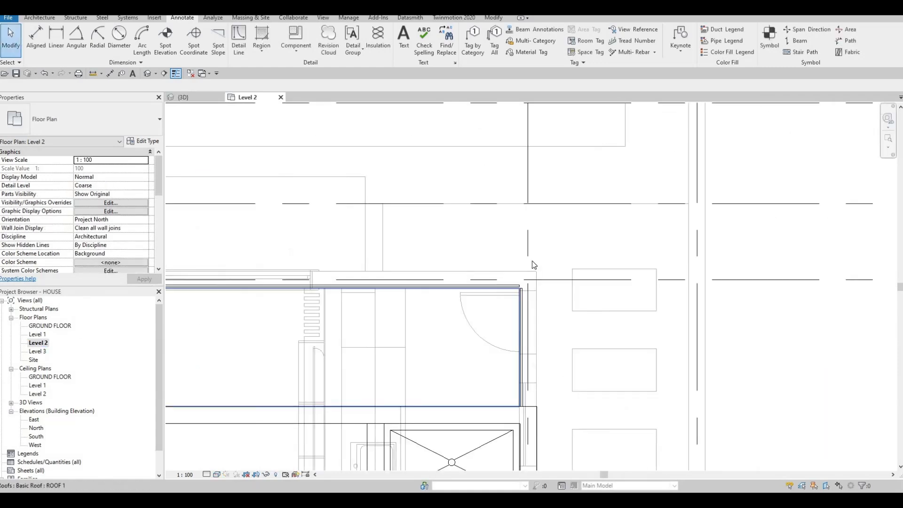
pyautogui.scroll(-3, 464, 289)
pyautogui.moveTo(464, 289); pyautogui.dragTo(589, 261, button='middle')
pyautogui.press('Escape')
pyautogui.press('Escape')
pyautogui.scroll(-5, 86, 221)
pyautogui.scroll(-3, 87, 217)
pyautogui.scroll(3, 77, 222)
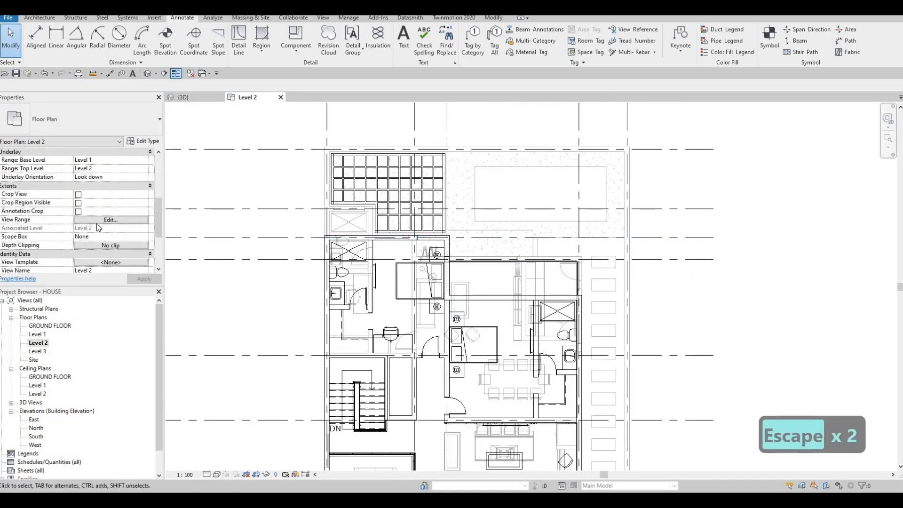
# Set the base level of the Level 2 plan's underlay range to None.
pyautogui.scroll(-3, 97, 224)
pyautogui.scroll(5, 97, 224)
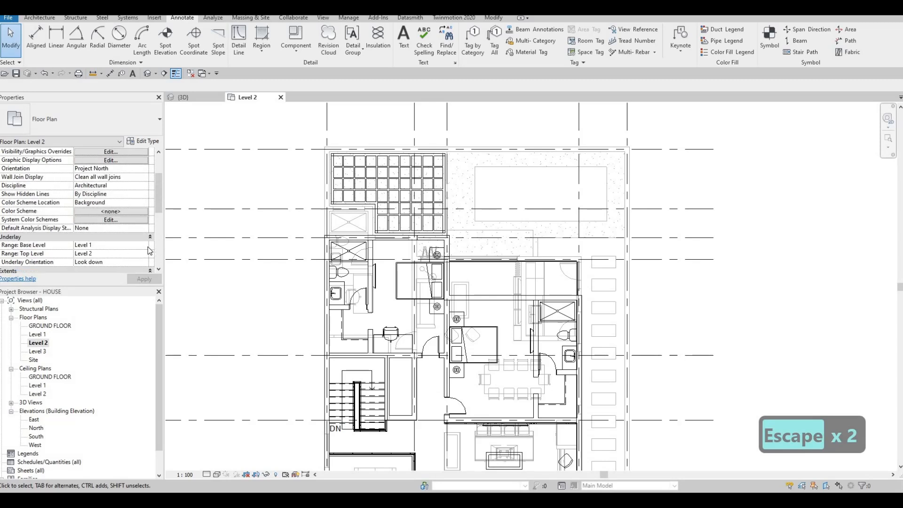
pyautogui.click(145, 249)
pyautogui.click(144, 246)
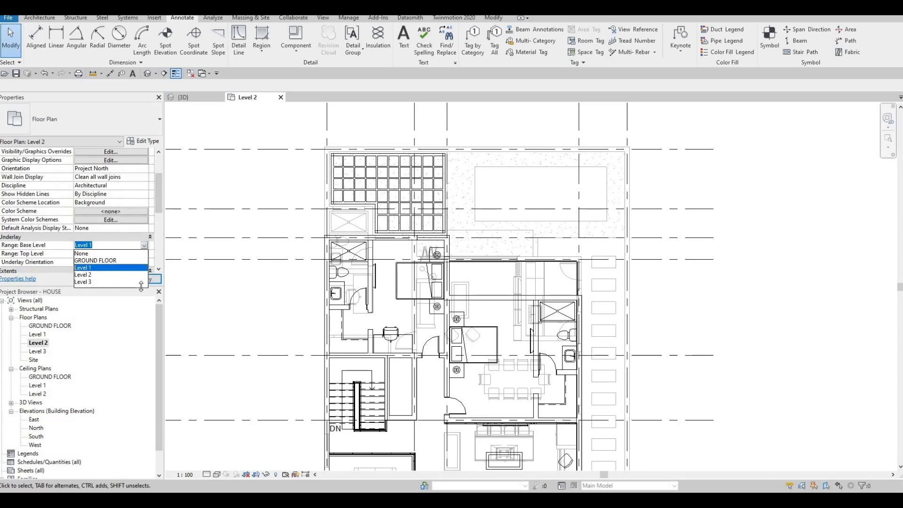
pyautogui.click(82, 254)
pyautogui.press('Escape')
pyautogui.press('Escape')
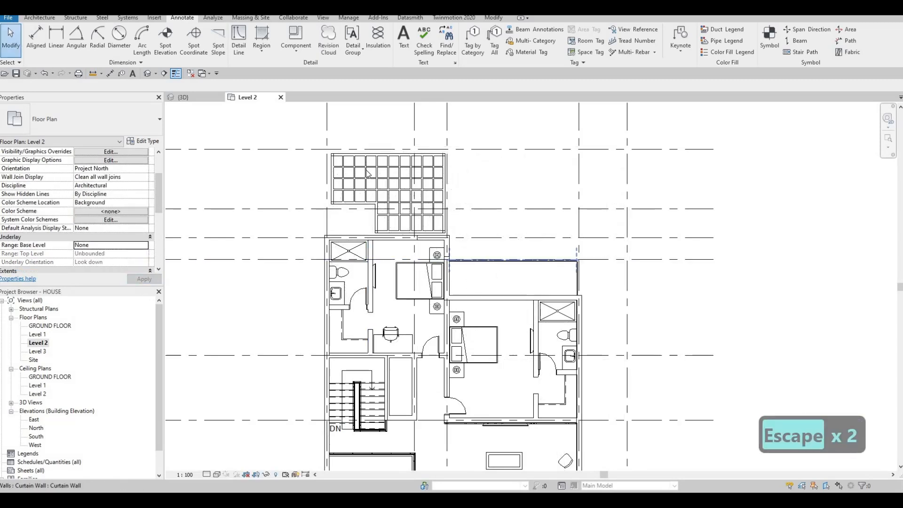
# Draw a curtain wall like the balcony's within the exterior wall between the balcony and the bedroom, ending at the bathroom partition.
pyautogui.click(478, 261)
pyautogui.press('c')
pyautogui.press('s')
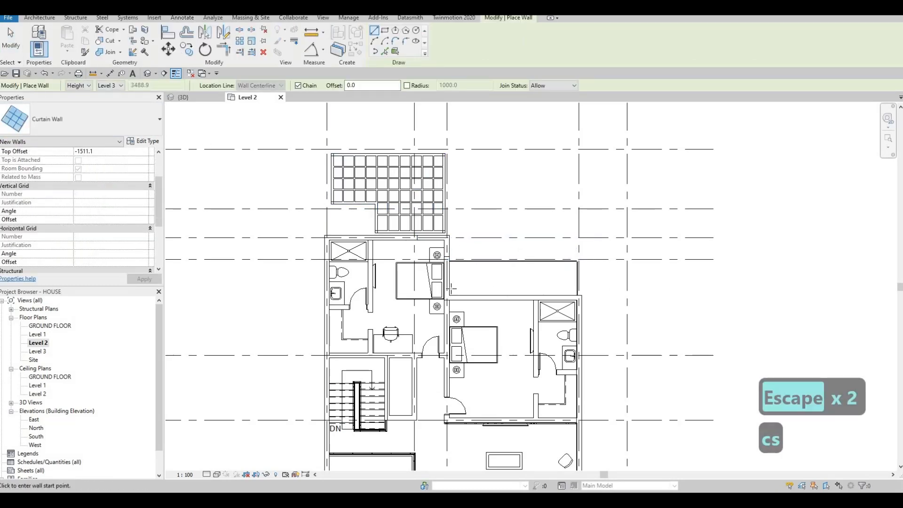
pyautogui.scroll(2, 389, 306)
pyautogui.scroll(2, 391, 307)
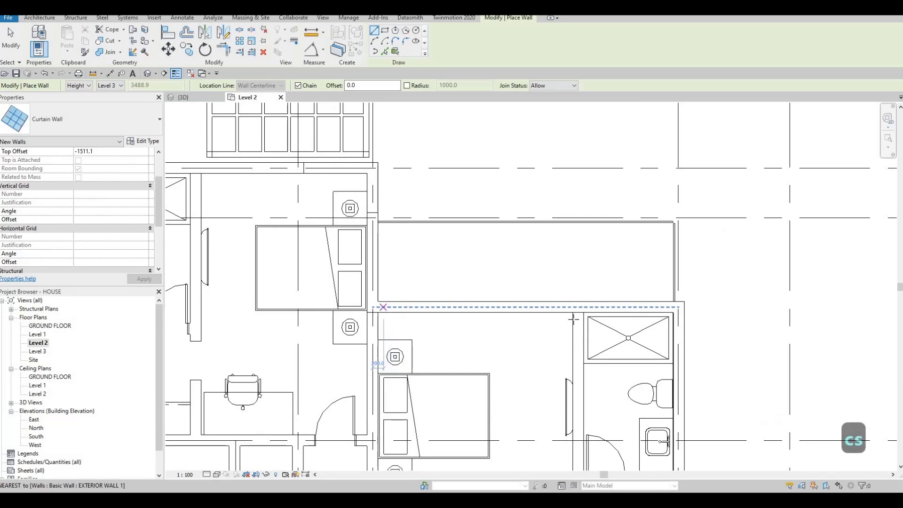
pyautogui.click(388, 307)
pyautogui.click(515, 316)
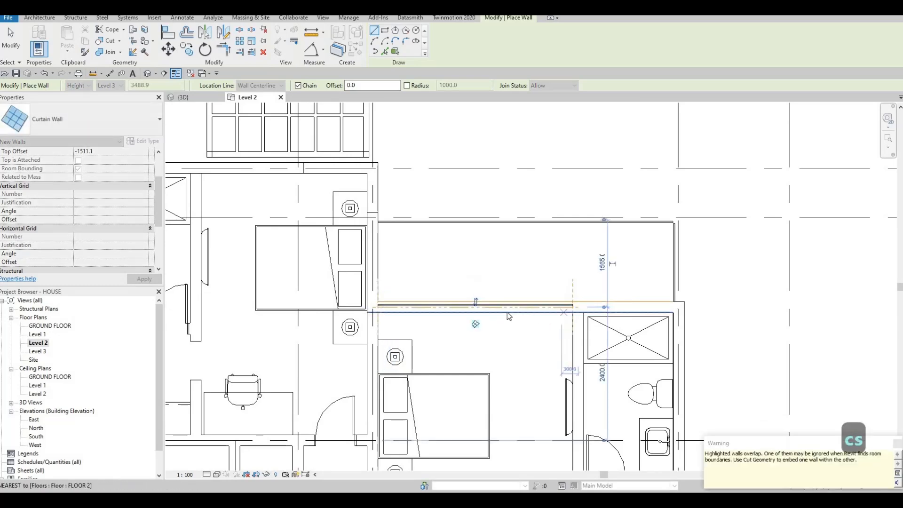
pyautogui.press('Escape')
pyautogui.press('Escape')
pyautogui.press('Escape')
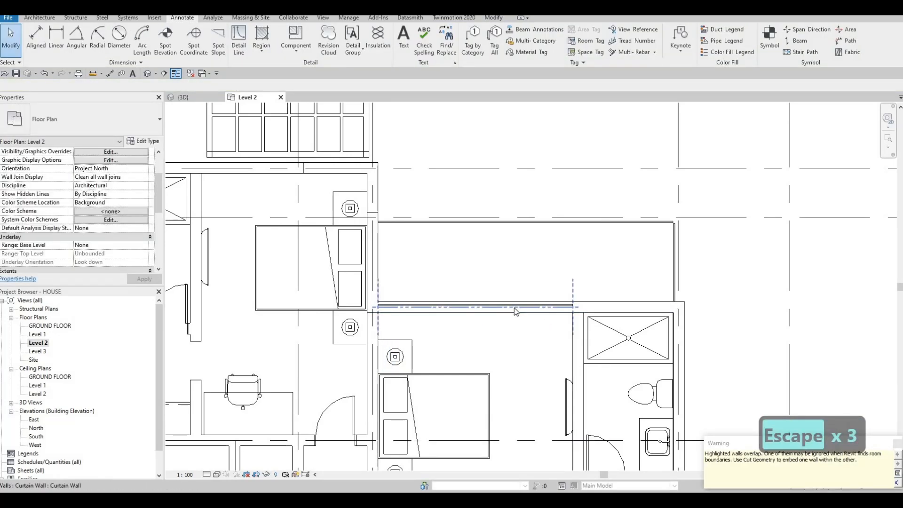
# Set the top offset of the curtain wall between the balcony and the bedroom to 0.
pyautogui.click(515, 308)
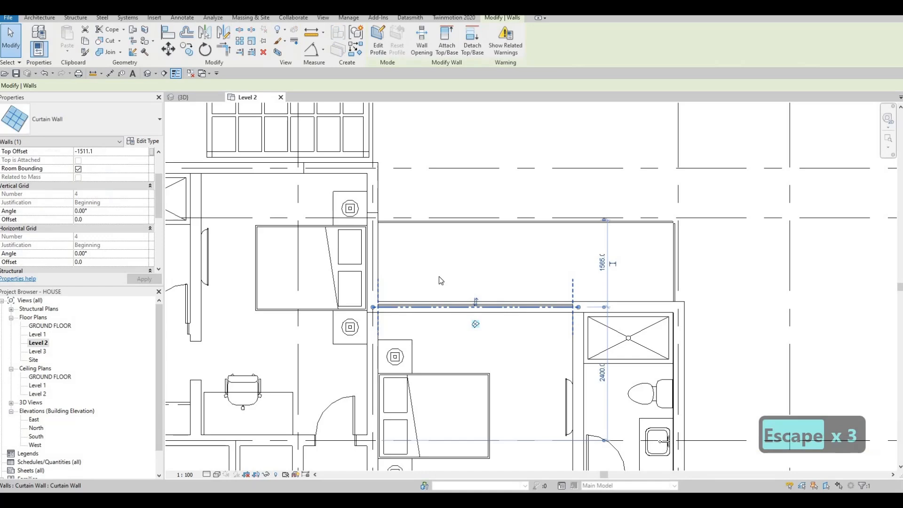
pyautogui.click(110, 151)
pyautogui.write('0')
pyautogui.press('Return')
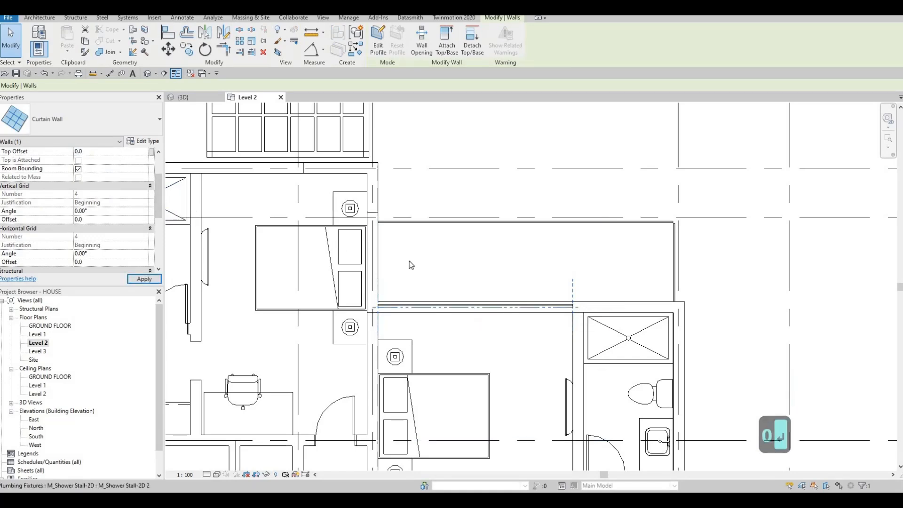
pyautogui.press('Escape')
pyautogui.press('Escape')
pyautogui.press('Escape')
# Draw a matching curtain wall about 2660 mm long within the other bedroom's exterior wall beside the pergola.
pyautogui.press('c')
pyautogui.press('s')
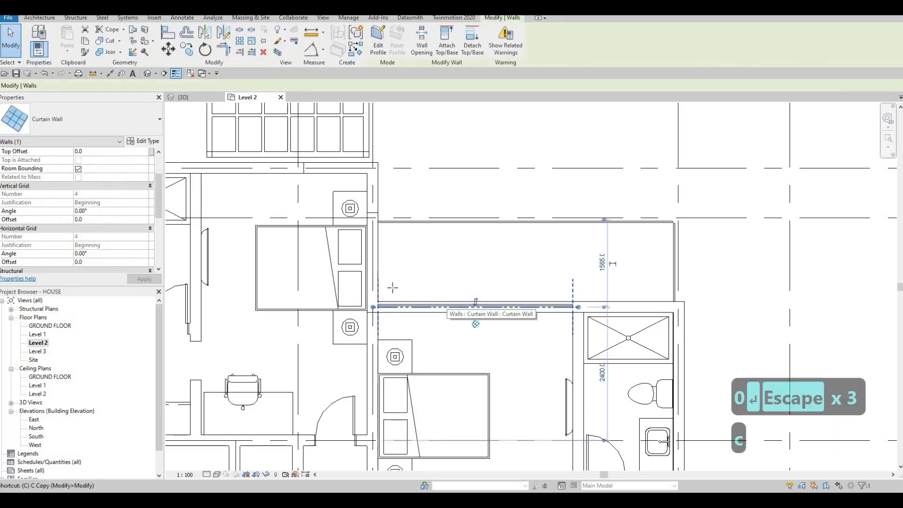
pyautogui.scroll(-4, 579, 275)
pyautogui.scroll(4, 454, 215)
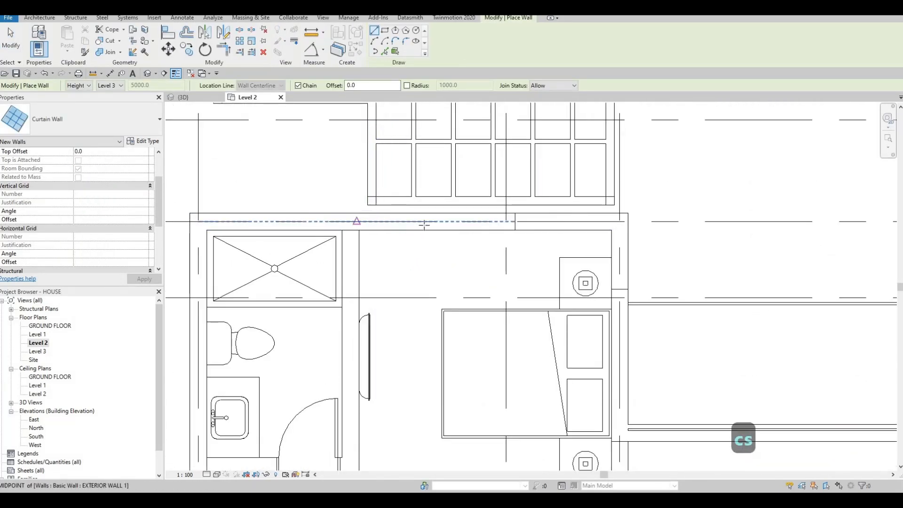
pyautogui.click(369, 221)
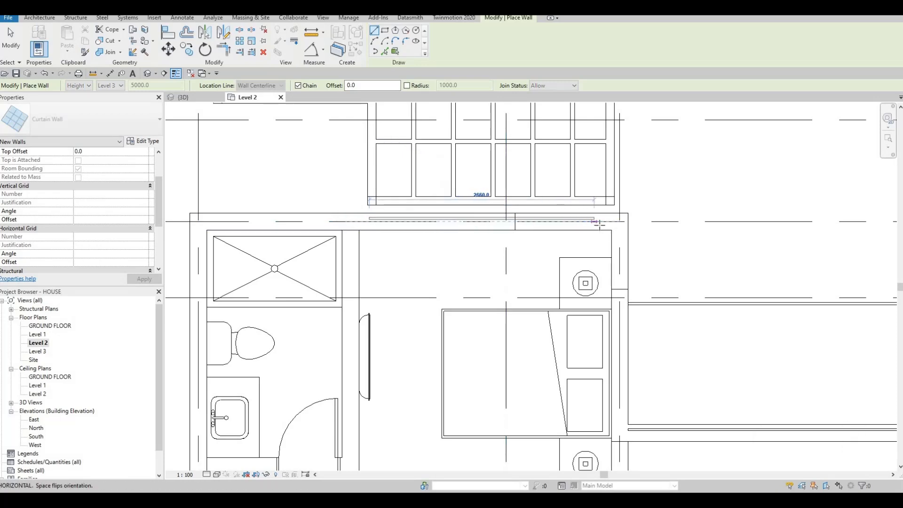
pyautogui.click(599, 225)
pyautogui.scroll(-2, 658, 343)
pyautogui.press('Escape')
pyautogui.press('Escape')
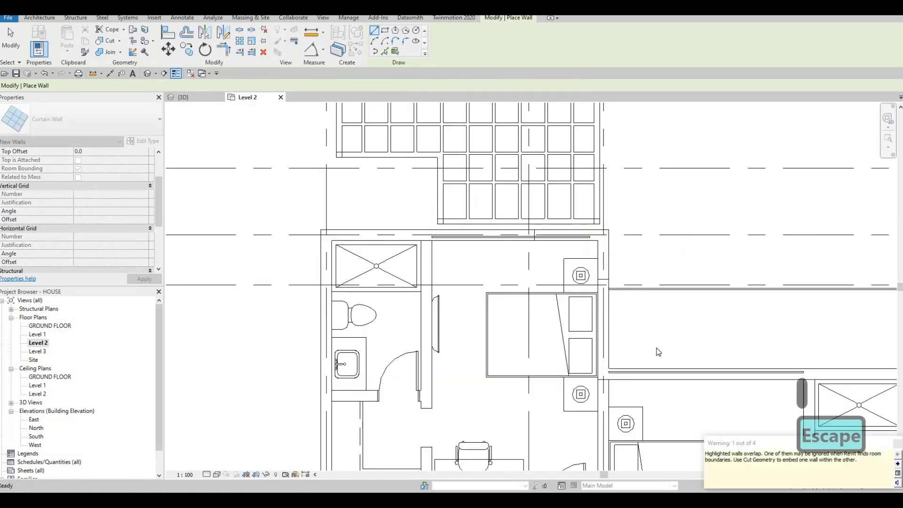
# Flip the curtain wall between the balcony and the bedroom so its glass lies on the bedroom side.
pyautogui.click(635, 349)
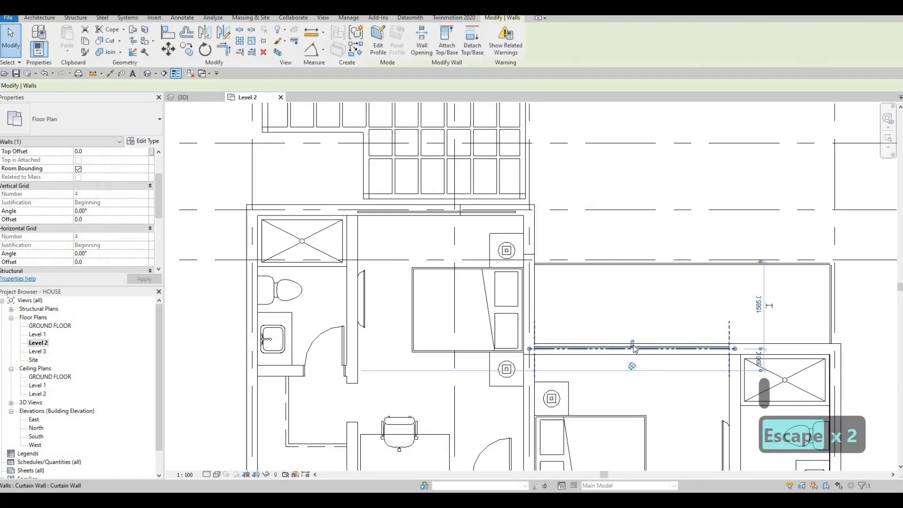
pyautogui.press('Escape')
pyautogui.press('Escape')
# Shorten the balcony bedroom's curtain wall at its left end to about 3280 mm, starting 320 mm from the grid line.
pyautogui.click(578, 349)
pyautogui.scroll(3, 530, 350)
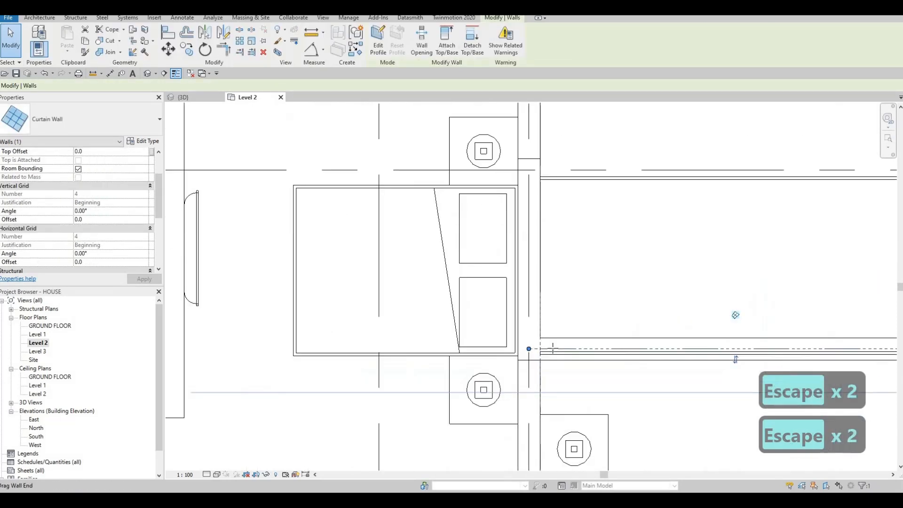
pyautogui.moveTo(551, 356); pyautogui.dragTo(531, 348)
pyautogui.hotkey('ctrl', 'z')
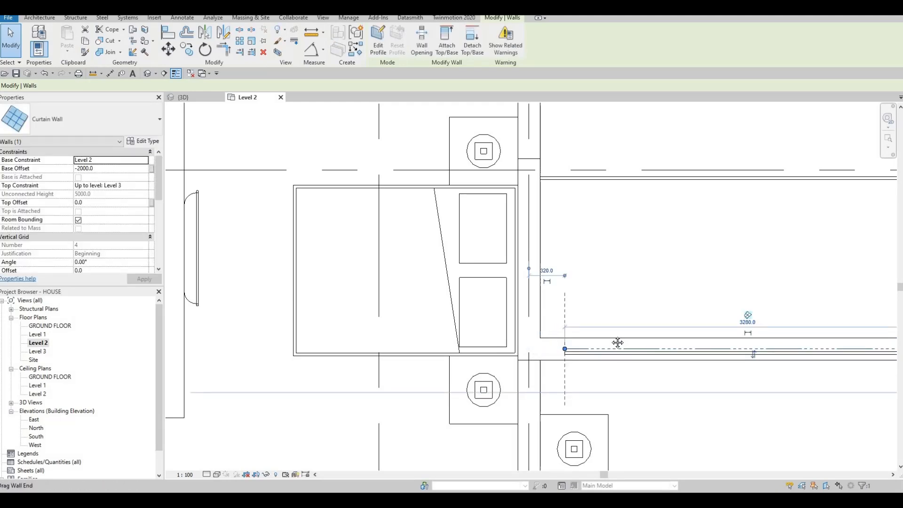
pyautogui.scroll(-2, 617, 343)
pyautogui.scroll(3, 783, 340)
pyautogui.moveTo(758, 336); pyautogui.dragTo(619, 329)
pyautogui.press('Escape')
# Shorten the curtain wall beside the pergola by pulling its bathroom-side end slightly away from the partition.
pyautogui.scroll(-1, 558, 317)
pyautogui.moveTo(503, 296); pyautogui.dragTo(538, 309, button='middle')
pyautogui.scroll(-3, 538, 308)
pyautogui.moveTo(423, 282); pyautogui.dragTo(499, 307, button='middle')
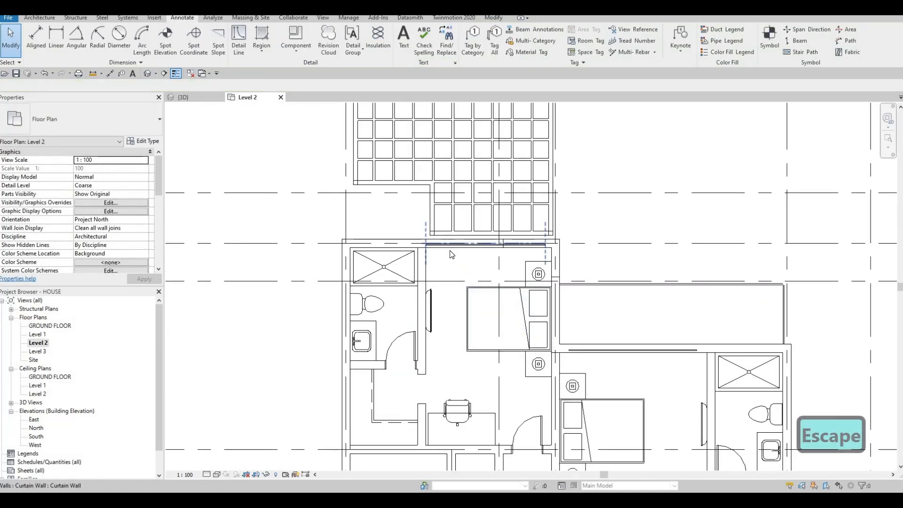
pyautogui.scroll(3, 451, 254)
pyautogui.click(405, 253)
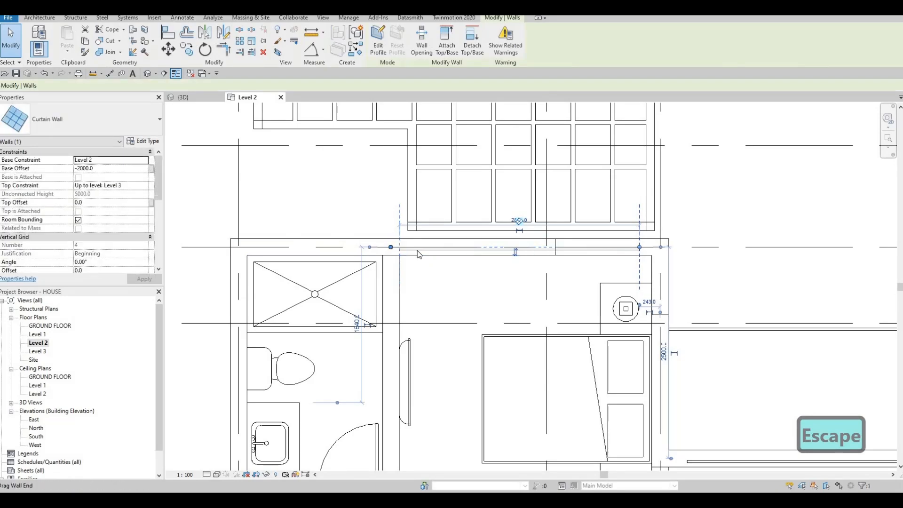
pyautogui.scroll(-2, 480, 287)
pyautogui.press('Escape')
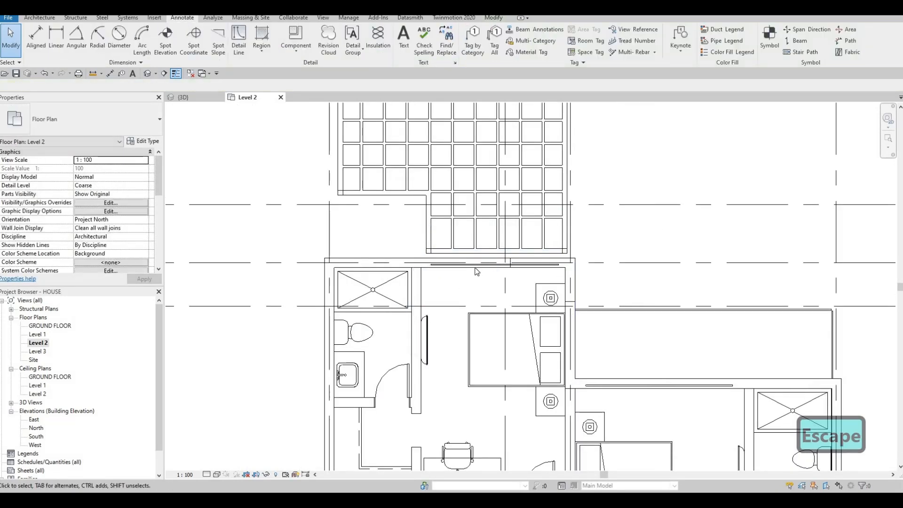
# Draw a matching curtain wall within the exterior wall along the shower of the pergola-side bathroom, with its glass on the inner side.
pyautogui.click(448, 268)
pyautogui.press('c')
pyautogui.press('s')
pyautogui.scroll(3, 339, 264)
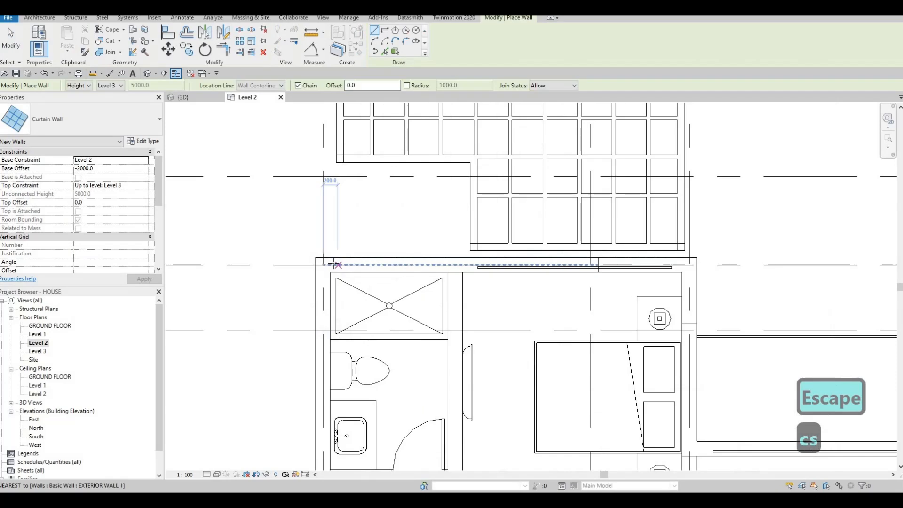
pyautogui.click(342, 264)
pyautogui.press('space')
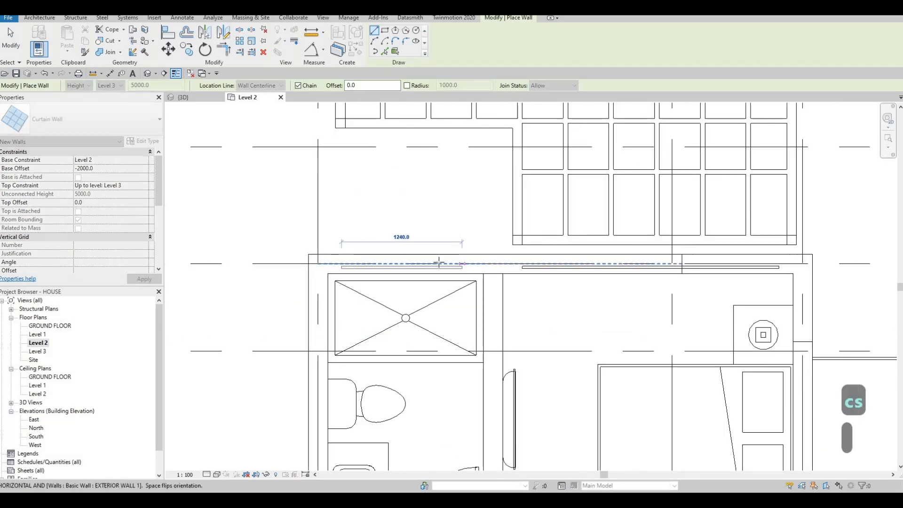
pyautogui.click(439, 262)
pyautogui.press('Escape')
# Draw a matching curtain wall within the exterior wall along the shower of the bathroom next to the balcony.
pyautogui.scroll(-3, 563, 325)
pyautogui.moveTo(563, 324); pyautogui.dragTo(521, 270, button='middle')
pyautogui.scroll(4, 569, 338)
pyautogui.scroll(-1, 518, 263)
pyautogui.moveTo(482, 224); pyautogui.dragTo(461, 259, button='middle')
pyautogui.scroll(3, 485, 235)
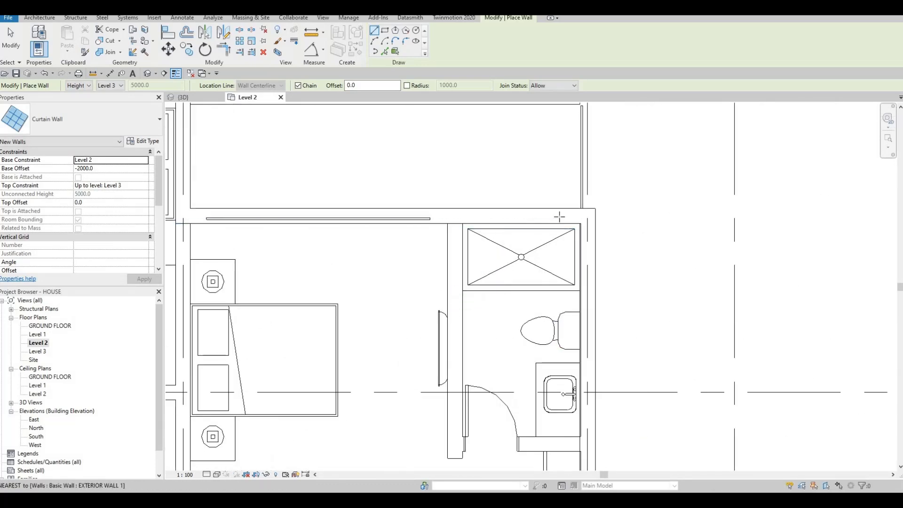
pyautogui.click(482, 218)
pyautogui.press('Escape')
pyautogui.scroll(-5, 565, 306)
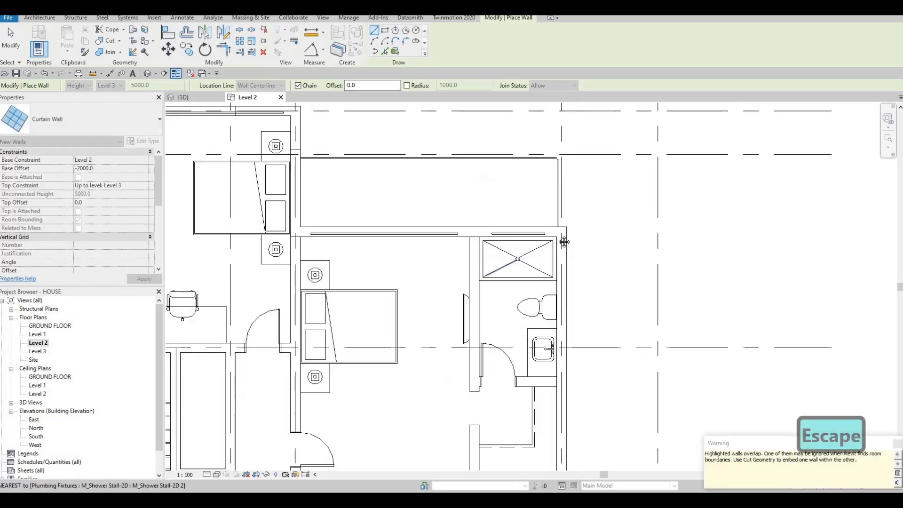
# Draw a short curtain wall about 400 mm long within the exterior wall at the end of the double-sink bathroom.
pyautogui.moveTo(570, 347); pyautogui.dragTo(575, 266, button='middle')
pyautogui.scroll(-1, 575, 266)
pyautogui.moveTo(578, 302); pyautogui.dragTo(564, 241, button='middle')
pyautogui.scroll(4, 583, 338)
pyautogui.scroll(2, 552, 337)
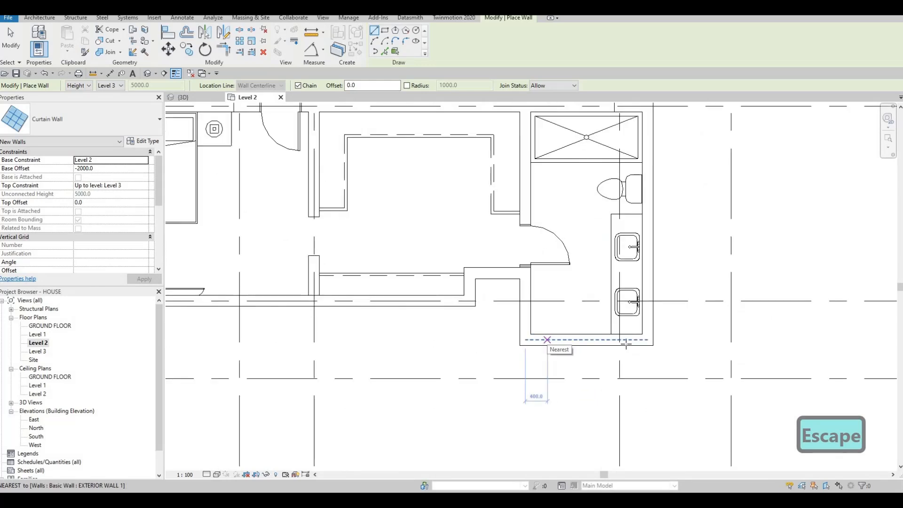
pyautogui.click(621, 339)
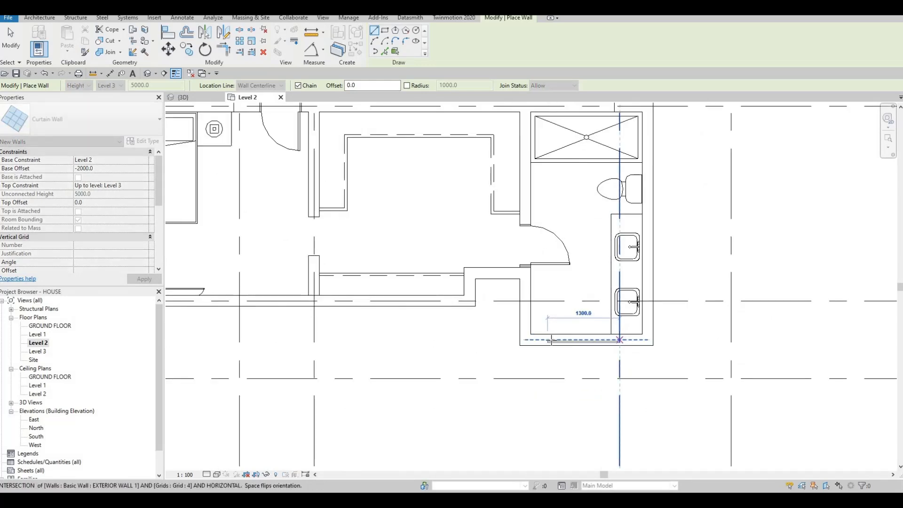
pyautogui.press('Escape')
pyautogui.click(548, 340)
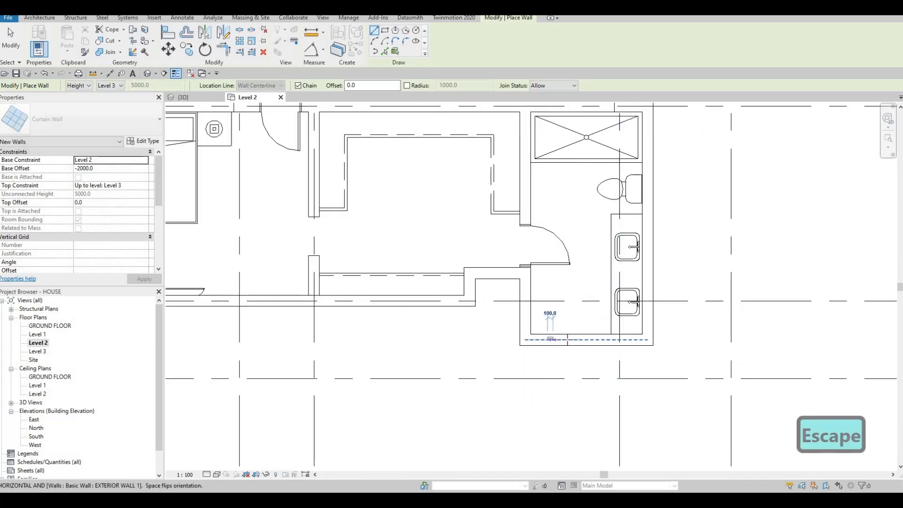
pyautogui.click(570, 340)
pyautogui.press('Escape')
# Try adding a second short curtain wall closer to the vanity in the same exterior wall and delete it.
pyautogui.click(593, 339)
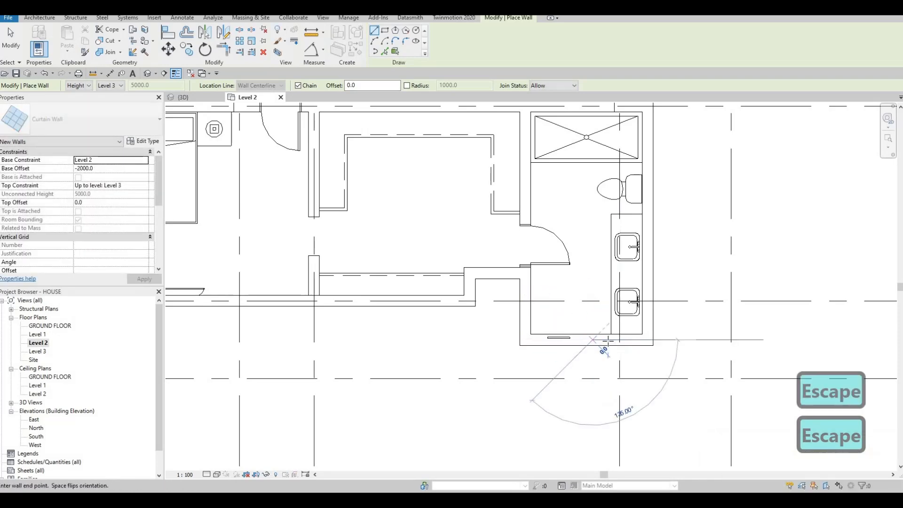
pyautogui.click(612, 340)
pyautogui.press('Escape')
pyautogui.scroll(3, 580, 347)
pyautogui.press('Escape')
pyautogui.click(621, 332)
pyautogui.press('Delete')
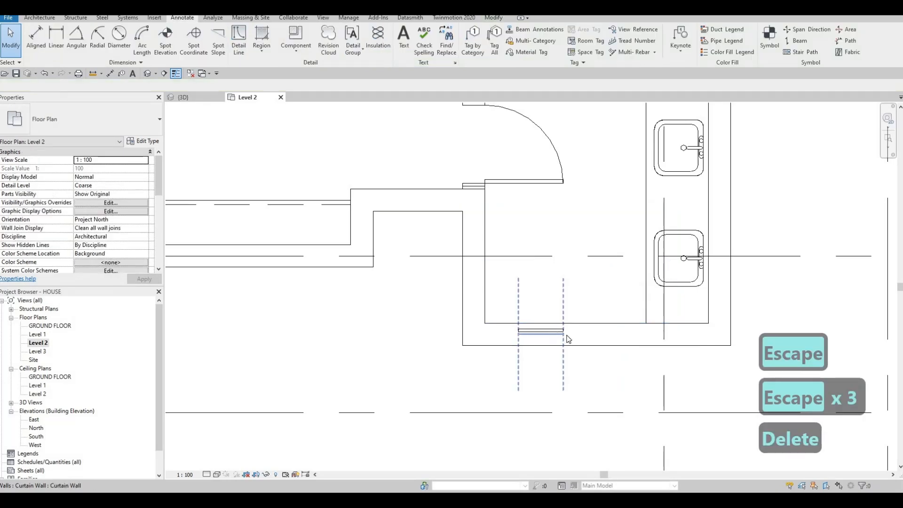
# Shorten the small bathroom curtain wall to 320 mm from its vanity-side end.
pyautogui.click(566, 333)
pyautogui.moveTo(563, 334); pyautogui.dragTo(555, 334)
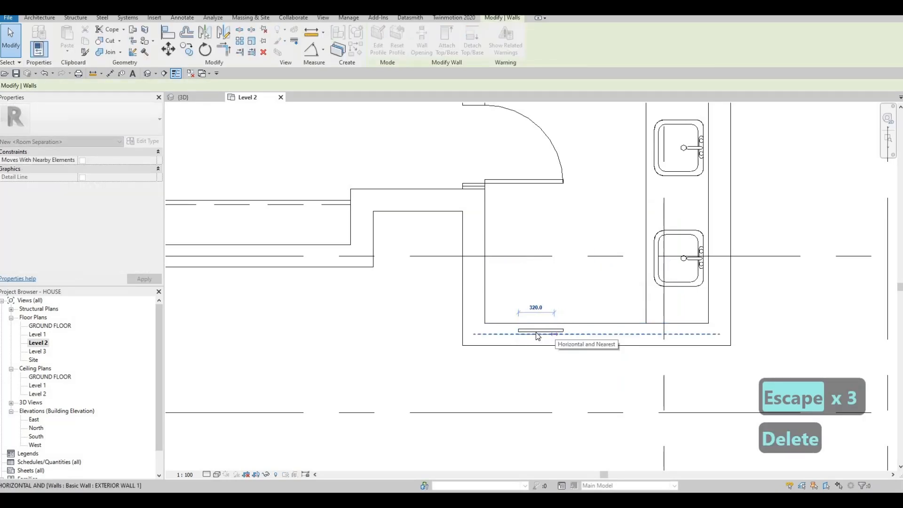
pyautogui.press('Escape')
pyautogui.press('Escape')
# Nudge the 320 mm curtain wall along the exterior wall, away from the vanity and toward the bathroom corner.
pyautogui.click(536, 331)
pyautogui.press('Left')
pyautogui.press('Left')
pyautogui.press('Left')
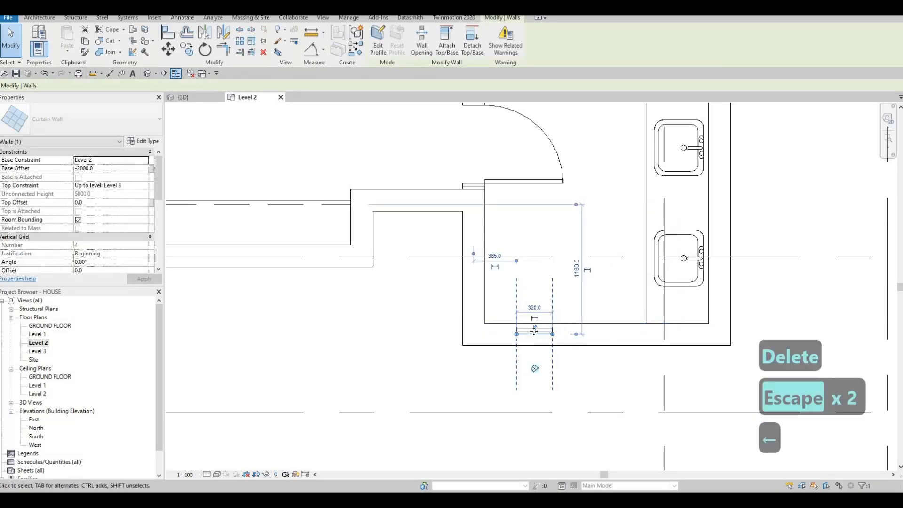
pyautogui.press('Left')
pyautogui.press('Left')
pyautogui.press('Left')
pyautogui.press('Left')
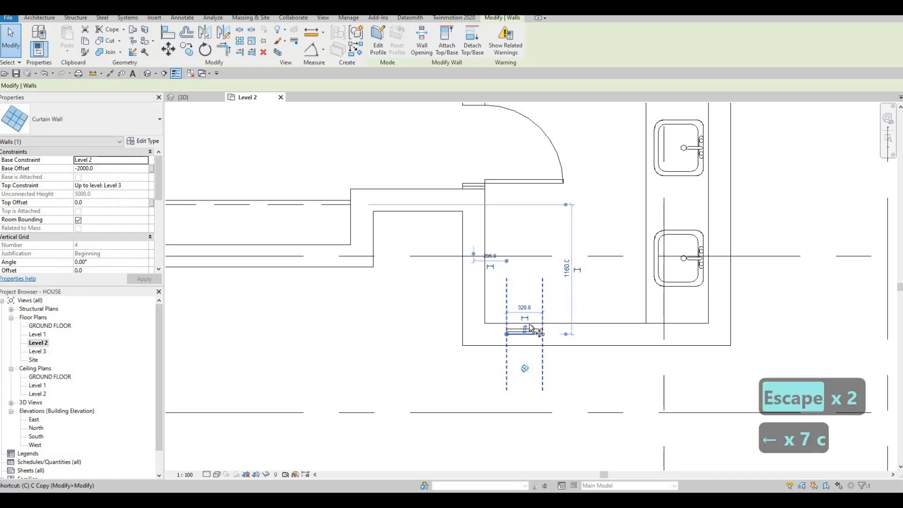
# Copy the 320 mm curtain wall twice toward the vanity to form a row of three equally spaced narrow windows.
pyautogui.press('o')
pyautogui.press('p')
pyautogui.scroll(1, 529, 329)
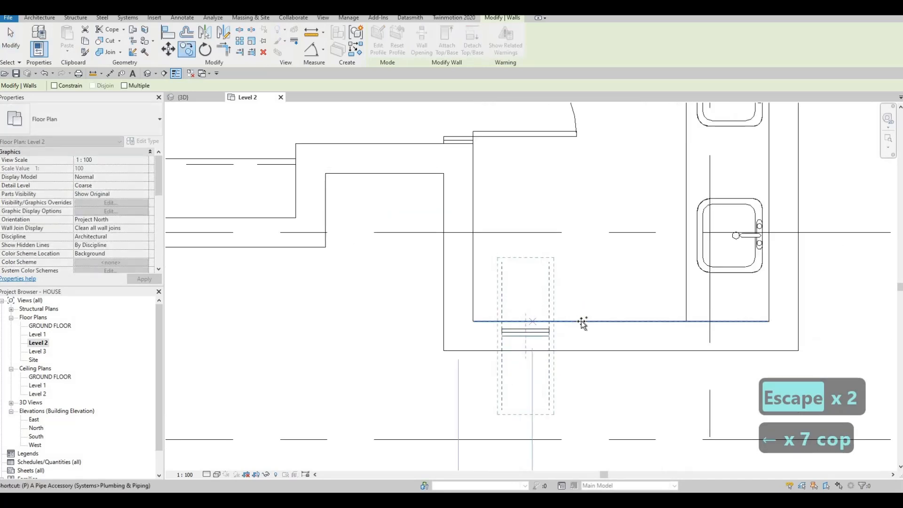
pyautogui.click(620, 320)
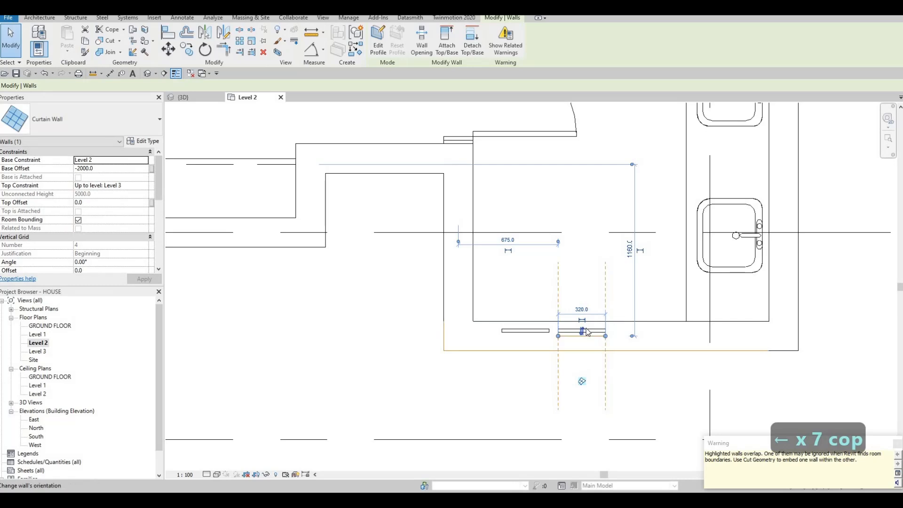
pyautogui.press('c')
pyautogui.press('o')
pyautogui.click(549, 328)
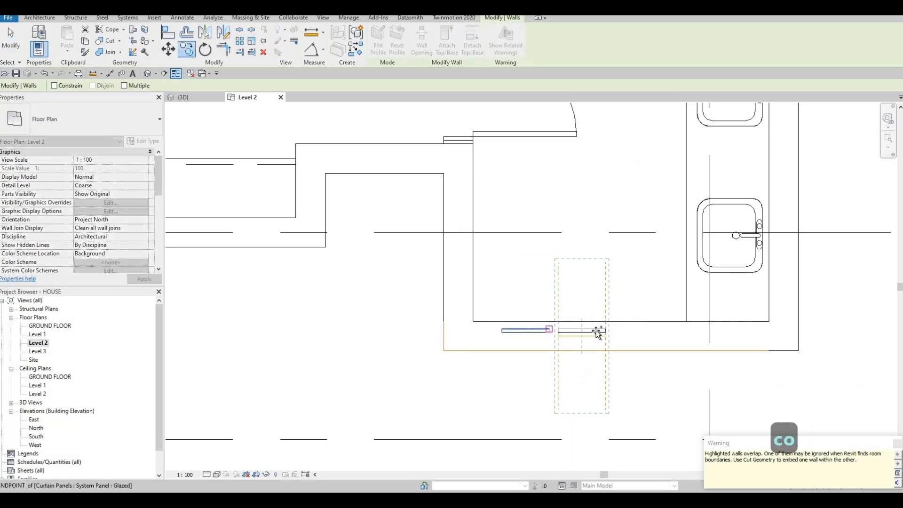
pyautogui.click(606, 330)
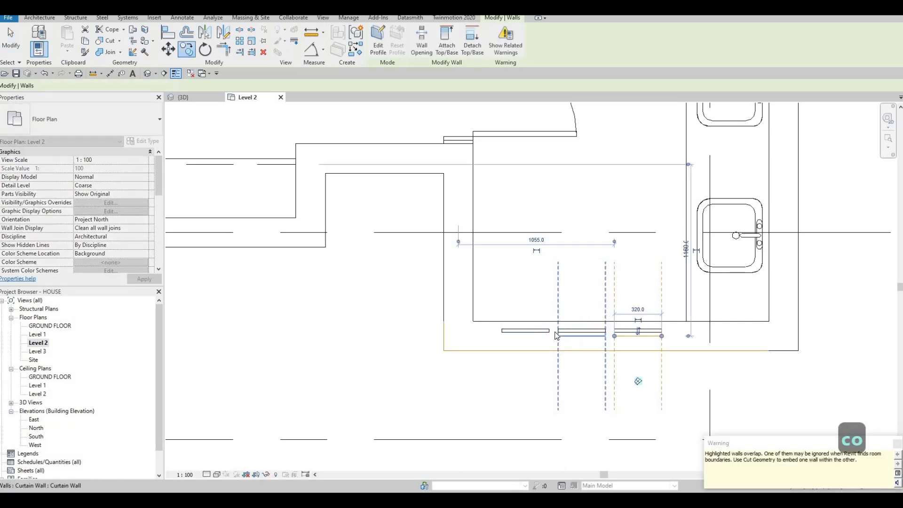
pyautogui.press('Escape')
pyautogui.press('Escape')
pyautogui.press('Escape')
# Draw a curtain wall about 3000 mm long, matching the balcony bedroom's, in the living room exterior wall beside the armchairs, with glass on the inner side.
pyautogui.scroll(-5, 632, 292)
pyautogui.scroll(-1, 632, 293)
pyautogui.moveTo(533, 275); pyautogui.dragTo(620, 346, button='middle')
pyautogui.scroll(-1, 627, 280)
pyautogui.moveTo(605, 304); pyautogui.dragTo(583, 332, button='middle')
pyautogui.scroll(-1, 593, 270)
pyautogui.scroll(-2, 582, 332)
pyautogui.moveTo(622, 180); pyautogui.dragTo(621, 196, button='middle')
pyautogui.press('Escape')
pyautogui.scroll(1, 621, 189)
pyautogui.click(604, 179)
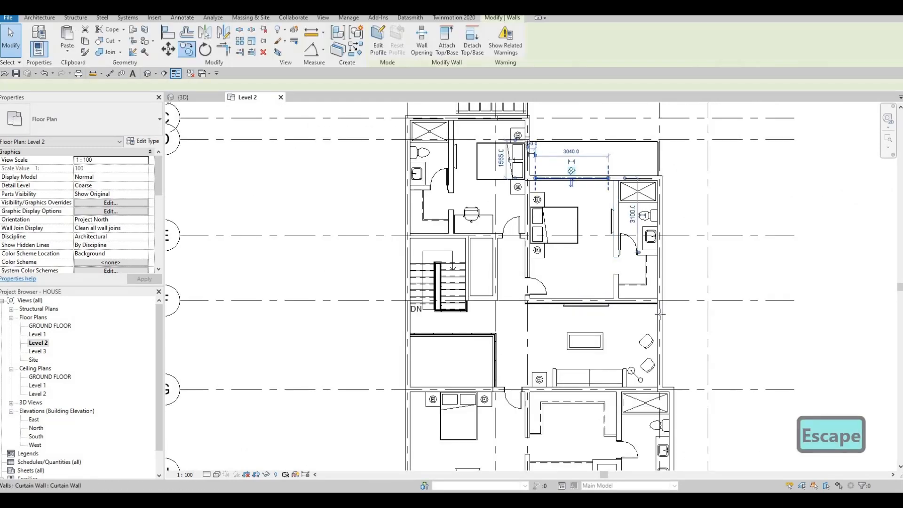
pyautogui.press('c')
pyautogui.press('s')
pyautogui.scroll(3, 666, 312)
pyautogui.click(659, 309)
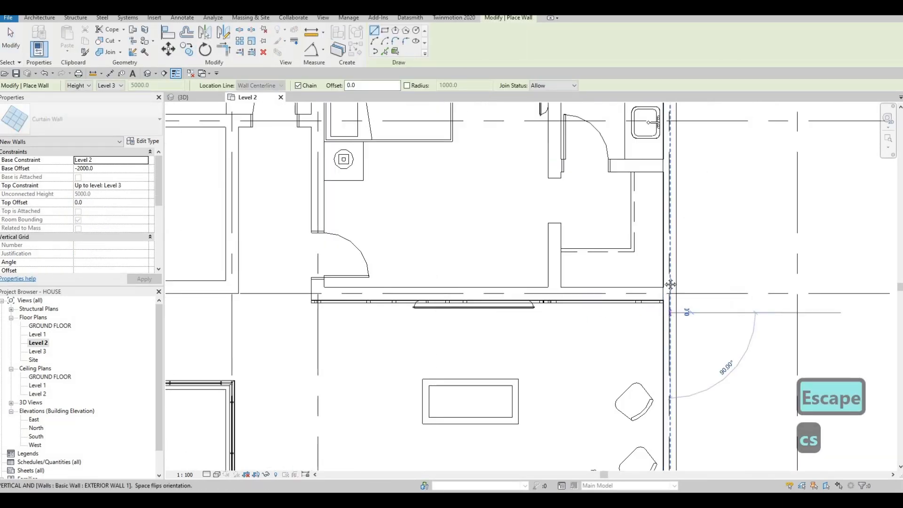
pyautogui.moveTo(665, 382); pyautogui.dragTo(658, 293, button='middle')
pyautogui.press('space')
pyautogui.scroll(2, 658, 400)
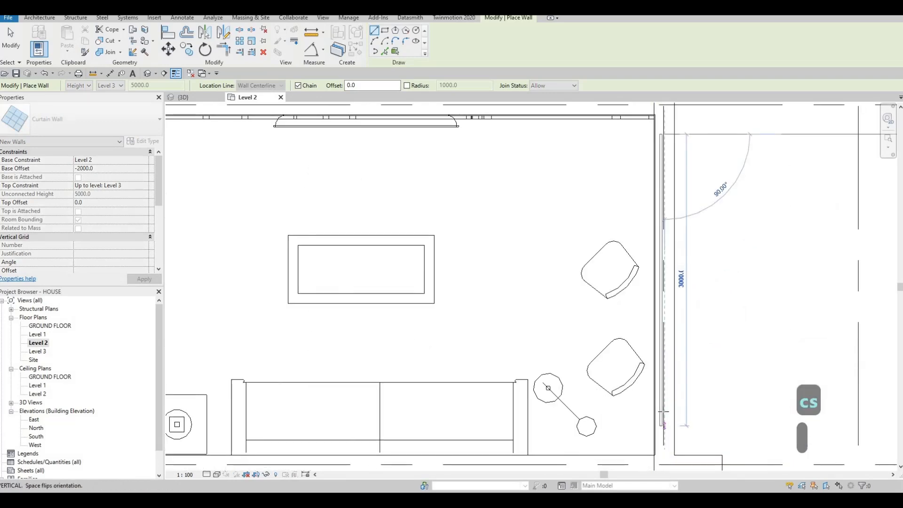
pyautogui.click(664, 426)
pyautogui.press('Escape')
# Draw a curtain wall about 2700 mm long in the opposite exterior wall, running from near grid G along the floor void toward the stairs.
pyautogui.scroll(-5, 645, 339)
pyautogui.scroll(-2, 430, 363)
pyautogui.moveTo(193, 377); pyautogui.dragTo(455, 310, button='middle')
pyautogui.scroll(1, 464, 329)
pyautogui.scroll(2, 433, 359)
pyautogui.scroll(3, 457, 303)
pyautogui.scroll(-3, 455, 269)
pyautogui.scroll(-1, 452, 306)
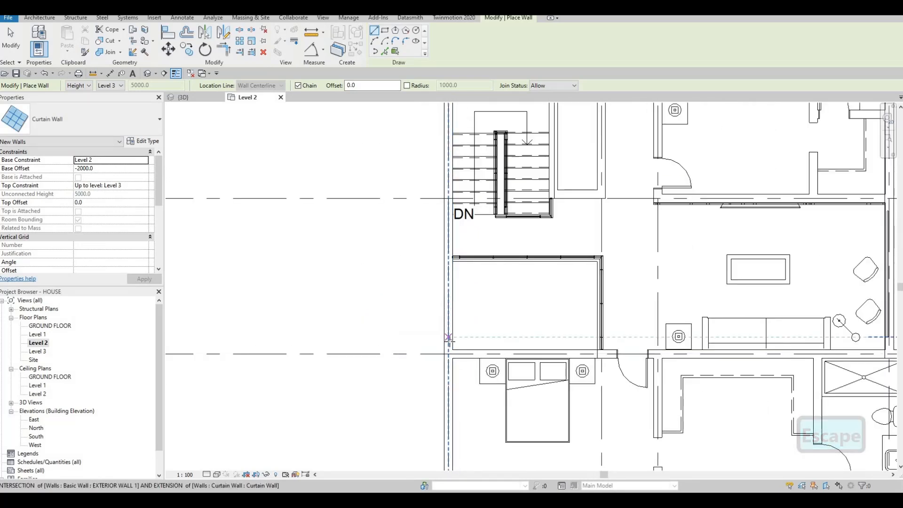
pyautogui.click(450, 340)
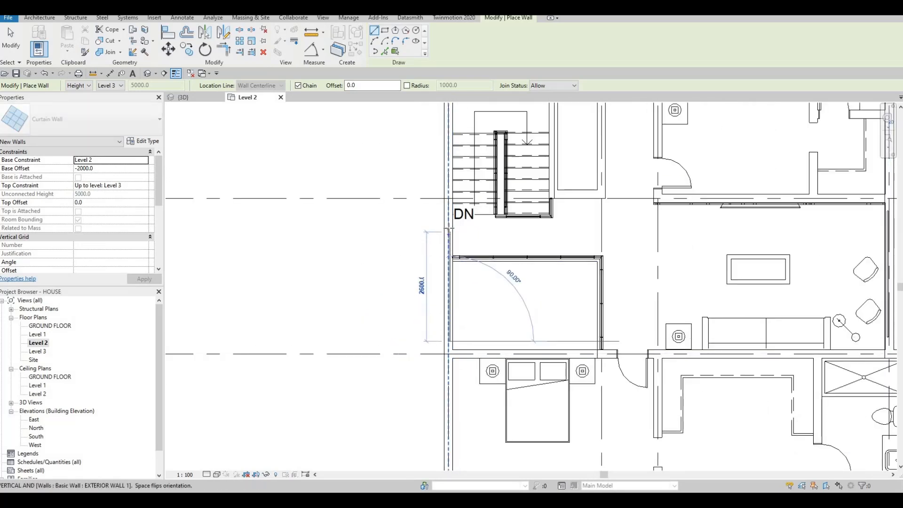
pyautogui.click(450, 228)
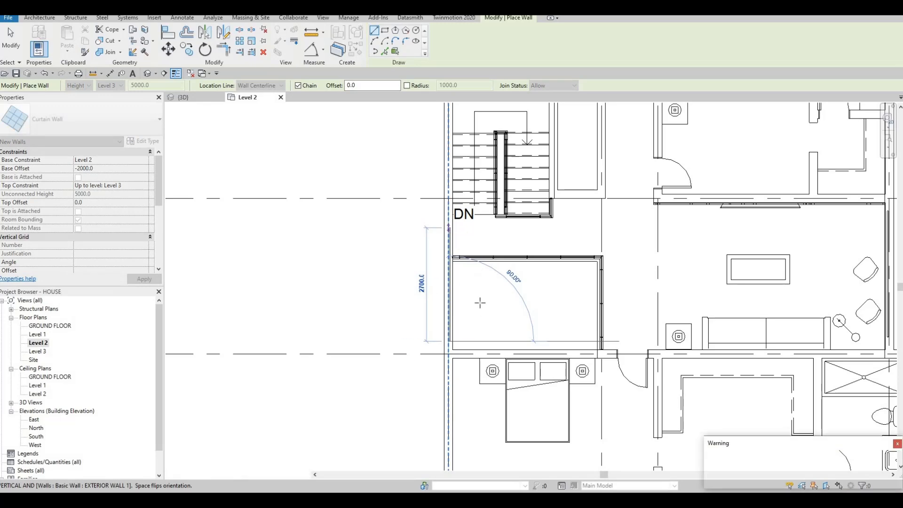
pyautogui.press('Escape')
pyautogui.press('Escape')
# Lengthen the curtain wall beside the floor void to 2900 mm at its stair-side end.
pyautogui.scroll(-1, 480, 311)
pyautogui.scroll(3, 458, 257)
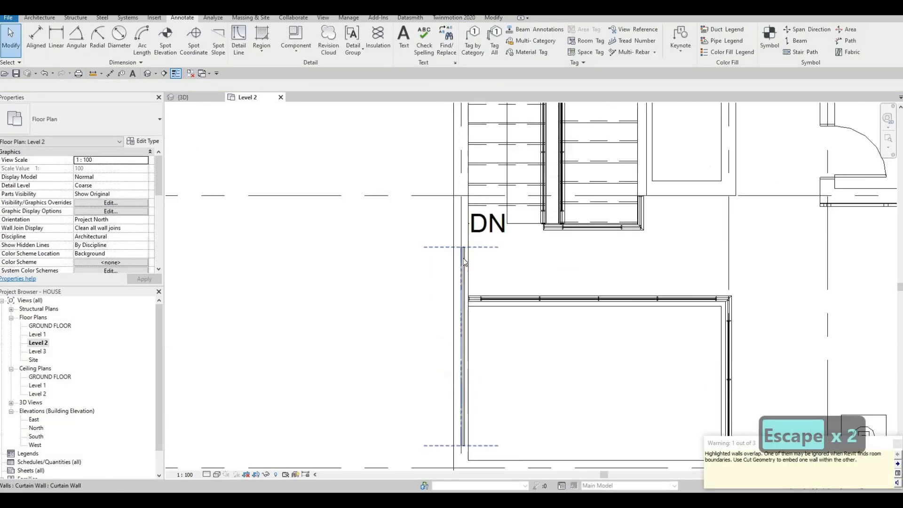
pyautogui.click(465, 262)
pyautogui.scroll(-4, 459, 315)
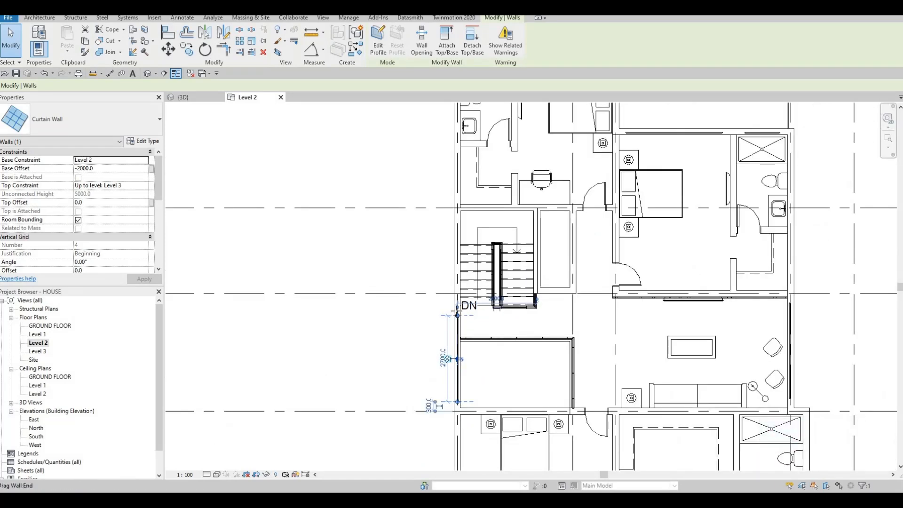
pyautogui.press('Escape')
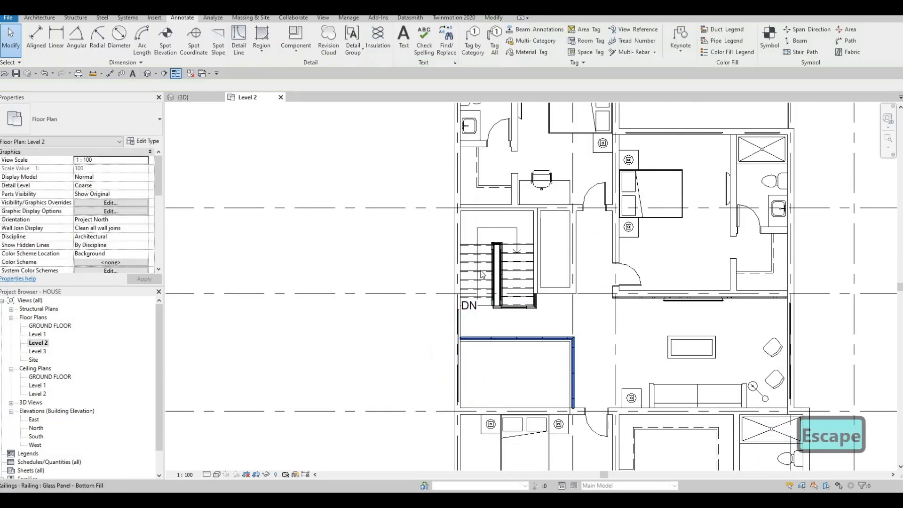
# Shorten the curtain wall beside the floor void to 1820 mm so it ends just short of the glass railing.
pyautogui.scroll(-2, 473, 273)
pyautogui.scroll(2, 473, 272)
pyautogui.click(472, 292)
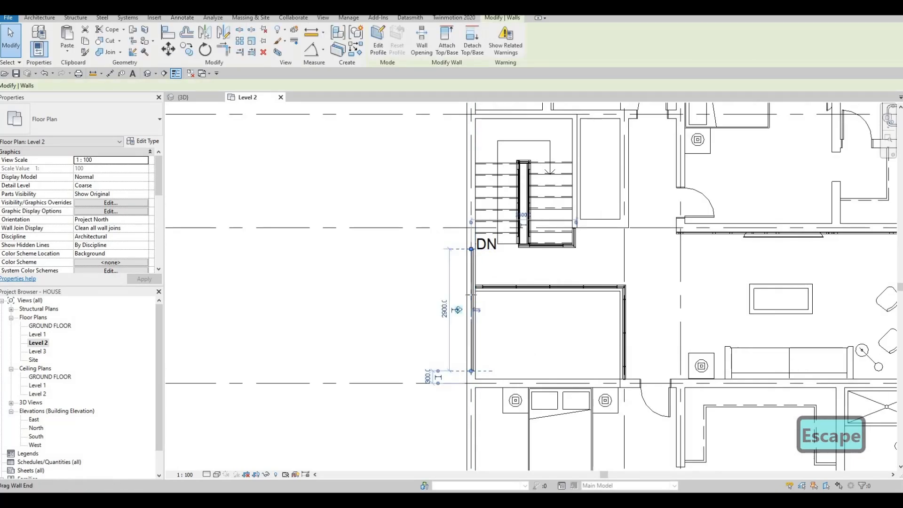
pyautogui.moveTo(472, 294); pyautogui.dragTo(472, 291)
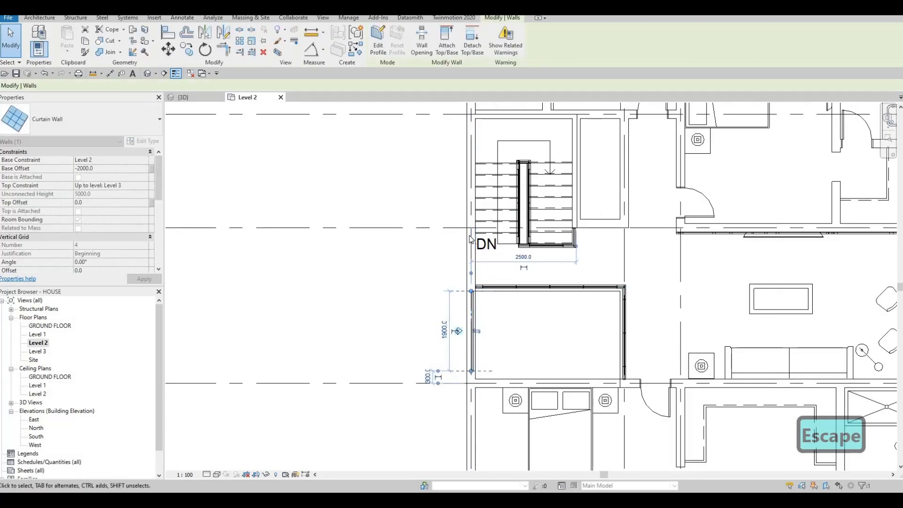
pyautogui.moveTo(475, 291); pyautogui.dragTo(480, 229, button='middle')
pyautogui.scroll(2, 479, 228)
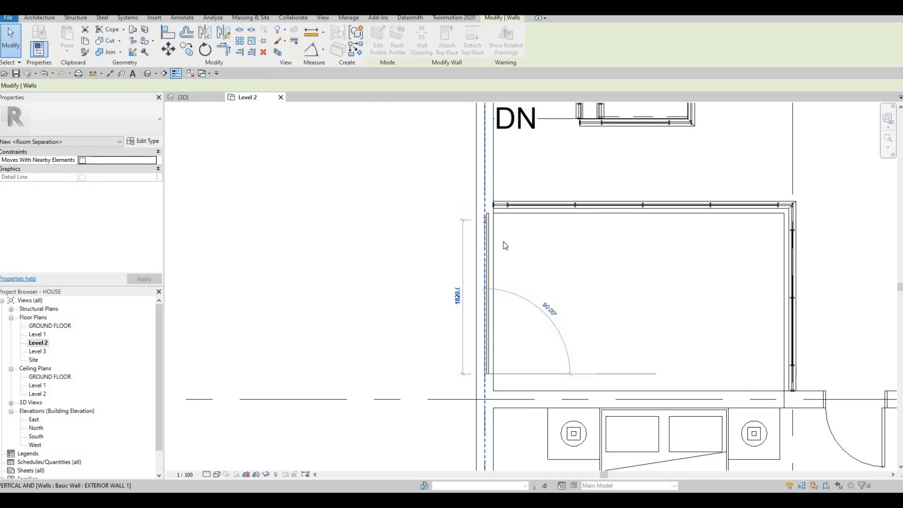
pyautogui.scroll(-5, 495, 226)
pyautogui.press('Escape')
pyautogui.press('Escape')
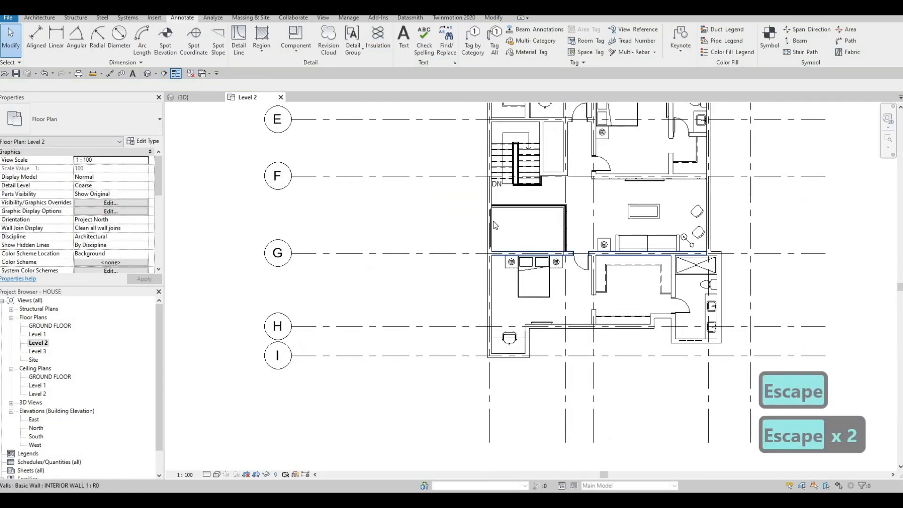
# Draw a matching curtain wall 1460 mm long in the bedroom's exterior wall on grid H, between the television and the closet partition.
pyautogui.press('c')
pyautogui.press('s')
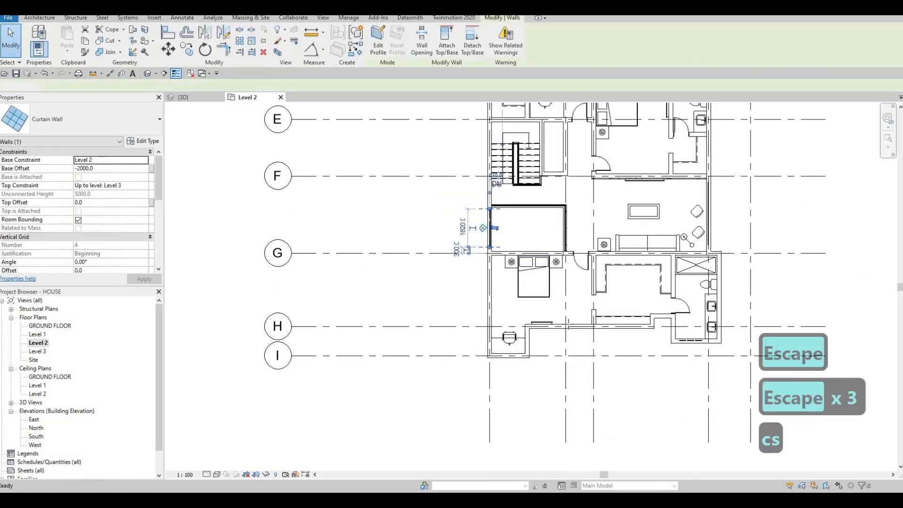
pyautogui.scroll(3, 557, 307)
pyautogui.scroll(2, 551, 308)
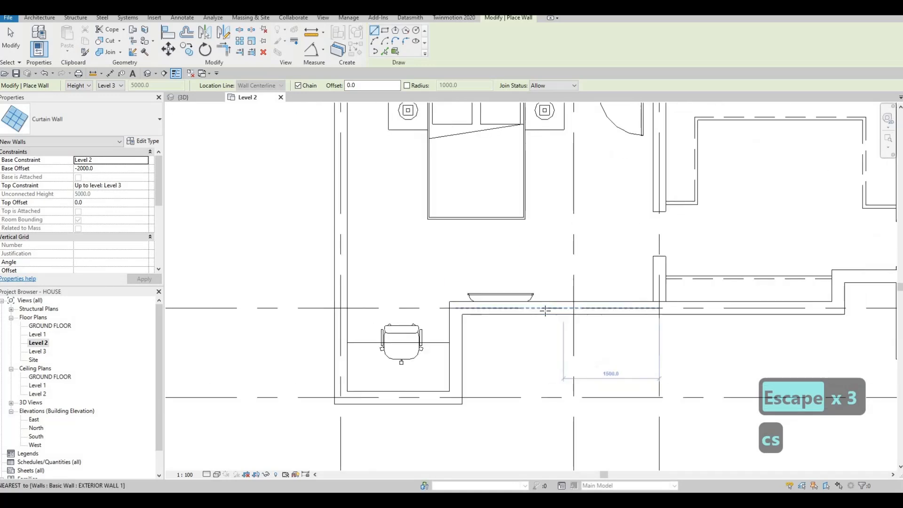
pyautogui.click(545, 309)
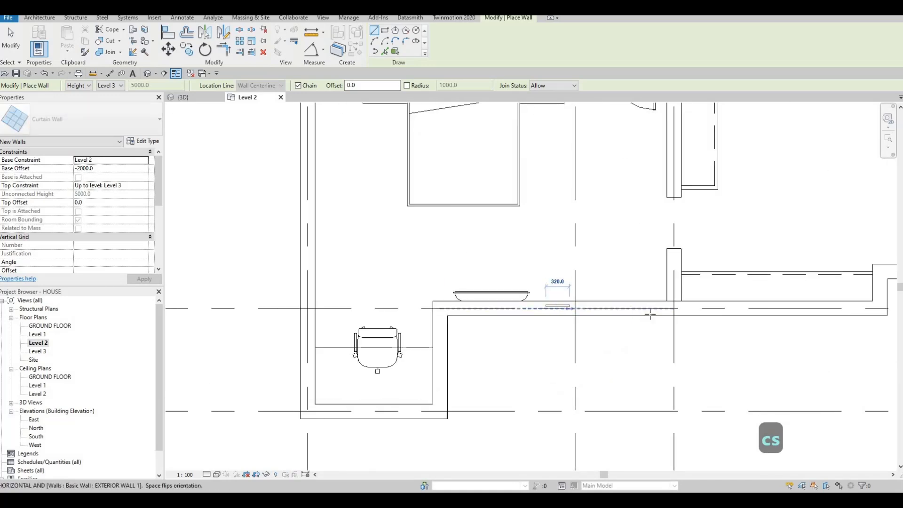
pyautogui.click(653, 312)
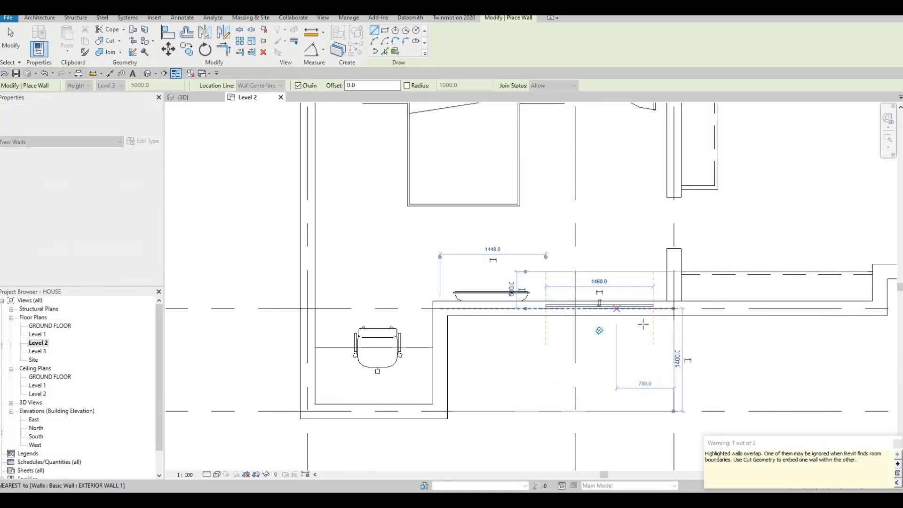
pyautogui.scroll(-4, 654, 318)
pyautogui.press('Escape')
# Draw a matching curtain wall about 2900 mm long in the same bedroom's side exterior wall, from near grid G to near grid H.
pyautogui.moveTo(540, 282); pyautogui.dragTo(517, 321, button='middle')
pyautogui.scroll(-2, 510, 320)
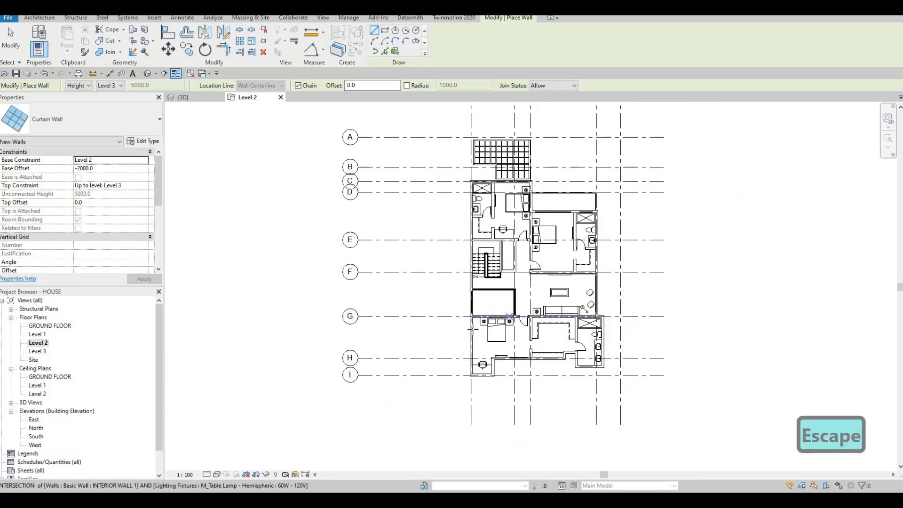
pyautogui.scroll(5, 498, 282)
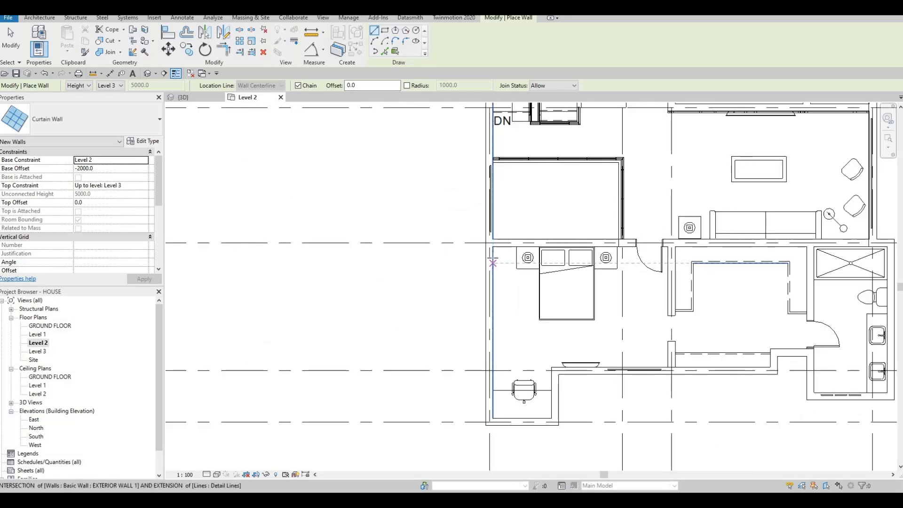
pyautogui.click(489, 262)
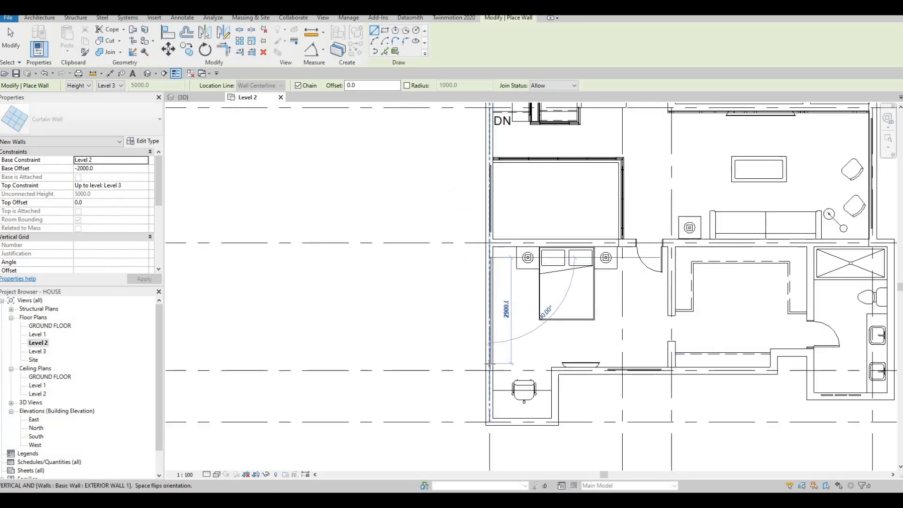
pyautogui.click(490, 363)
pyautogui.press('Escape')
pyautogui.scroll(-6, 484, 337)
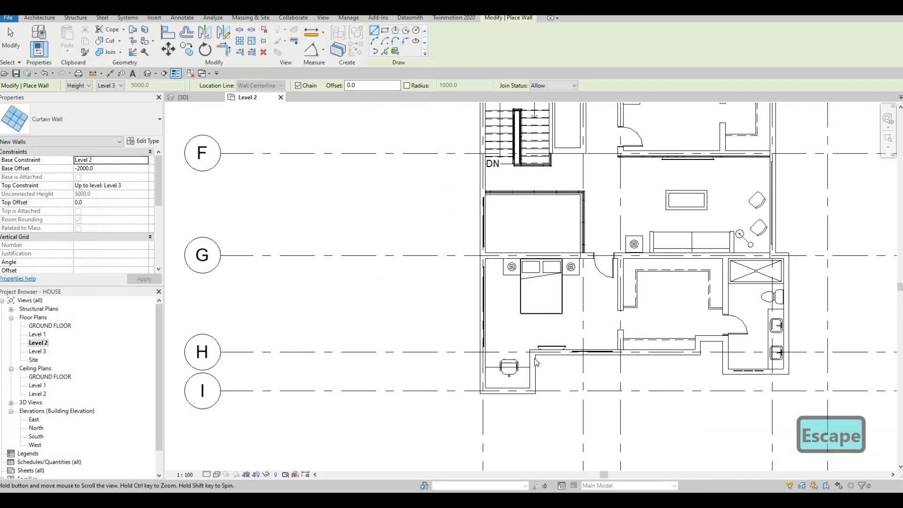
pyautogui.press('Escape')
pyautogui.scroll(2, 527, 200)
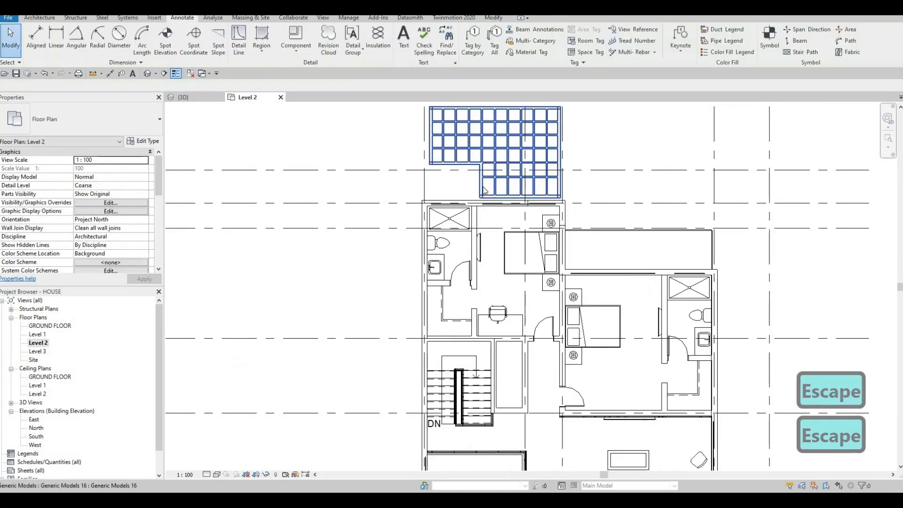
pyautogui.press('Escape')
pyautogui.scroll(2, 486, 186)
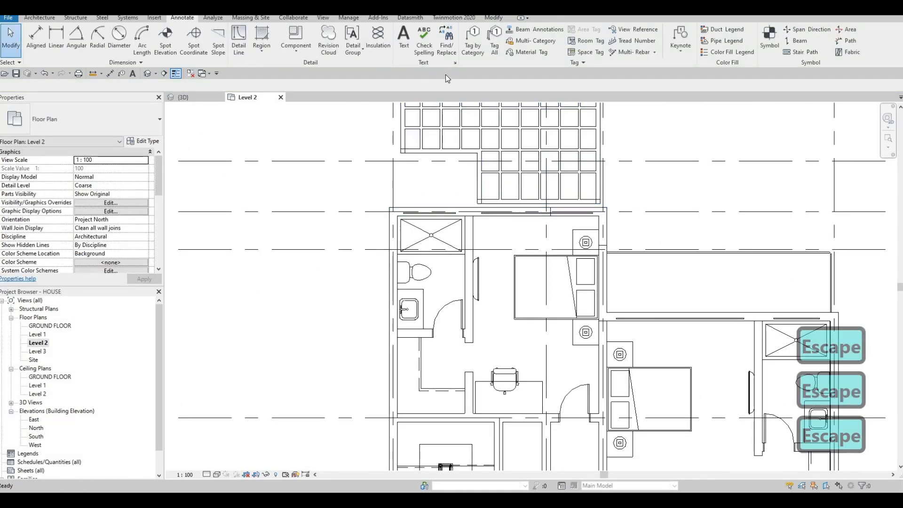
# Cut the exterior walls on grid C and along the balcony with the curtain walls of the two bedrooms and their bathrooms.
pyautogui.click(493, 18)
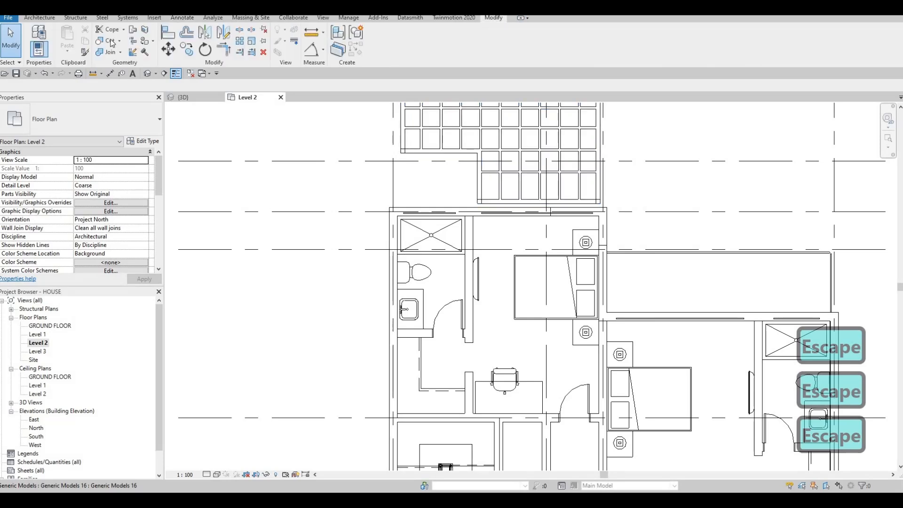
pyautogui.click(106, 41)
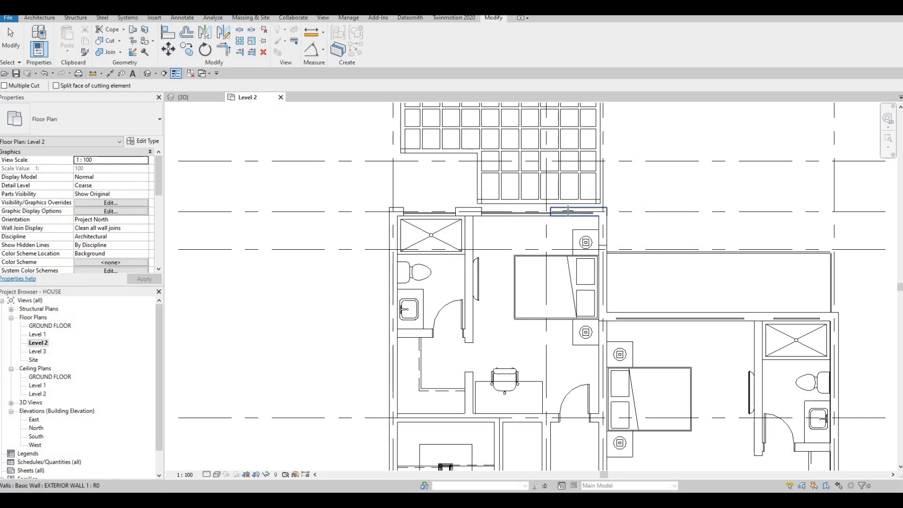
pyautogui.scroll(2, 568, 211)
pyautogui.scroll(-3, 528, 224)
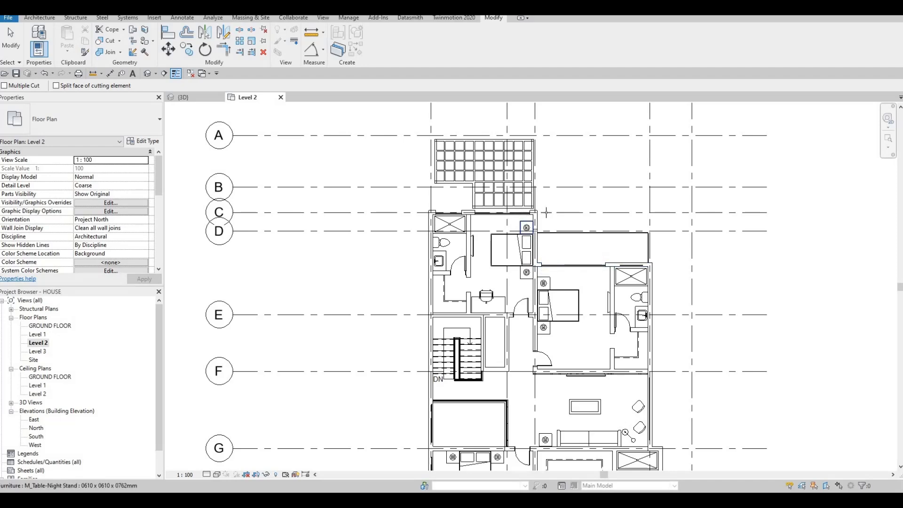
pyautogui.scroll(2, 547, 213)
pyautogui.moveTo(728, 318); pyautogui.dragTo(661, 283, button='middle')
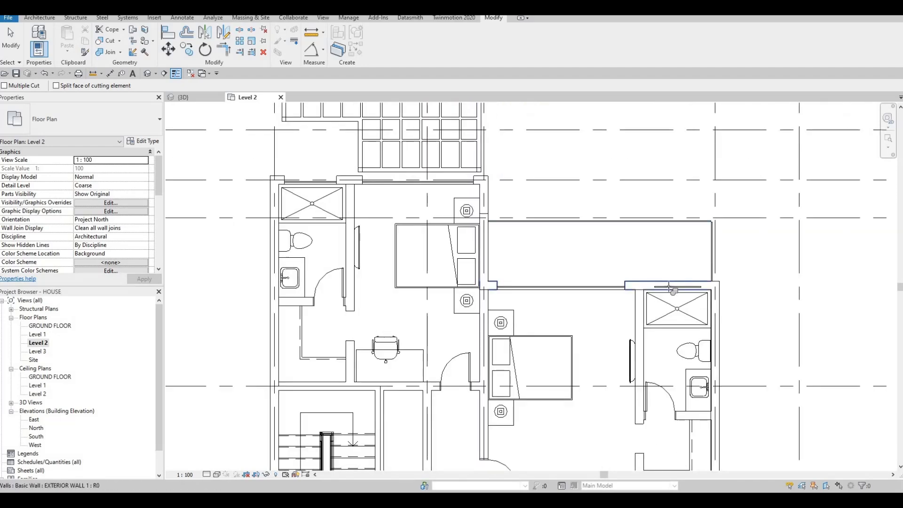
pyautogui.scroll(-2, 633, 258)
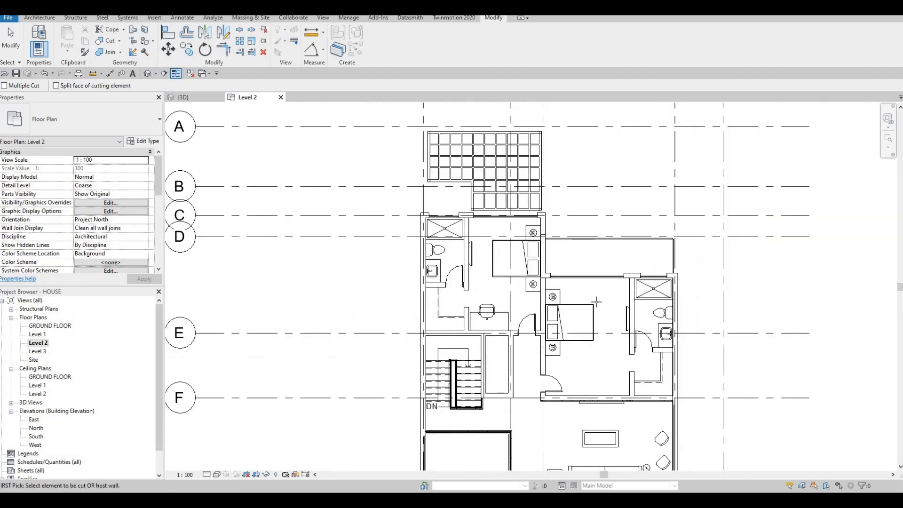
# Cut the living room's exterior wall and the exterior wall beside the floor void with their curtain walls.
pyautogui.moveTo(604, 382); pyautogui.dragTo(585, 330, button='middle')
pyautogui.moveTo(655, 314); pyautogui.dragTo(673, 291, button='middle')
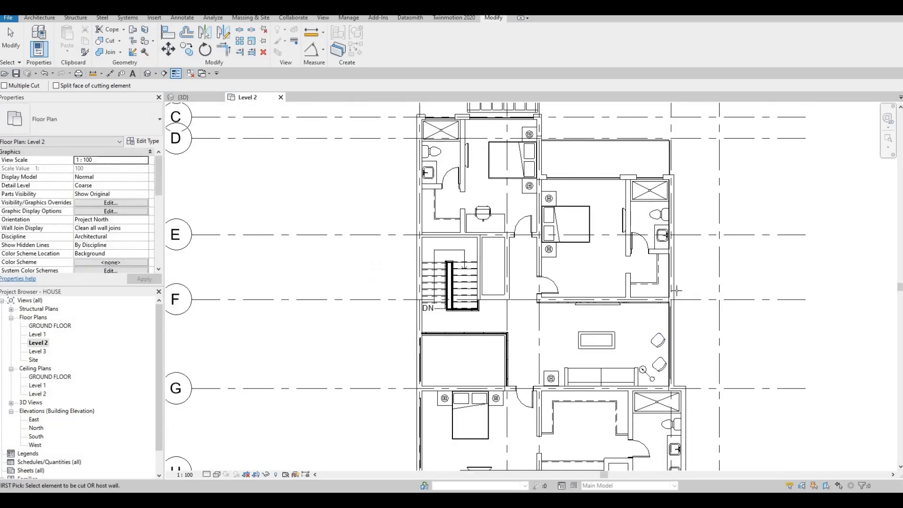
pyautogui.scroll(2, 673, 290)
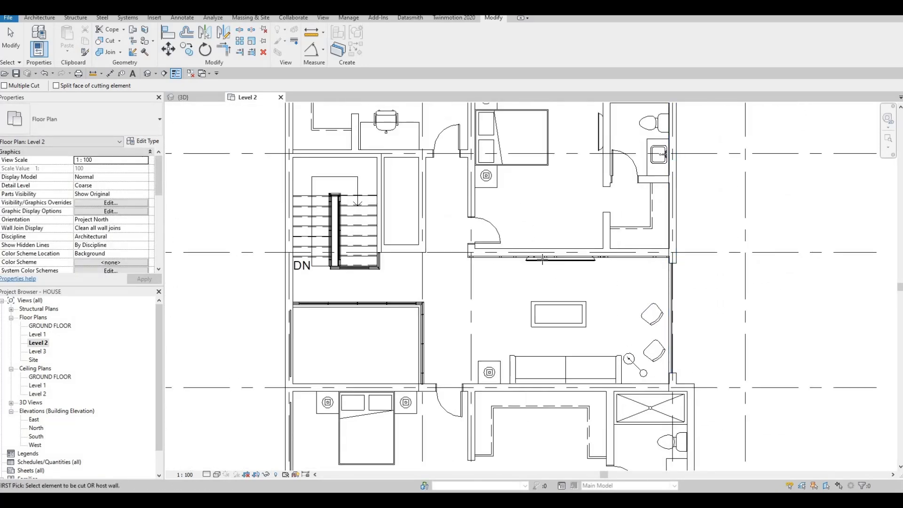
pyautogui.scroll(-2, 648, 280)
pyautogui.moveTo(450, 153); pyautogui.dragTo(468, 184, button='middle')
pyautogui.moveTo(475, 366); pyautogui.dragTo(494, 336, button='middle')
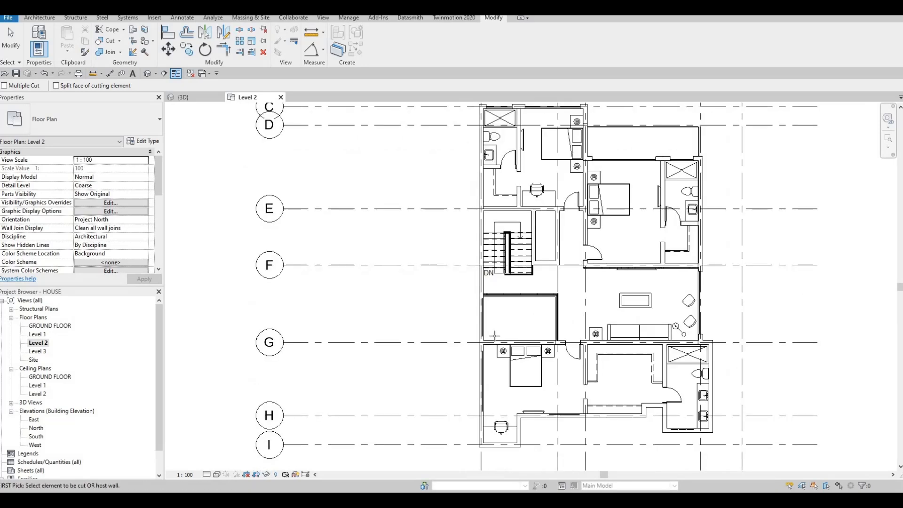
pyautogui.scroll(2, 470, 257)
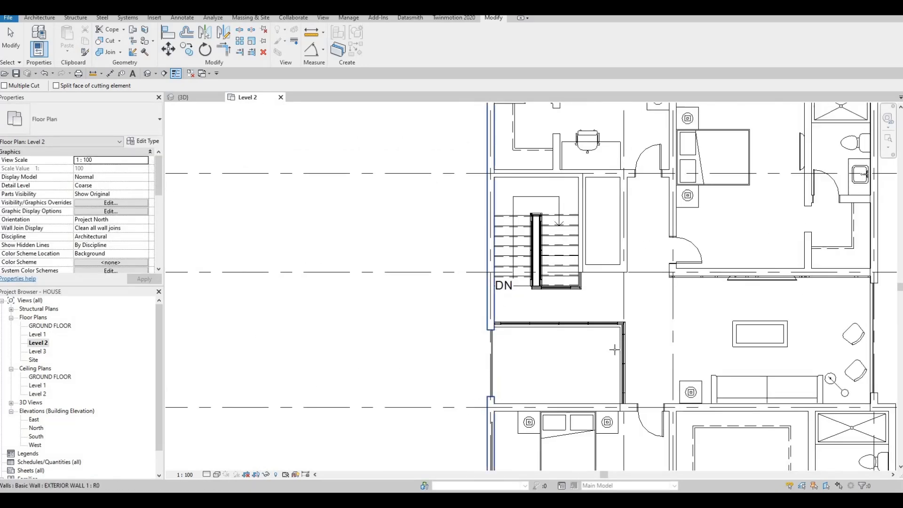
# Cut the exterior walls of the bathroom and bedroom between grids G and I with their curtain walls.
pyautogui.scroll(-4, 614, 350)
pyautogui.scroll(5, 630, 365)
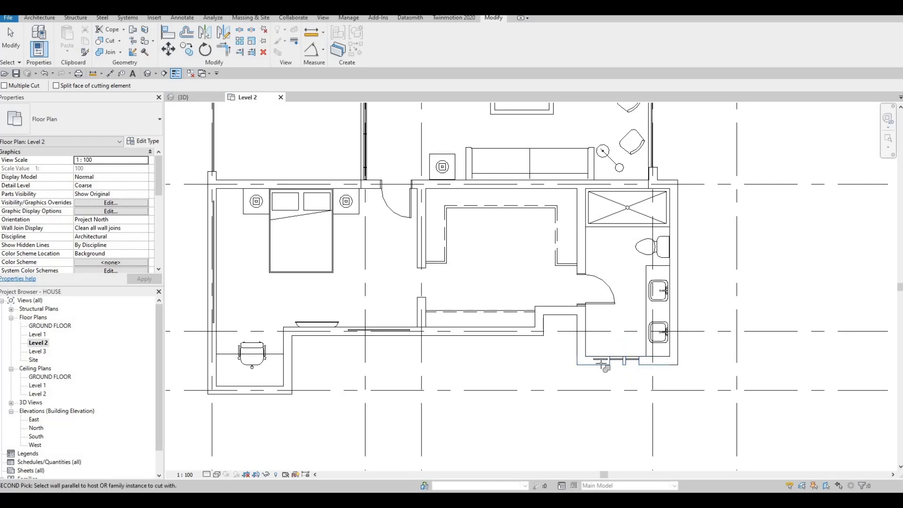
pyautogui.moveTo(386, 336); pyautogui.dragTo(538, 332, button='middle')
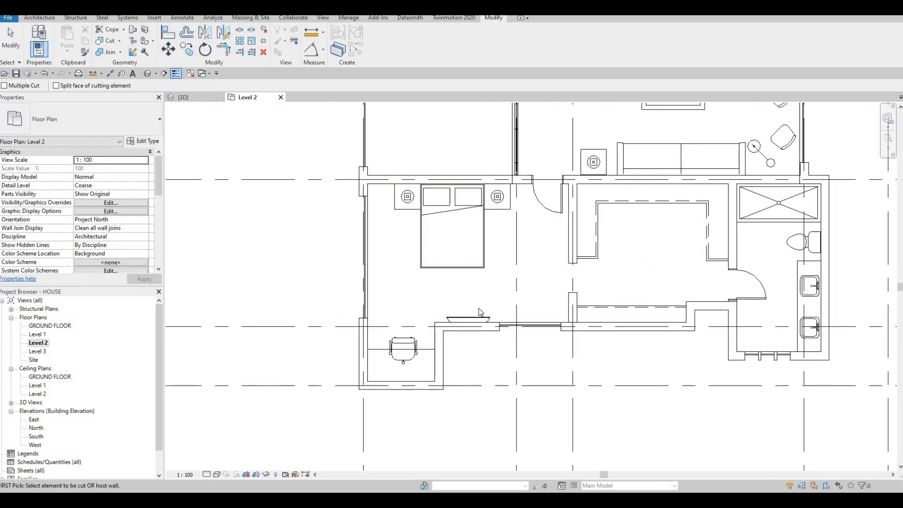
# Check the Level 2 plan from grid A to grid I for curtain walls that still need to cut their host wall.
pyautogui.scroll(-2, 400, 237)
pyautogui.moveTo(396, 179); pyautogui.dragTo(431, 249, button='middle')
pyautogui.scroll(2, 410, 226)
pyautogui.scroll(-2, 463, 188)
pyautogui.moveTo(456, 167); pyautogui.dragTo(424, 273, button='middle')
pyautogui.scroll(3, 469, 289)
pyautogui.moveTo(484, 255); pyautogui.dragTo(466, 254, button='middle')
pyautogui.scroll(-2, 469, 264)
pyautogui.scroll(-1, 469, 264)
pyautogui.scroll(-1, 444, 190)
pyautogui.scroll(2, 467, 261)
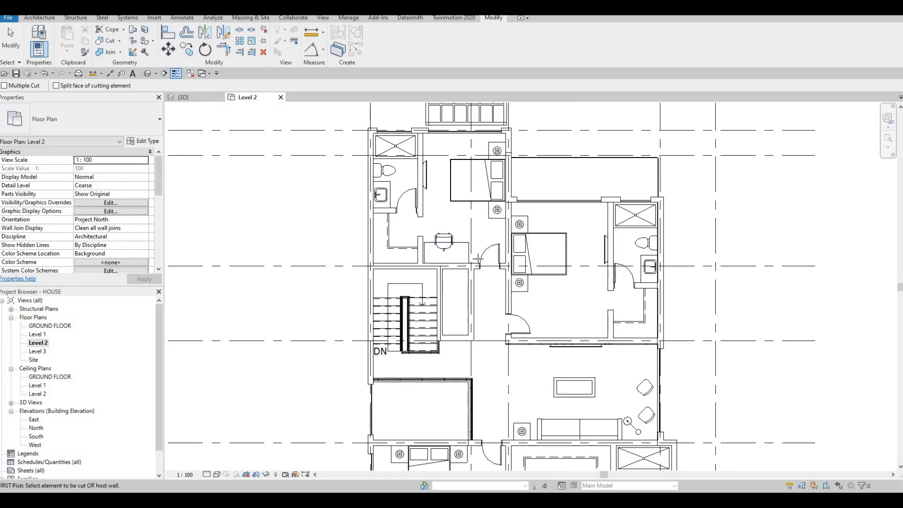
pyautogui.scroll(-2, 492, 289)
pyautogui.moveTo(248, 209); pyautogui.dragTo(243, 222, button='middle')
pyautogui.press('Escape')
pyautogui.press('Escape')
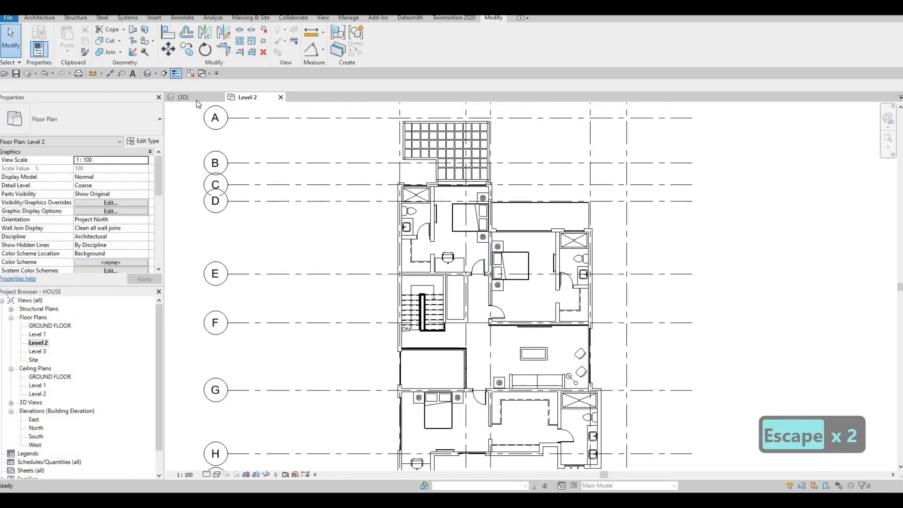
# In the 3D view, set the Base Offset of the front bedroom curtain wall and the three narrow bathroom curtain walls to 0.
pyautogui.click(183, 97)
pyautogui.keyDown('shift'); pyautogui.moveTo(455, 259); pyautogui.dragTo(620, 324, button='middle'); pyautogui.keyUp('shift')
pyautogui.click(619, 325)
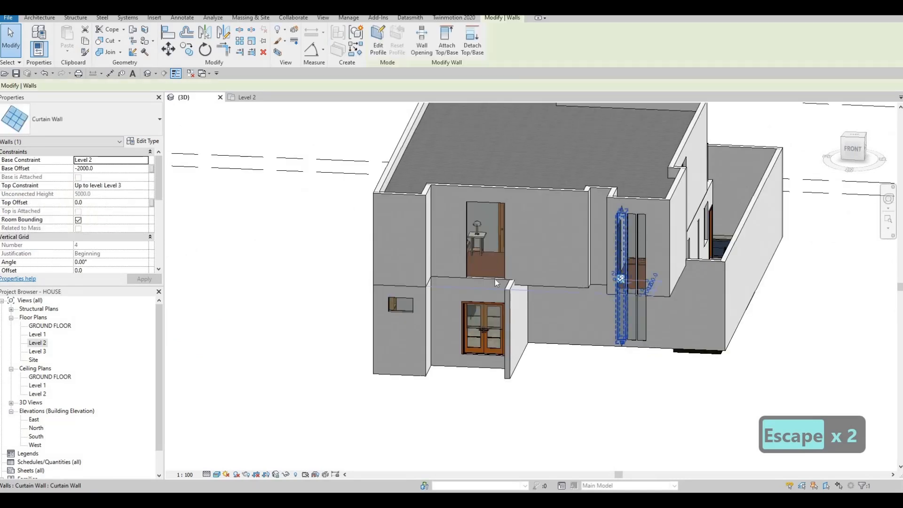
pyautogui.click(486, 260)
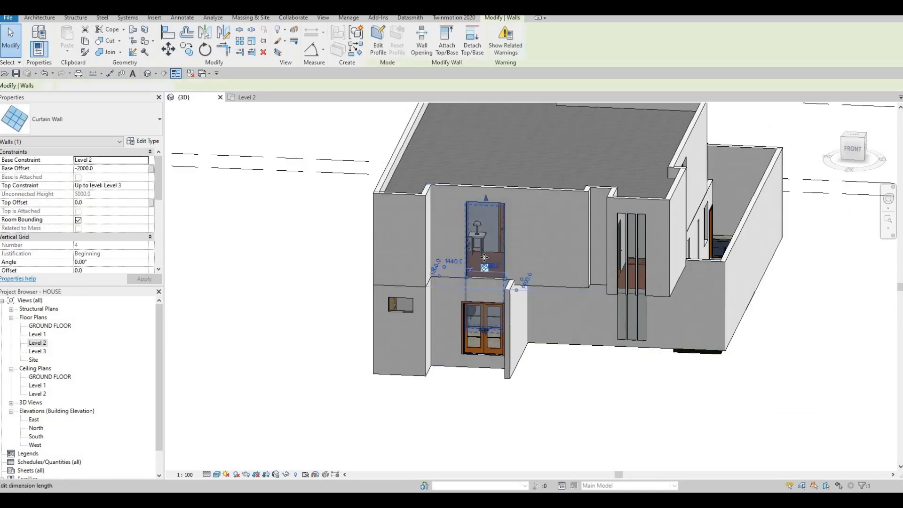
pyautogui.keyDown('ctrl'); pyautogui.click(627, 315); pyautogui.keyUp('ctrl')
pyautogui.keyDown('ctrl'); pyautogui.click(633, 314); pyautogui.keyUp('ctrl')
pyautogui.keyDown('ctrl'); pyautogui.click(645, 315); pyautogui.keyUp('ctrl')
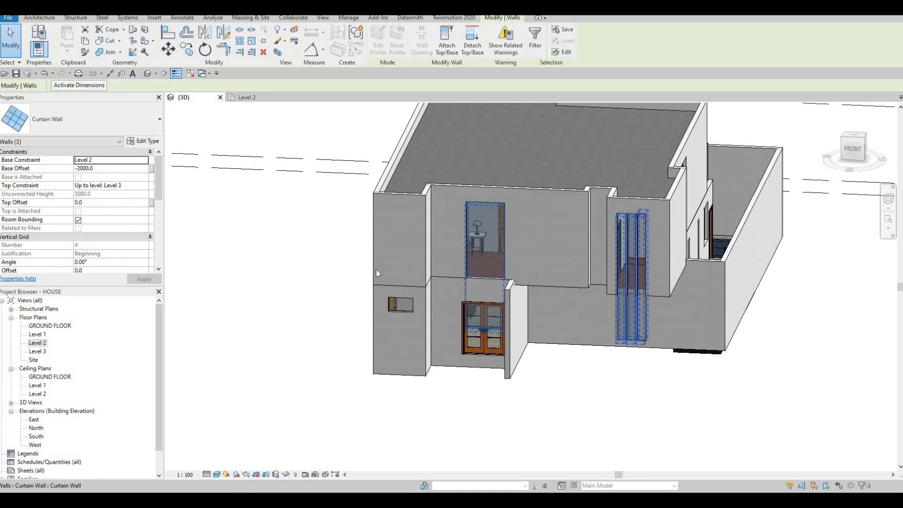
pyautogui.click(115, 169)
pyautogui.write('0')
pyautogui.press('Return')
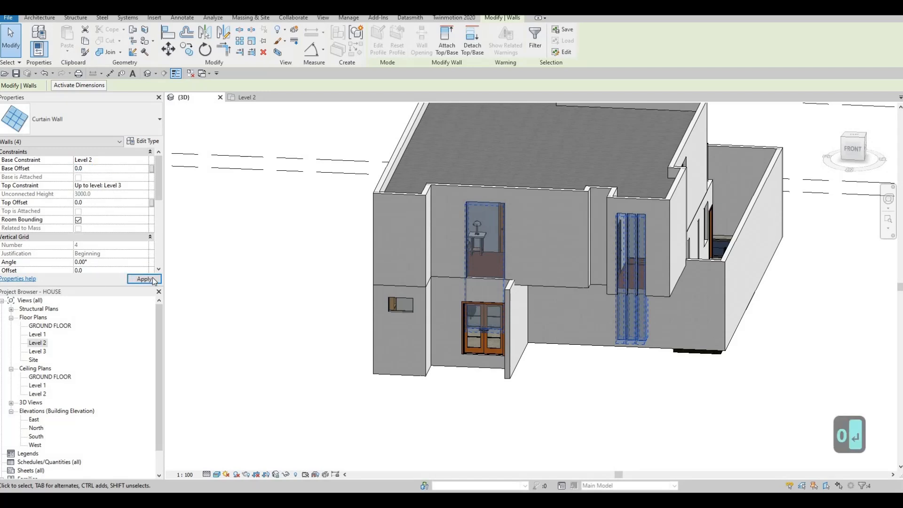
pyautogui.scroll(1, 452, 333)
pyautogui.scroll(-2, 471, 331)
pyautogui.scroll(-3, 514, 356)
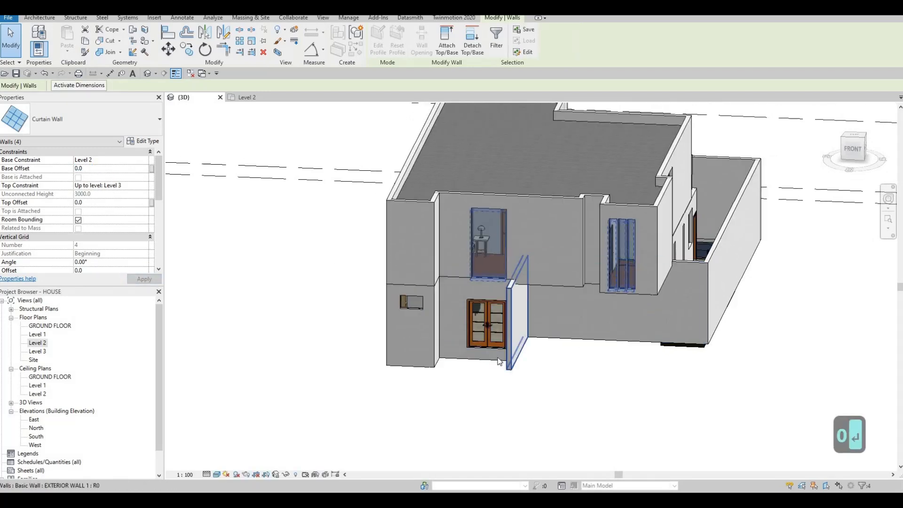
# Set the Base Offset to 0 for the remaining Level 2 curtain walls on the side and rear facades.
pyautogui.keyDown('shift'); pyautogui.moveTo(616, 357); pyautogui.dragTo(450, 288, button='middle'); pyautogui.keyUp('shift')
pyautogui.click(448, 286)
pyautogui.press('Escape')
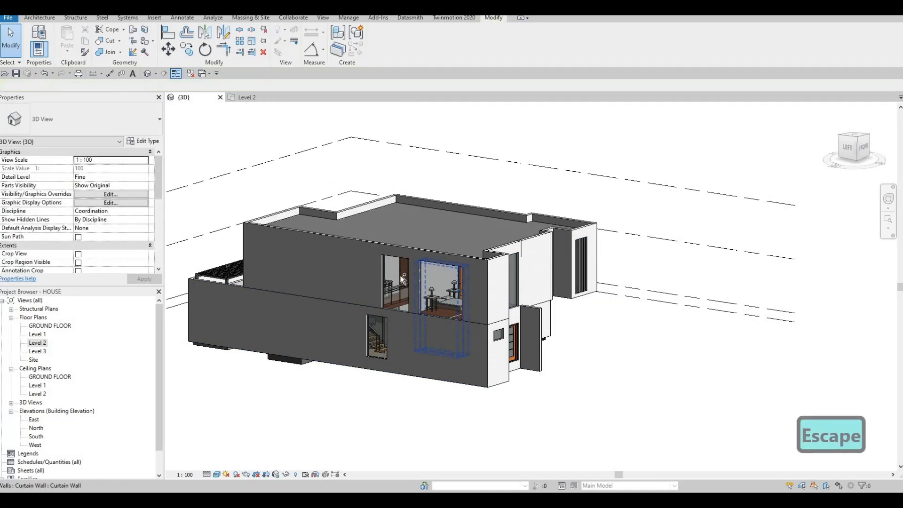
pyautogui.click(402, 277)
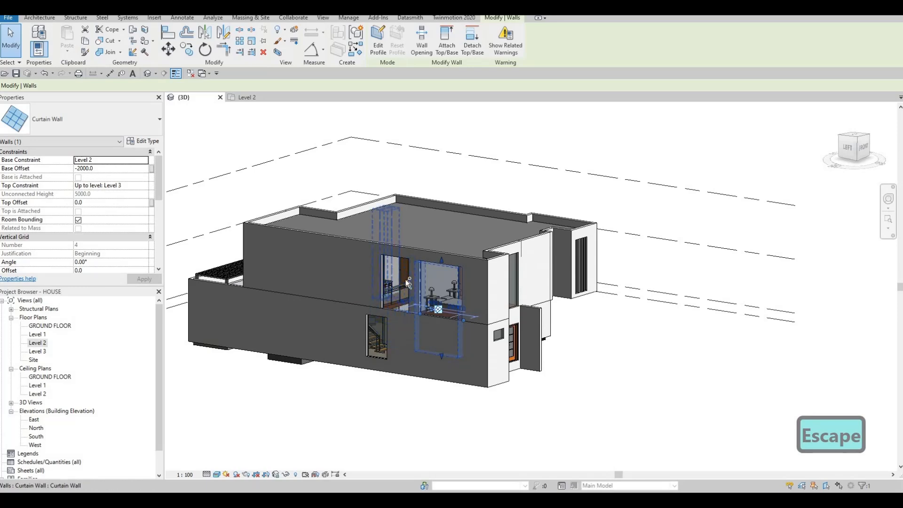
pyautogui.keyDown('ctrl'); pyautogui.click(382, 307); pyautogui.keyUp('ctrl')
pyautogui.moveTo(461, 331); pyautogui.dragTo(645, 294, button='middle')
pyautogui.scroll(-1, 645, 302)
pyautogui.keyDown('shift'); pyautogui.moveTo(645, 347); pyautogui.dragTo(470, 291, button='middle'); pyautogui.keyUp('shift')
pyautogui.keyDown('ctrl'); pyautogui.click(447, 279); pyautogui.keyUp('ctrl')
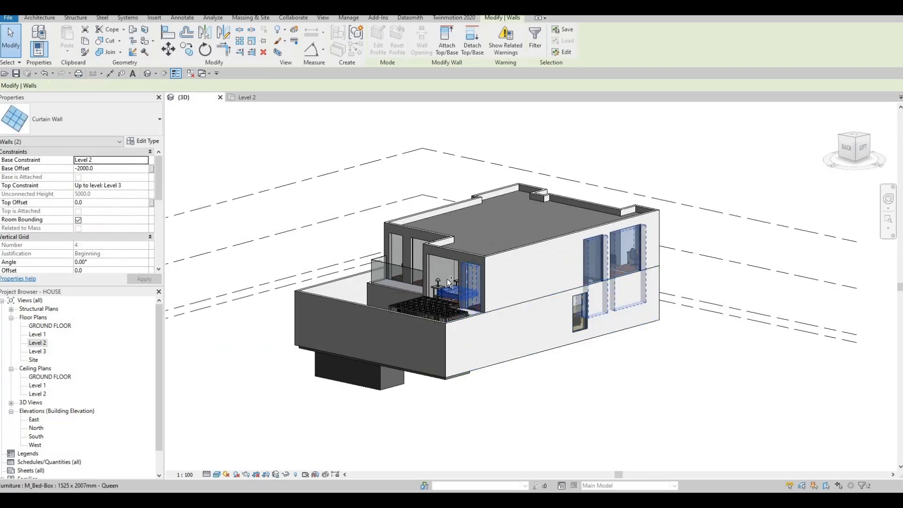
pyautogui.keyDown('ctrl'); pyautogui.click(410, 258); pyautogui.keyUp('ctrl')
pyautogui.keyDown('shift'); pyautogui.moveTo(410, 258); pyautogui.dragTo(513, 282, button='middle'); pyautogui.keyUp('shift')
pyautogui.keyDown('ctrl'); pyautogui.click(480, 285); pyautogui.keyUp('ctrl')
pyautogui.keyDown('ctrl'); pyautogui.click(395, 272); pyautogui.keyUp('ctrl')
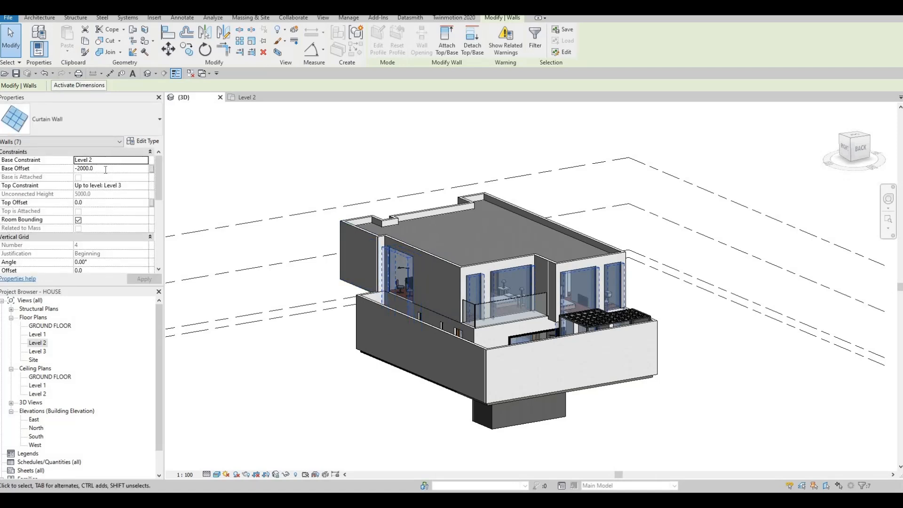
pyautogui.write('0')
pyautogui.press('Return')
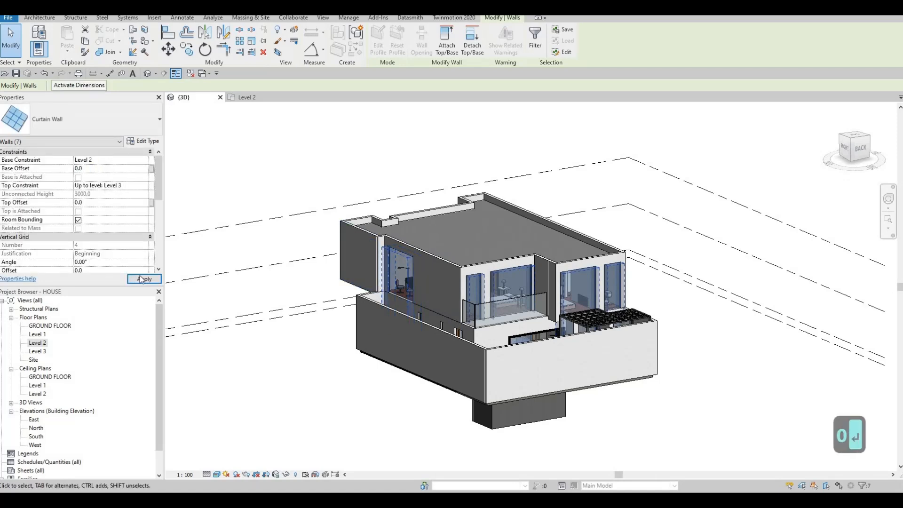
pyautogui.click(145, 279)
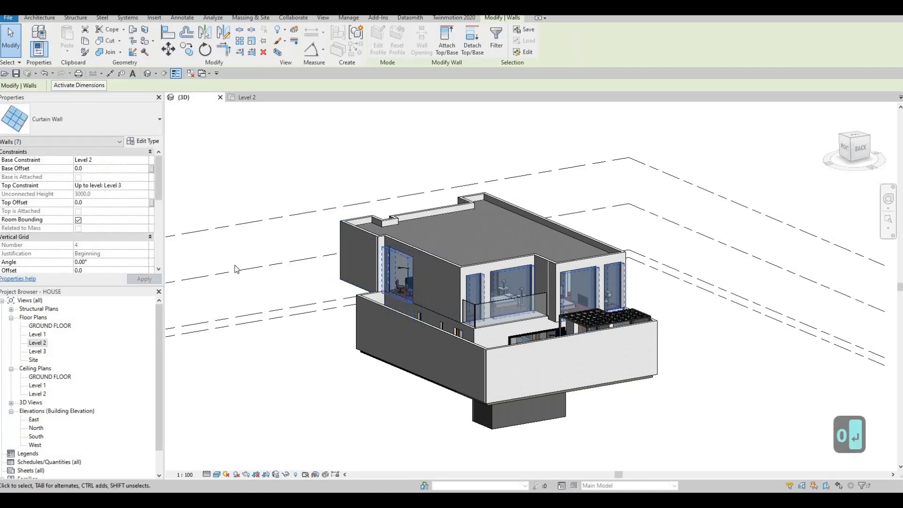
# Exclude the balcony bedroom's large curtain wall from the selection and set the Base Offset of the others to 500.
pyautogui.keyDown('shift'); pyautogui.moveTo(421, 323); pyautogui.dragTo(480, 325, button='middle'); pyautogui.keyUp('shift')
pyautogui.scroll(2, 378, 294)
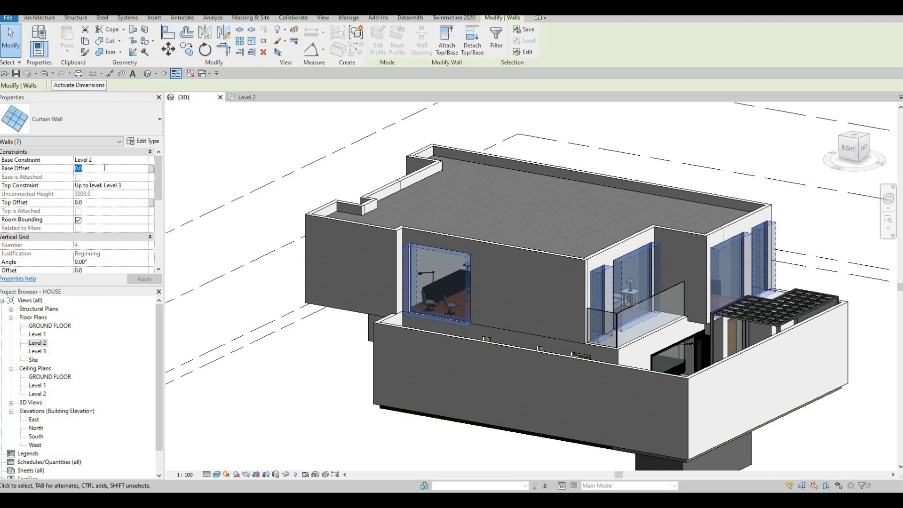
pyautogui.keyDown('shift'); pyautogui.click(626, 266); pyautogui.keyUp('shift')
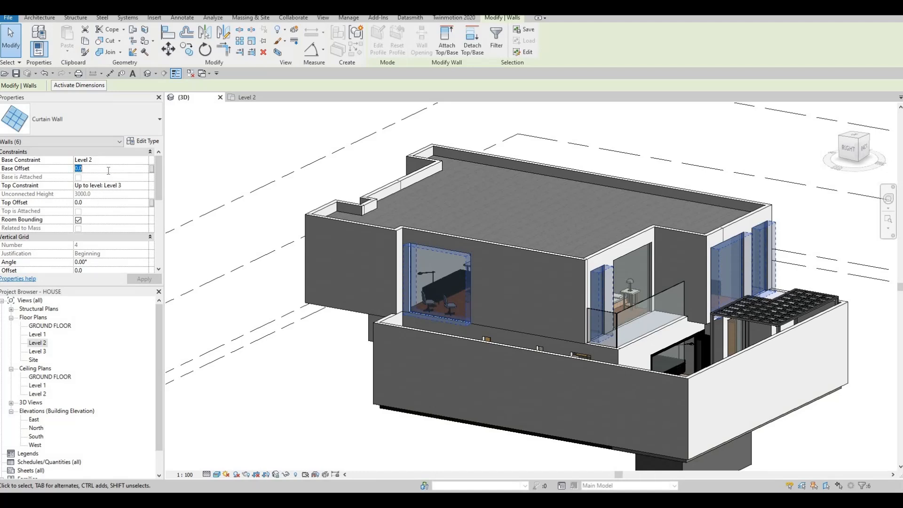
pyautogui.write('00')
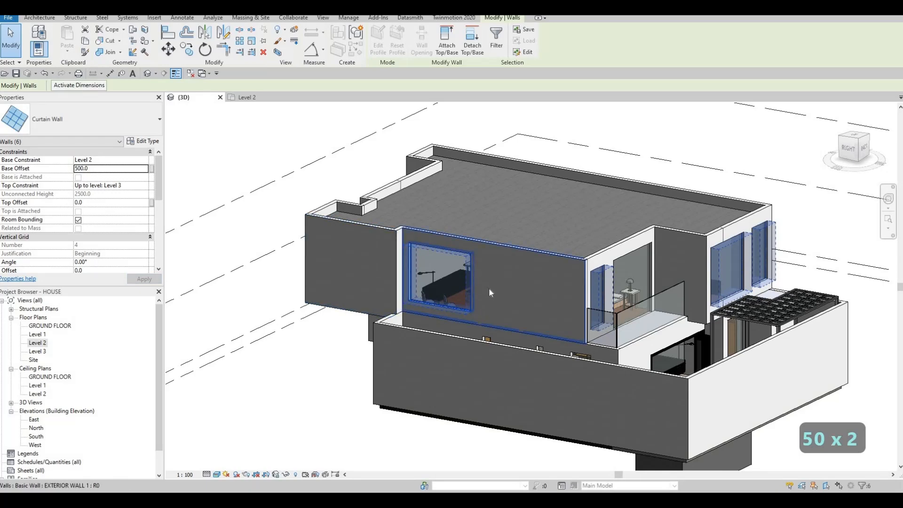
pyautogui.keyDown('shift'); pyautogui.moveTo(459, 301); pyautogui.dragTo(595, 332, button='middle'); pyautogui.keyUp('shift')
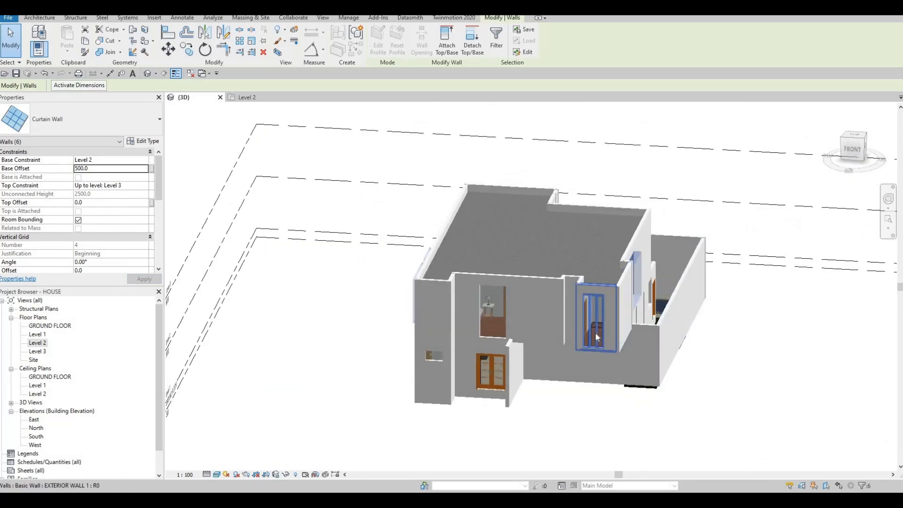
pyautogui.scroll(4, 597, 332)
pyautogui.press('Escape')
pyautogui.click(587, 323)
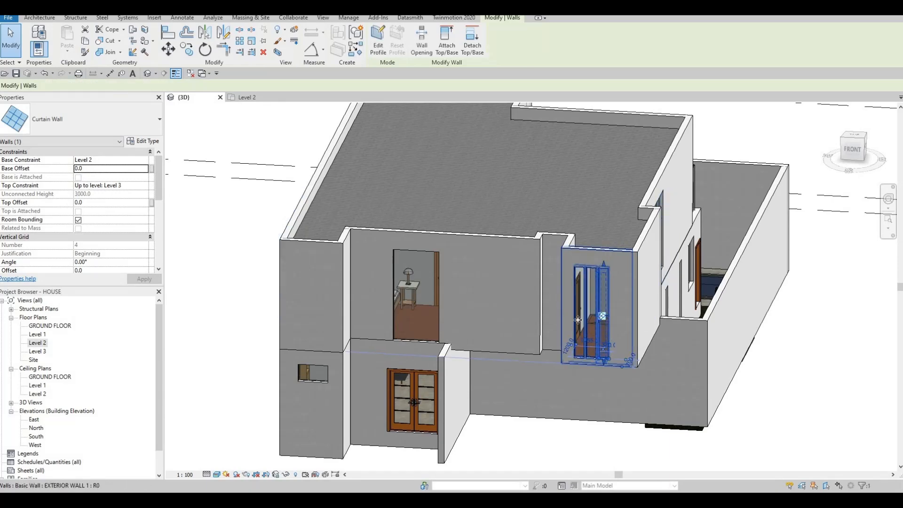
pyautogui.keyDown('ctrl'); pyautogui.click(579, 320); pyautogui.keyUp('ctrl')
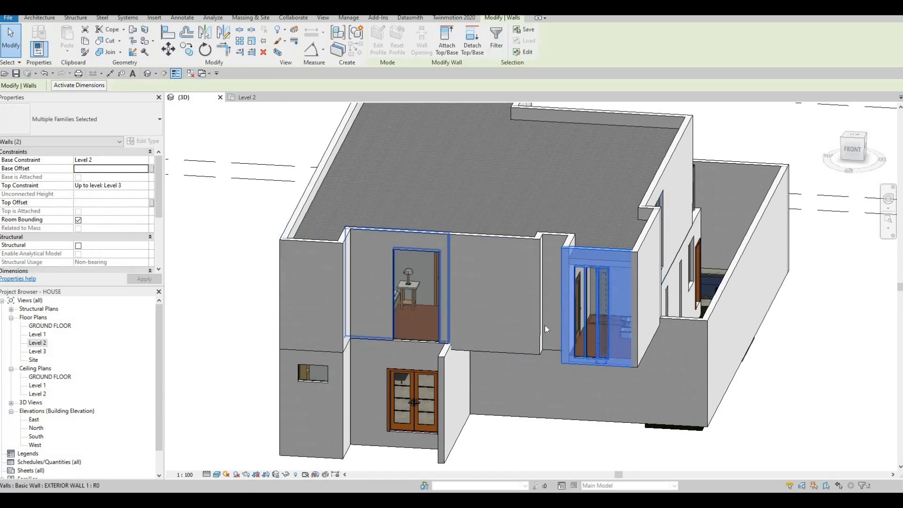
pyautogui.scroll(3, 586, 345)
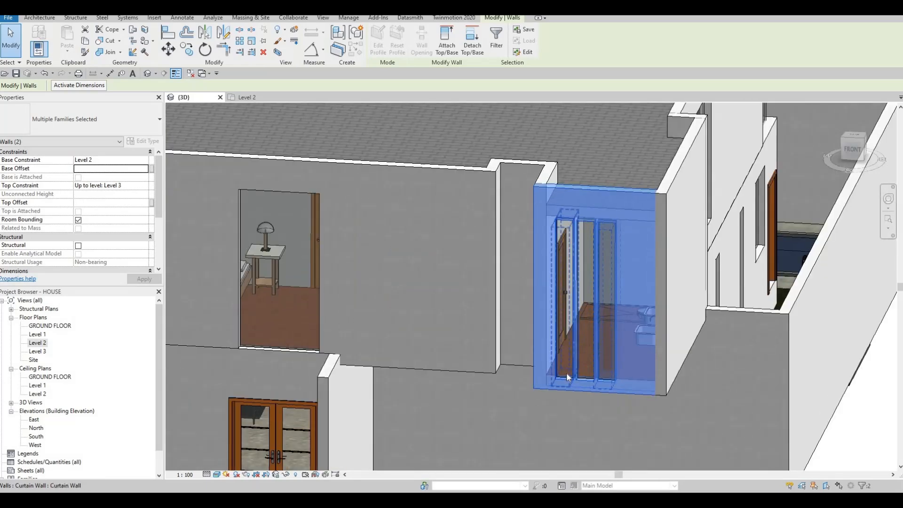
pyautogui.press('Escape')
pyautogui.press('Escape')
# Align the base of the first narrow bathroom curtain wall with the bottom edge of the living room's curtain wall.
pyautogui.click(571, 359)
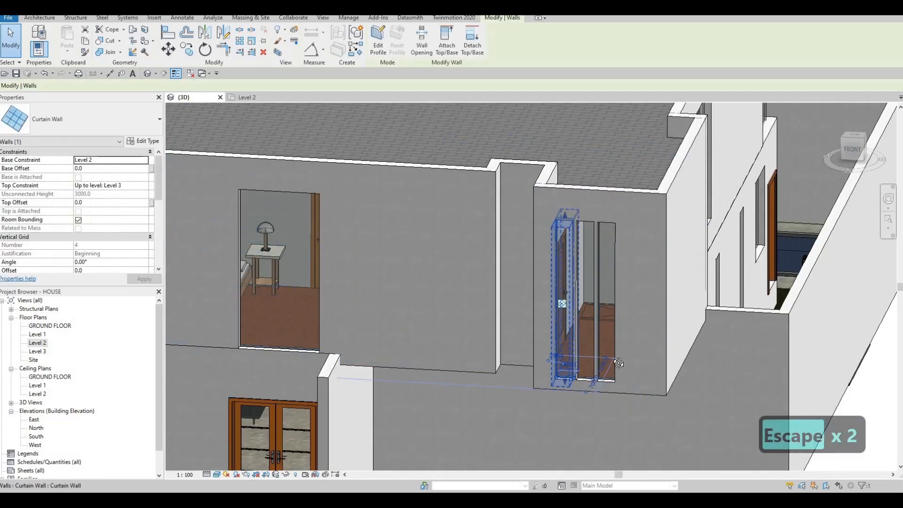
pyautogui.scroll(-3, 571, 359)
pyautogui.keyDown('shift'); pyautogui.moveTo(571, 359); pyautogui.dragTo(611, 369, button='middle'); pyautogui.keyUp('shift')
pyautogui.press('a')
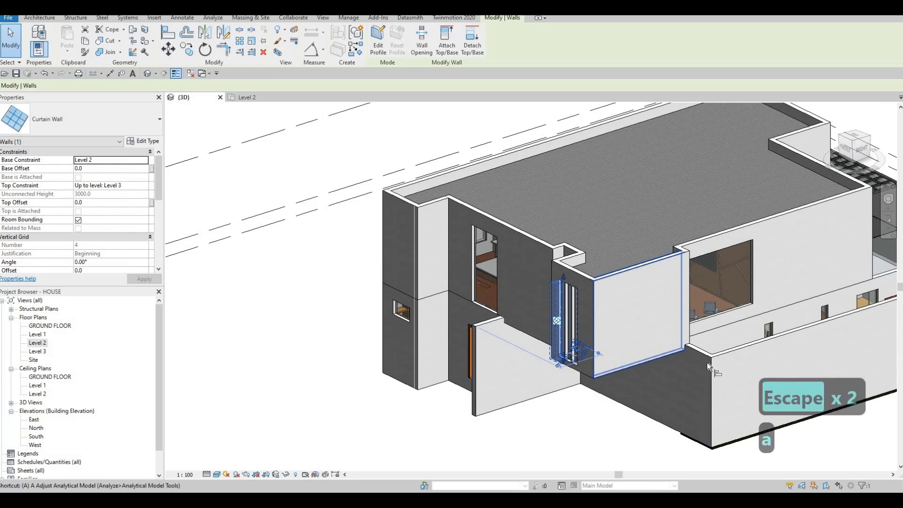
pyautogui.press('l')
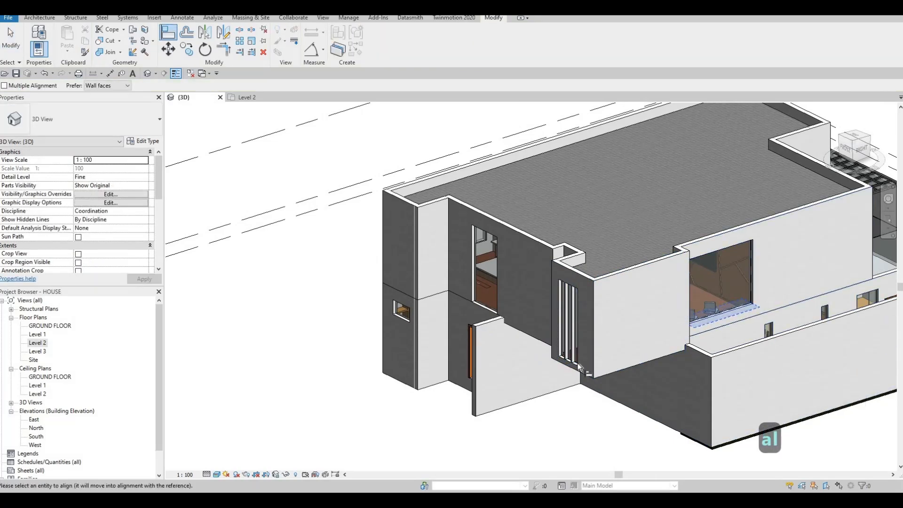
pyautogui.click(565, 360)
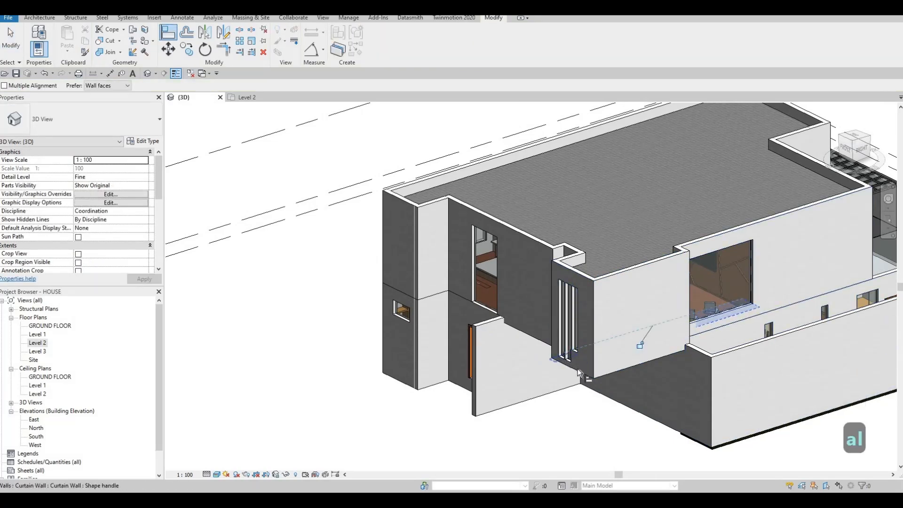
# Align the bases of the other two narrow bathroom curtain walls with the first one.
pyautogui.scroll(3, 577, 368)
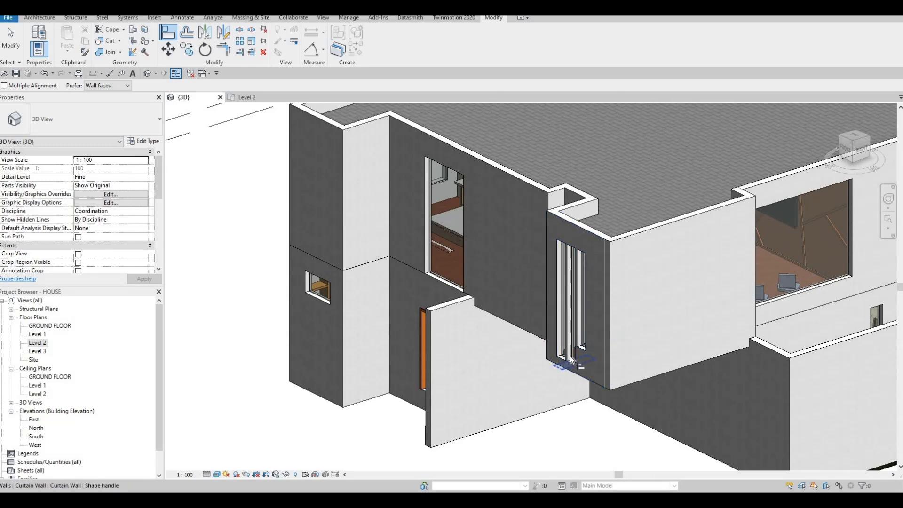
pyautogui.press('Escape')
pyautogui.press('Escape')
pyautogui.press('a')
pyautogui.press('l')
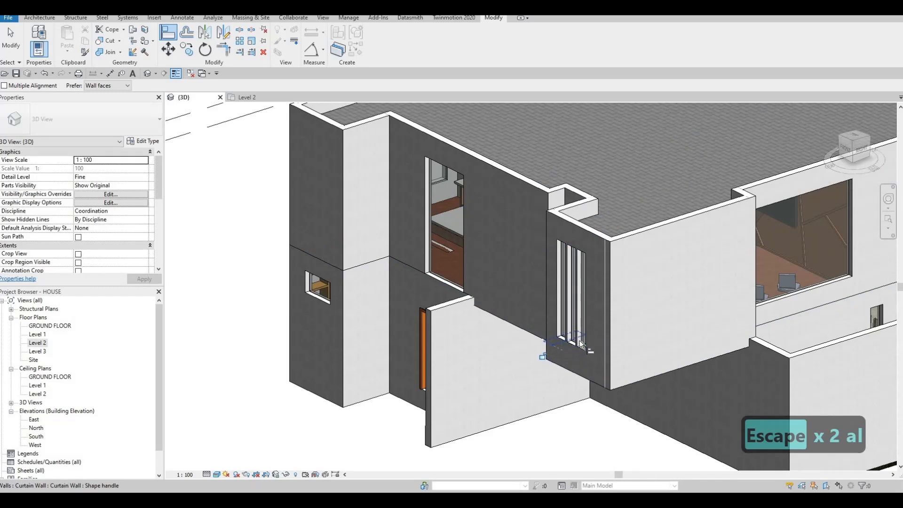
pyautogui.press('Escape')
pyautogui.press('Escape')
# Raise the base of the rear bedroom's curtain wall above the pergola to a Base Offset of about 1087.
pyautogui.scroll(-4, 542, 329)
pyautogui.keyDown('shift'); pyautogui.moveTo(495, 292); pyautogui.dragTo(395, 287, button='middle'); pyautogui.keyUp('shift')
pyautogui.moveTo(556, 323); pyautogui.dragTo(456, 259, button='middle')
pyautogui.scroll(-1, 457, 259)
pyautogui.keyDown('shift'); pyautogui.moveTo(677, 315); pyautogui.dragTo(506, 329, button='middle'); pyautogui.keyUp('shift')
pyautogui.scroll(2, 505, 330)
pyautogui.scroll(3, 679, 366)
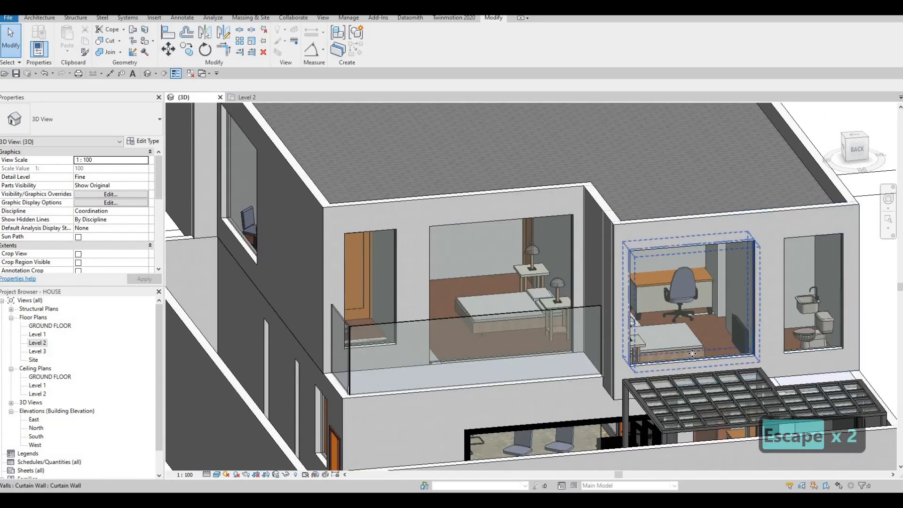
pyautogui.click(690, 359)
pyautogui.press('Escape')
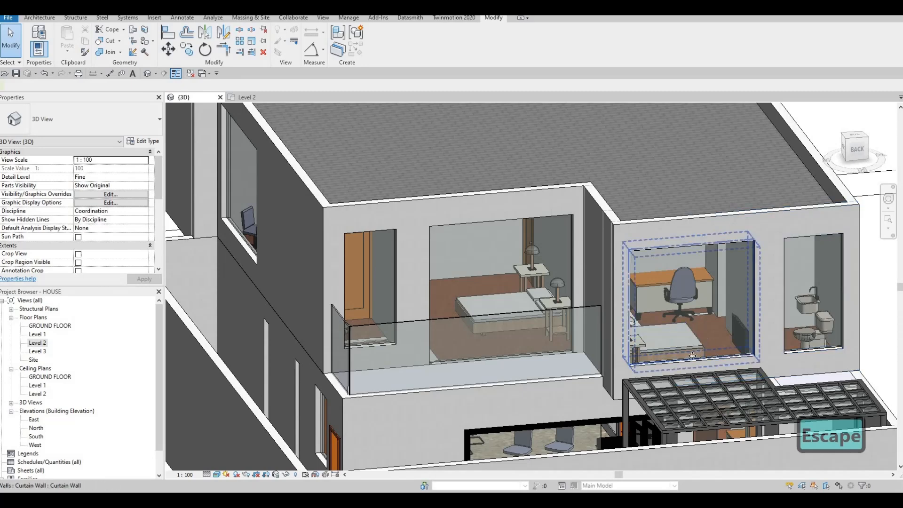
pyautogui.click(695, 330)
pyautogui.moveTo(695, 331); pyautogui.dragTo(670, 332)
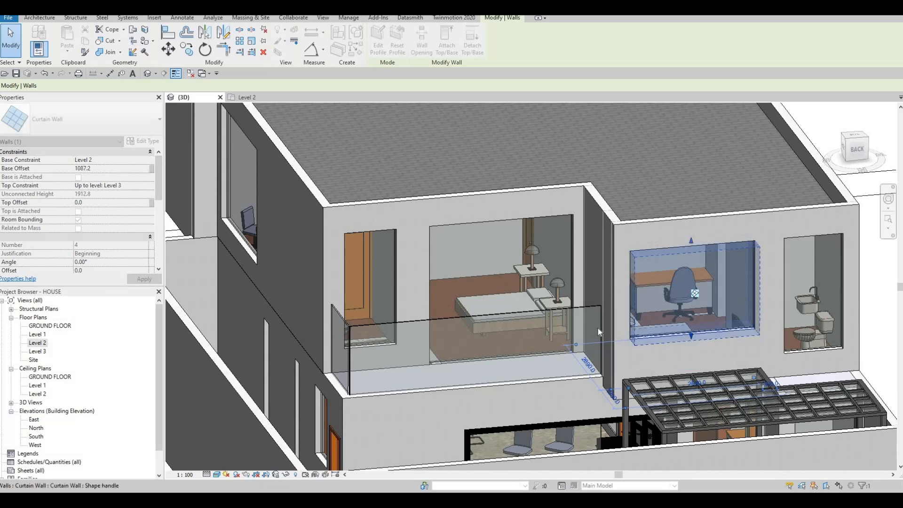
# Raise the base of the rear bathroom's curtain wall so that only a short, high window is left.
pyautogui.moveTo(559, 328); pyautogui.dragTo(623, 325, button='middle')
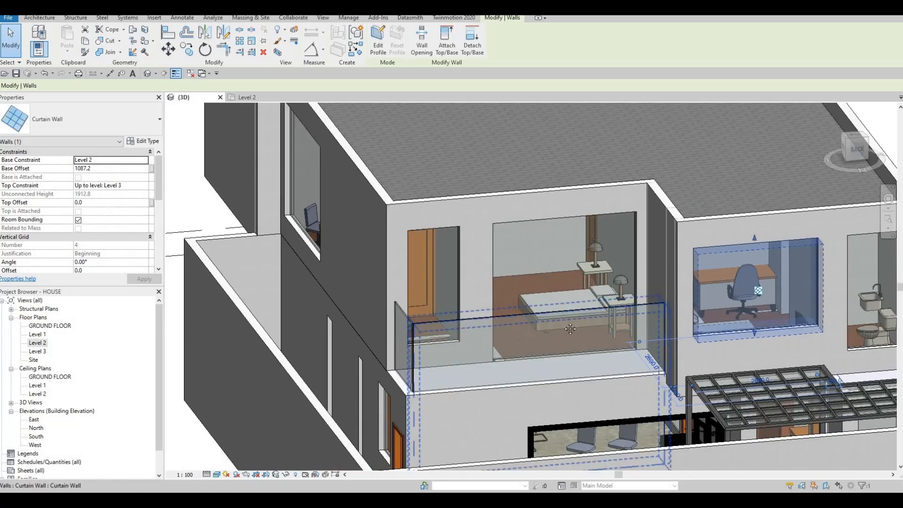
pyautogui.moveTo(872, 353); pyautogui.dragTo(747, 329, button='middle')
pyautogui.press('Escape')
pyautogui.click(747, 328)
pyautogui.press('Escape')
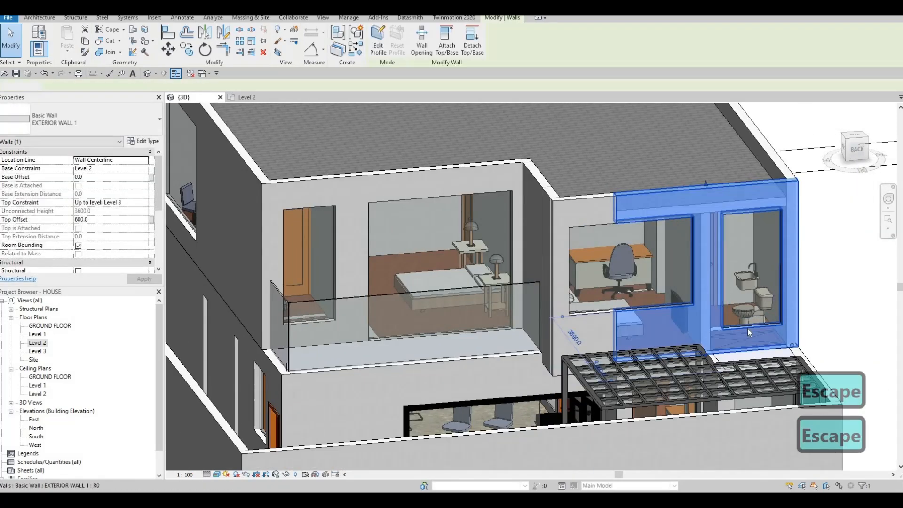
pyautogui.click(749, 325)
pyautogui.press('Escape')
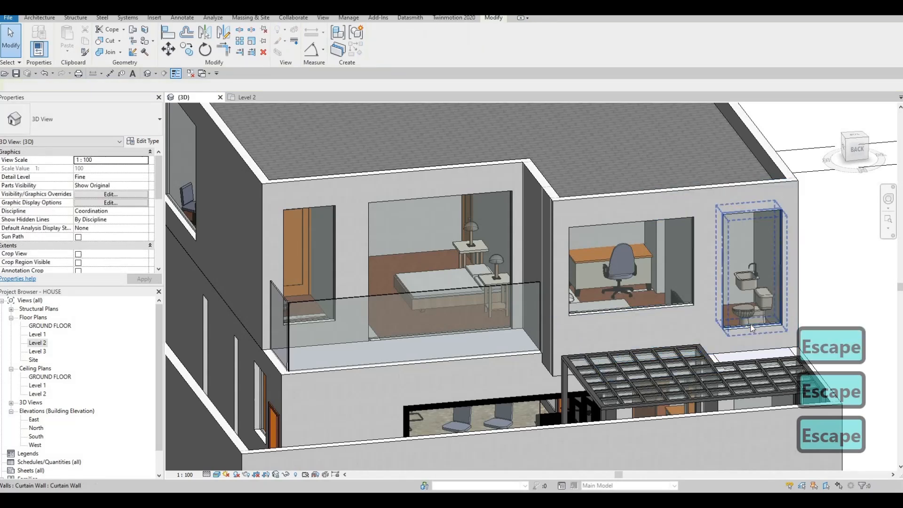
pyautogui.click(752, 315)
pyautogui.moveTo(755, 273); pyautogui.dragTo(761, 246)
pyautogui.press('Escape')
pyautogui.press('Escape')
pyautogui.press('Escape')
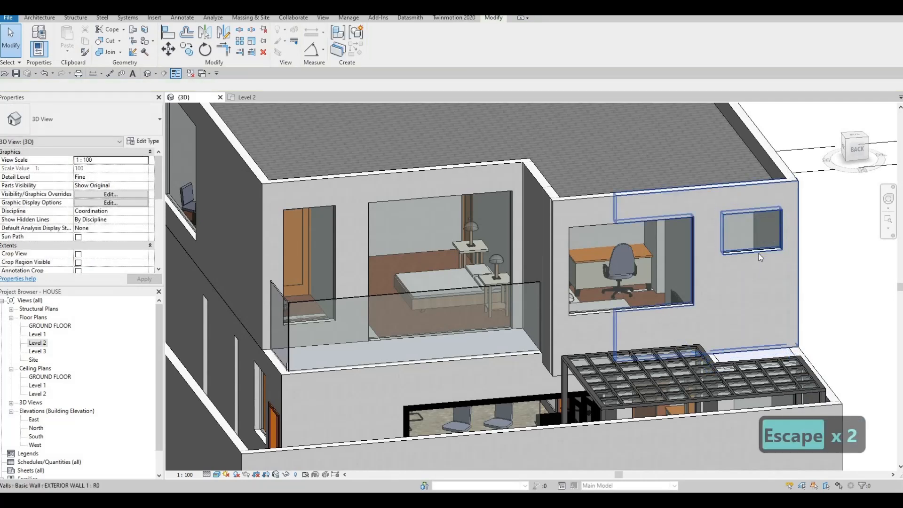
# Fine-tune the base of the rear bathroom's curtain wall to a Base Offset of about 2273.
pyautogui.click(749, 251)
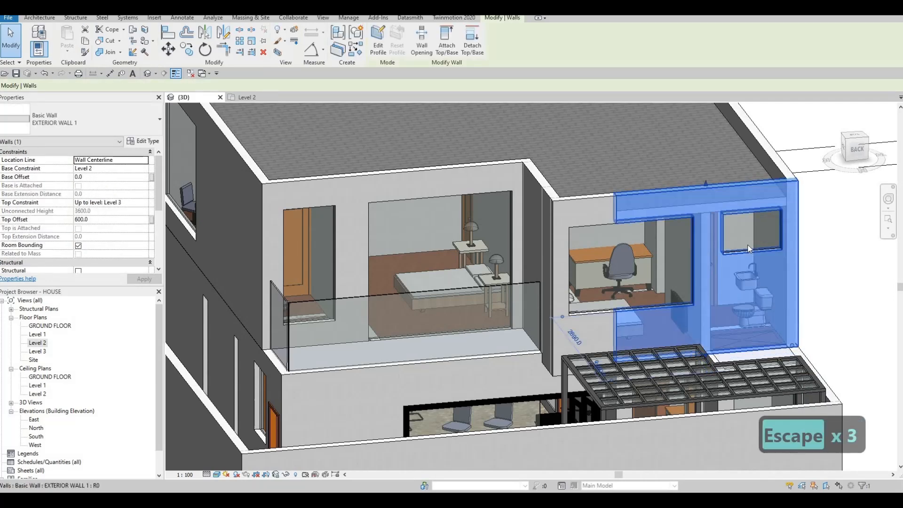
pyautogui.press('Escape')
pyautogui.click(750, 250)
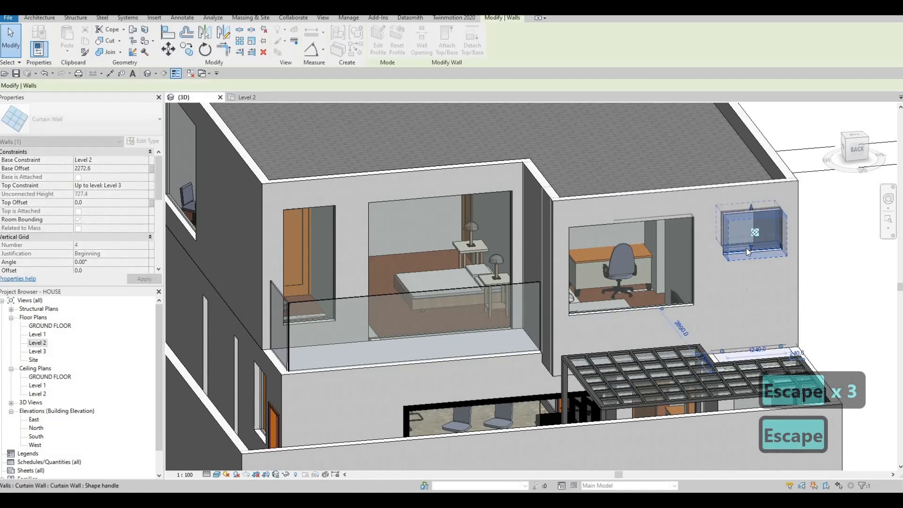
pyautogui.press('Escape')
pyautogui.press('Escape')
# Align the base of the narrower rear curtain wall beside the balcony bedroom's large one with the rear bathroom curtain wall's base.
pyautogui.press('a')
pyautogui.press('l')
pyautogui.click(317, 321)
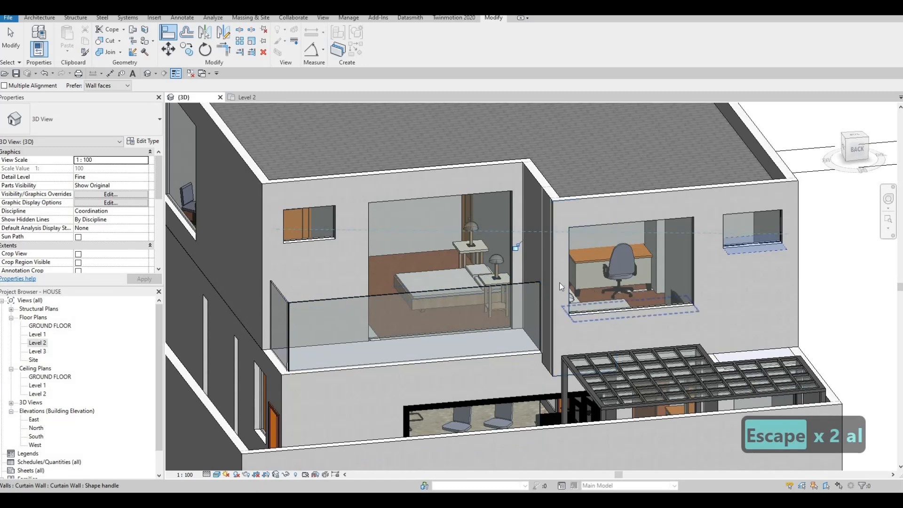
pyautogui.press('Escape')
pyautogui.press('Escape')
# Lower the top of the balcony bedroom's large curtain wall slightly below its original height.
pyautogui.keyDown('shift'); pyautogui.moveTo(565, 282); pyautogui.dragTo(543, 161, button='middle'); pyautogui.keyUp('shift')
pyautogui.press('Escape')
pyautogui.press('Escape')
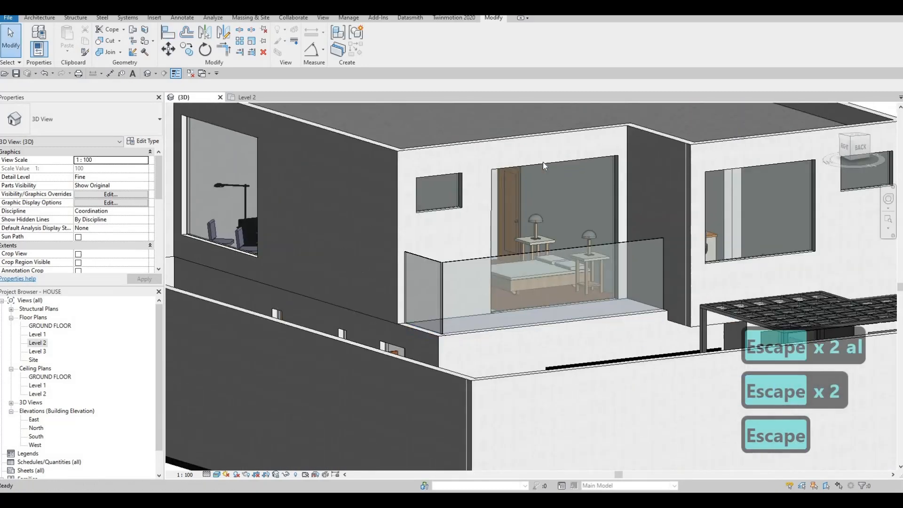
pyautogui.click(550, 160)
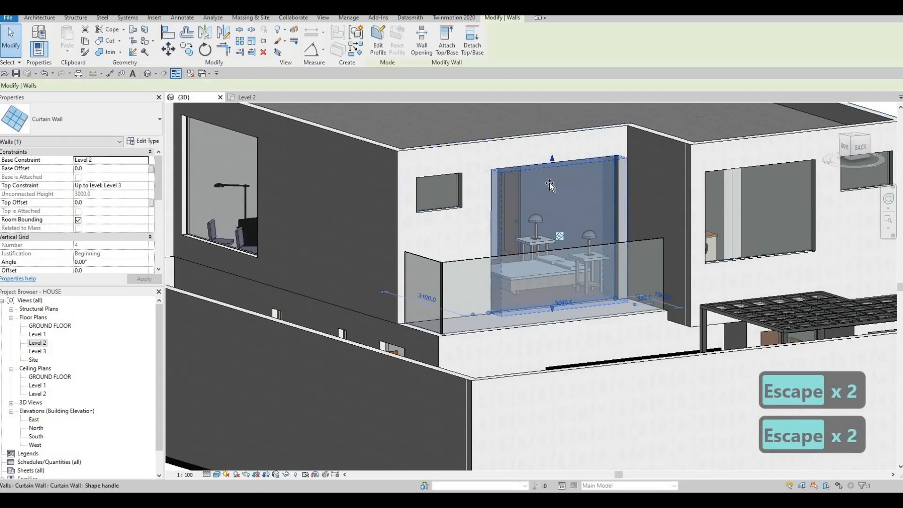
pyautogui.press('Escape')
pyautogui.press('Escape')
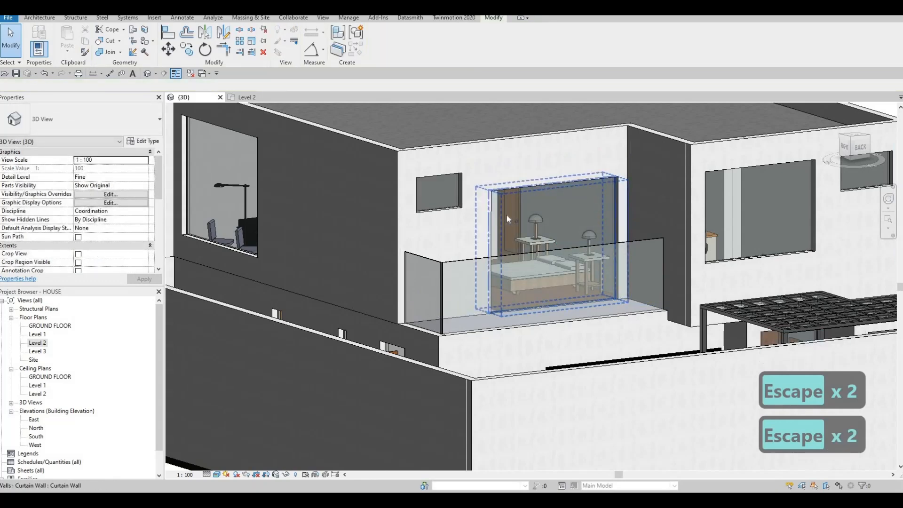
# Align the tops of the other three rear Level 2 curtain walls with the top of the balcony bedroom's large curtain wall.
pyautogui.press('a')
pyautogui.press('l')
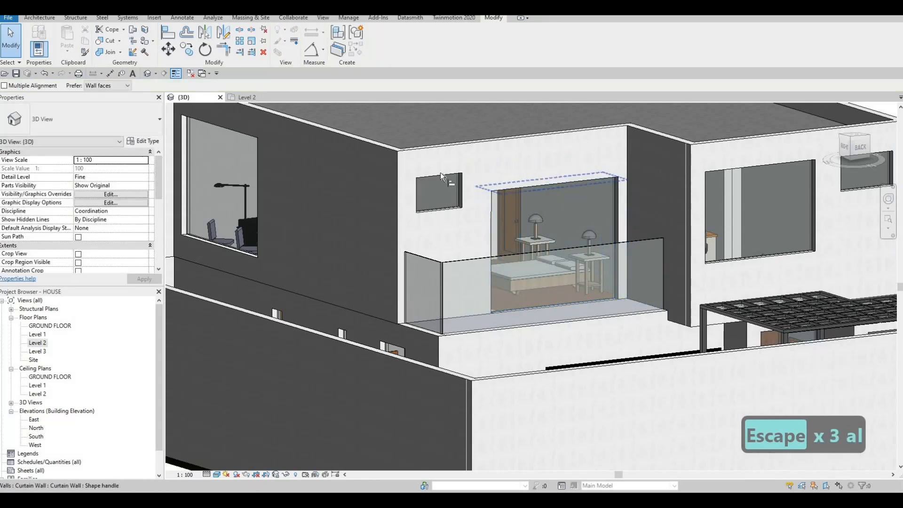
pyautogui.click(442, 175)
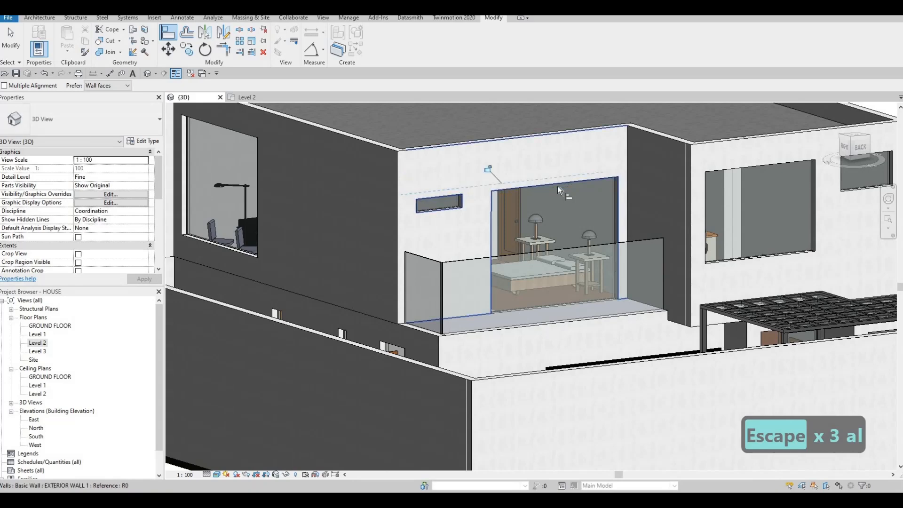
pyautogui.click(751, 185)
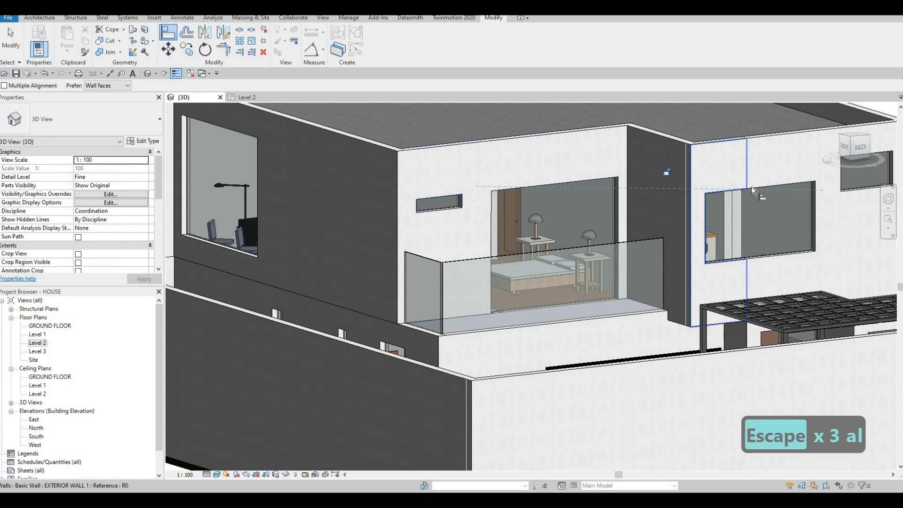
pyautogui.moveTo(710, 210); pyautogui.dragTo(698, 224, button='middle')
pyautogui.click(779, 168)
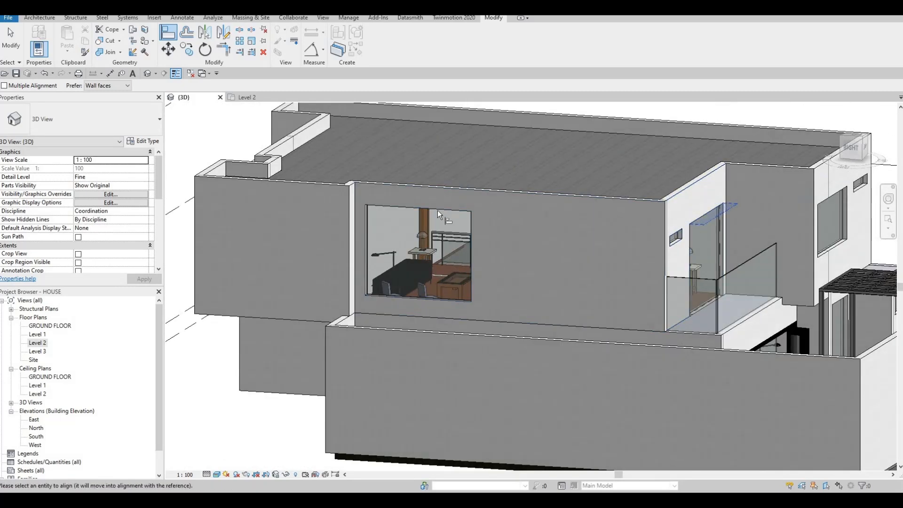
# Align the tops of the living room's curtain wall and the three narrow bathroom curtain walls with the same lowered top.
pyautogui.keyDown('shift'); pyautogui.moveTo(434, 214); pyautogui.dragTo(496, 240, button='middle'); pyautogui.keyUp('shift')
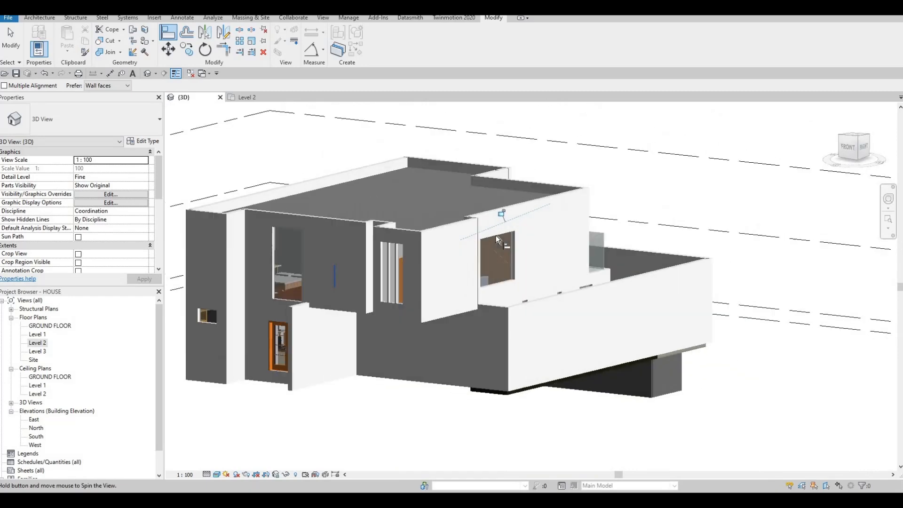
pyautogui.scroll(5, 421, 230)
pyautogui.click(422, 228)
pyautogui.click(400, 227)
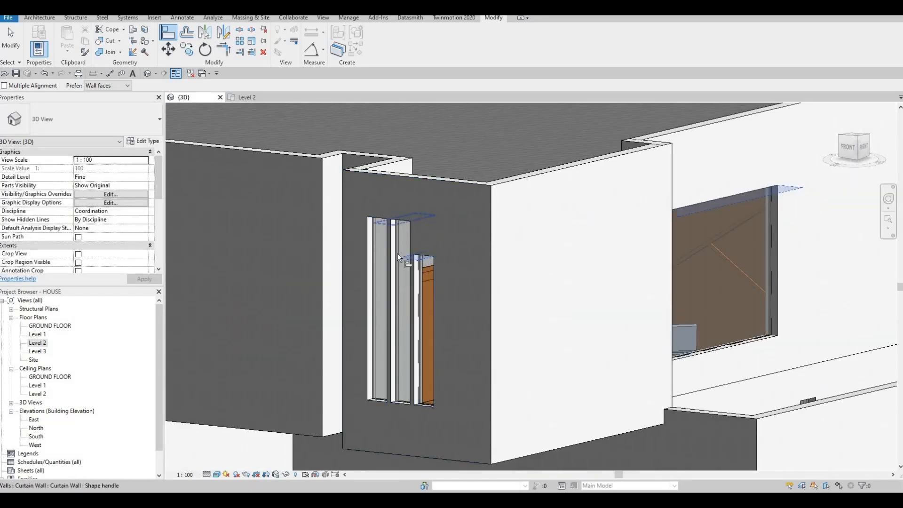
pyautogui.click(397, 253)
pyautogui.click(385, 235)
pyautogui.keyDown('shift'); pyautogui.moveTo(385, 235); pyautogui.dragTo(492, 239, button='middle'); pyautogui.keyUp('shift')
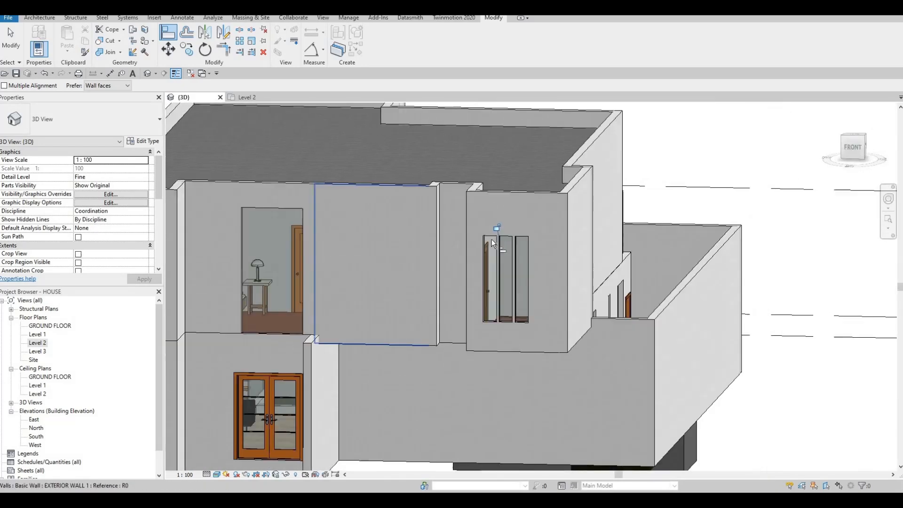
pyautogui.scroll(3, 488, 236)
pyautogui.click(485, 232)
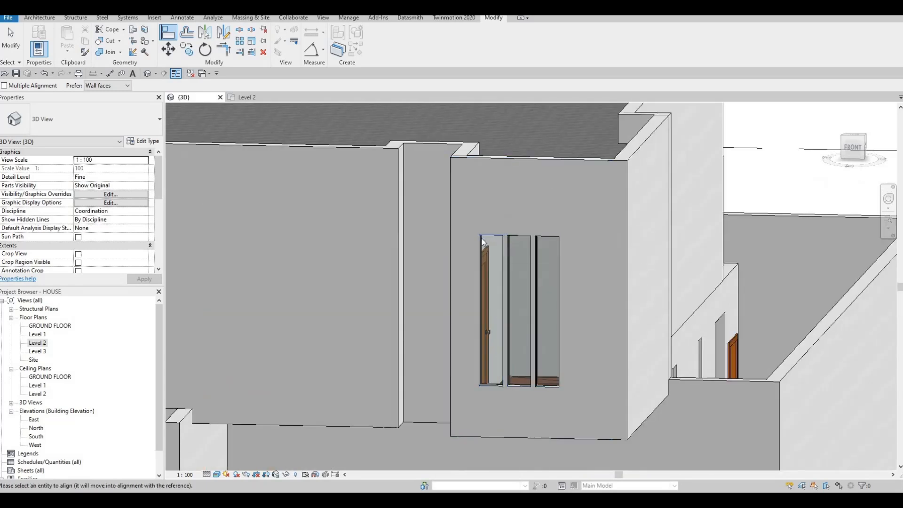
pyautogui.press('Escape')
pyautogui.press('Escape')
pyautogui.press('Escape')
pyautogui.press('a')
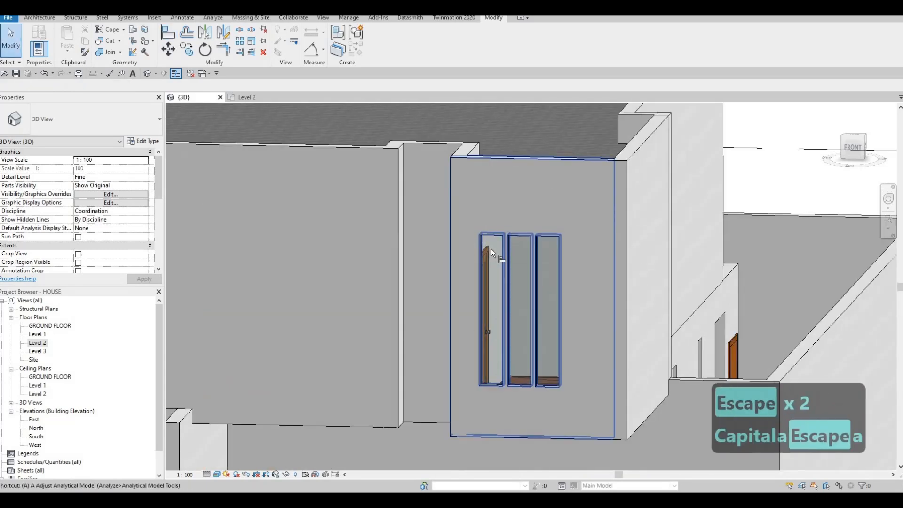
pyautogui.press('l')
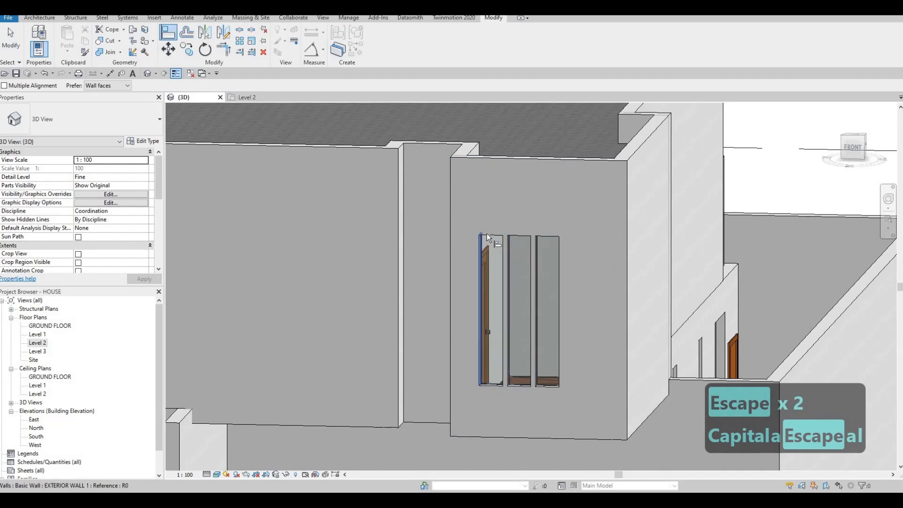
pyautogui.scroll(2, 486, 233)
pyautogui.click(487, 234)
pyautogui.scroll(-2, 487, 235)
pyautogui.moveTo(534, 244); pyautogui.dragTo(640, 239, button='middle')
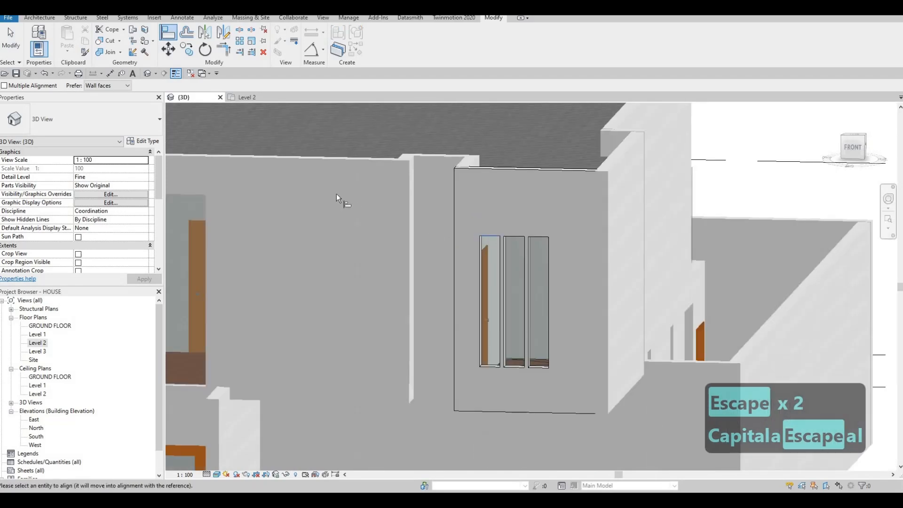
# Align the top of the front bedroom's tall curtain wall with the tops of the narrow bathroom curtain walls.
pyautogui.press('Escape')
pyautogui.press('a')
pyautogui.press('l')
pyautogui.keyDown('shift'); pyautogui.moveTo(648, 249); pyautogui.dragTo(640, 236, button='middle'); pyautogui.keyUp('shift')
pyautogui.click(636, 235)
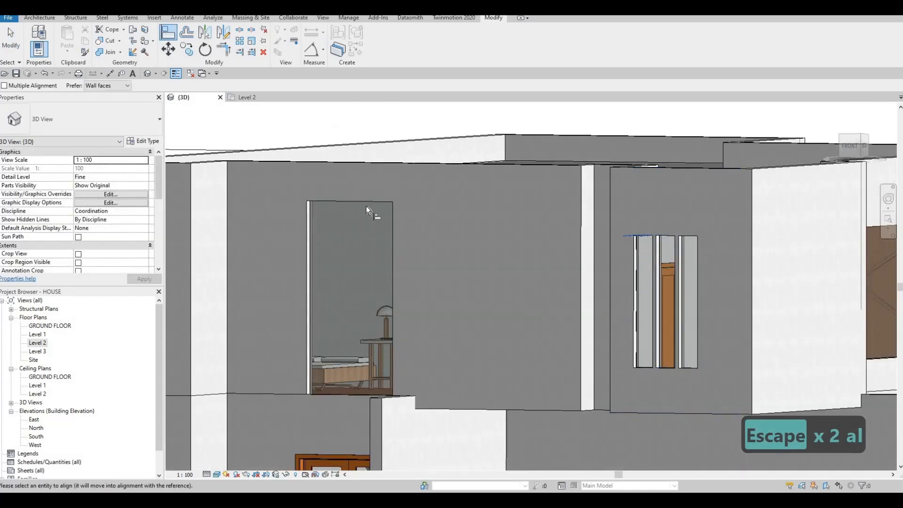
pyautogui.scroll(-3, 384, 225)
pyautogui.press('Escape')
# Align the tops of the two Level 2 curtain walls on the adjoining side facade with the front bedroom curtain wall's top.
pyautogui.keyDown('shift'); pyautogui.moveTo(450, 287); pyautogui.dragTo(521, 224, button='middle'); pyautogui.keyUp('shift')
pyautogui.press('Escape')
pyautogui.press('Escape')
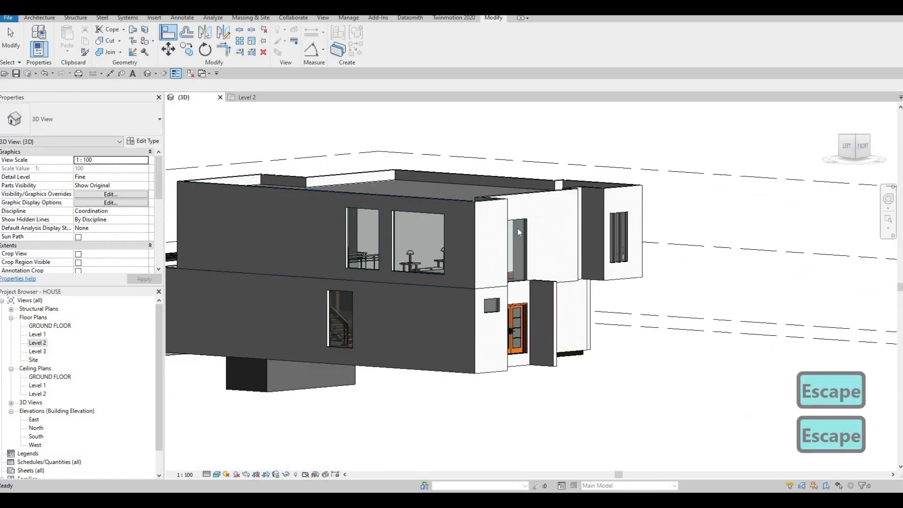
pyautogui.press('a')
pyautogui.press('l')
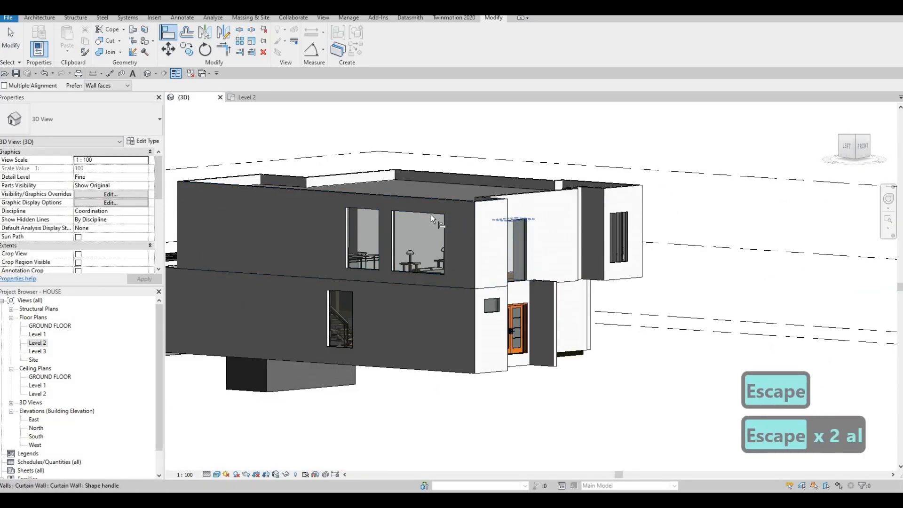
pyautogui.click(404, 213)
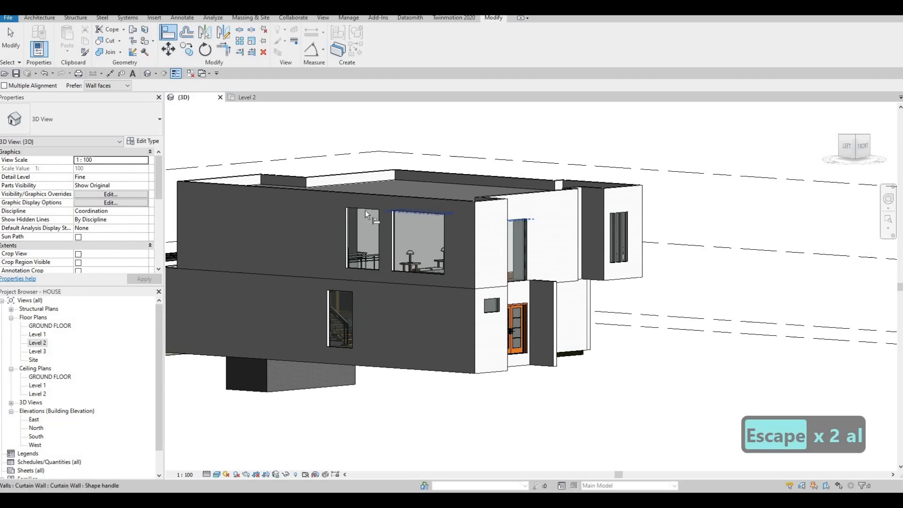
pyautogui.click(409, 224)
pyautogui.keyDown('shift'); pyautogui.moveTo(381, 262); pyautogui.dragTo(371, 224, button='middle'); pyautogui.keyUp('shift')
pyautogui.press('Escape')
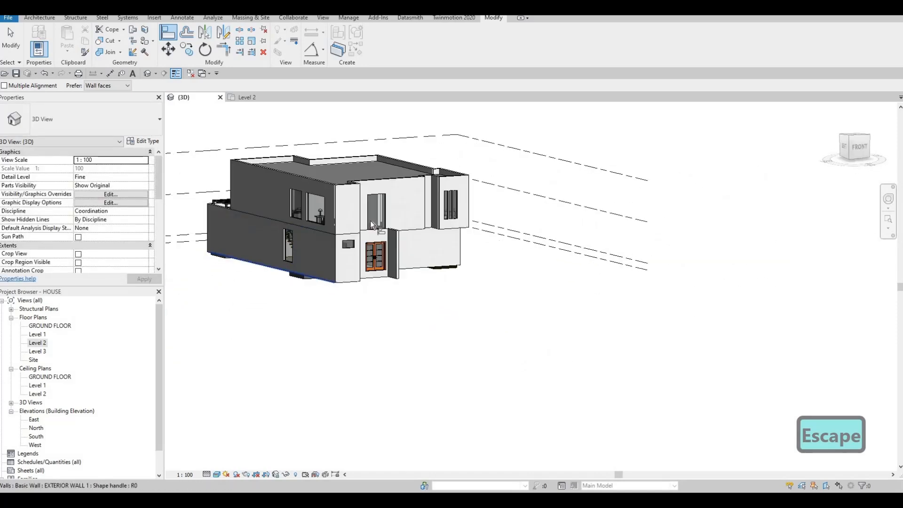
# Open the Level 2 floor plan at the front bedroom's exterior wall between grids H and I.
pyautogui.scroll(4, 371, 228)
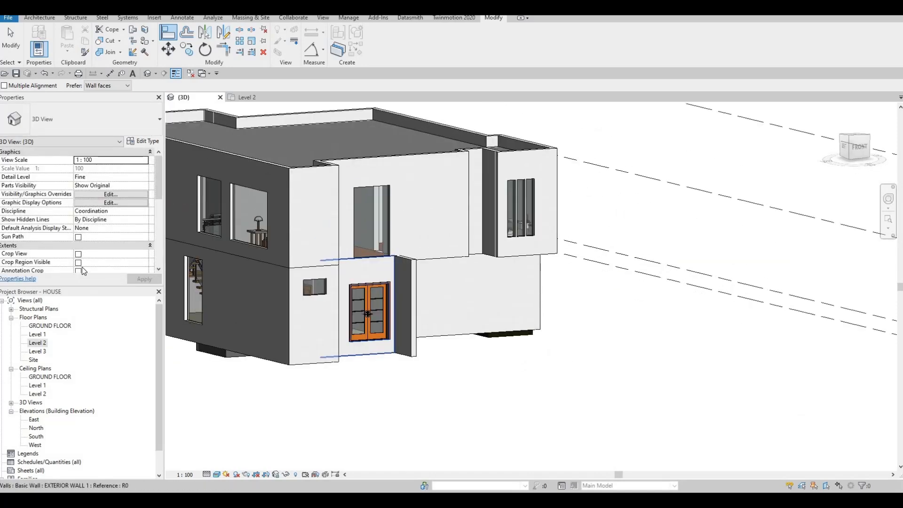
pyautogui.doubleClick(38, 343)
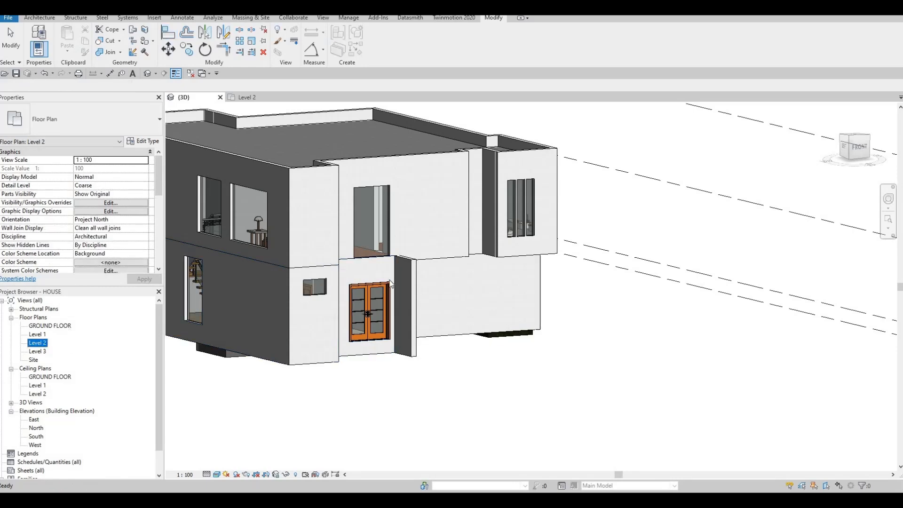
pyautogui.scroll(-2, 431, 280)
pyautogui.moveTo(441, 397); pyautogui.dragTo(448, 318, button='middle')
pyautogui.scroll(7, 447, 318)
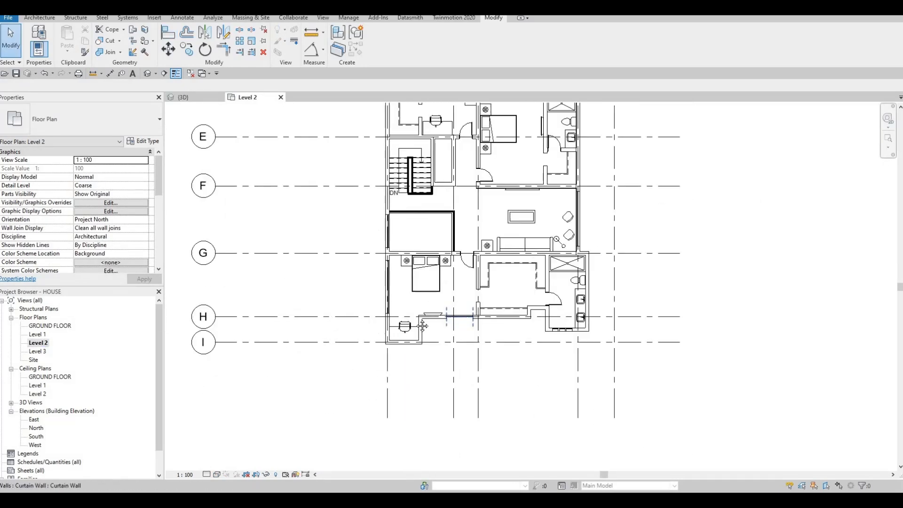
pyautogui.moveTo(382, 319); pyautogui.dragTo(432, 326, button='middle')
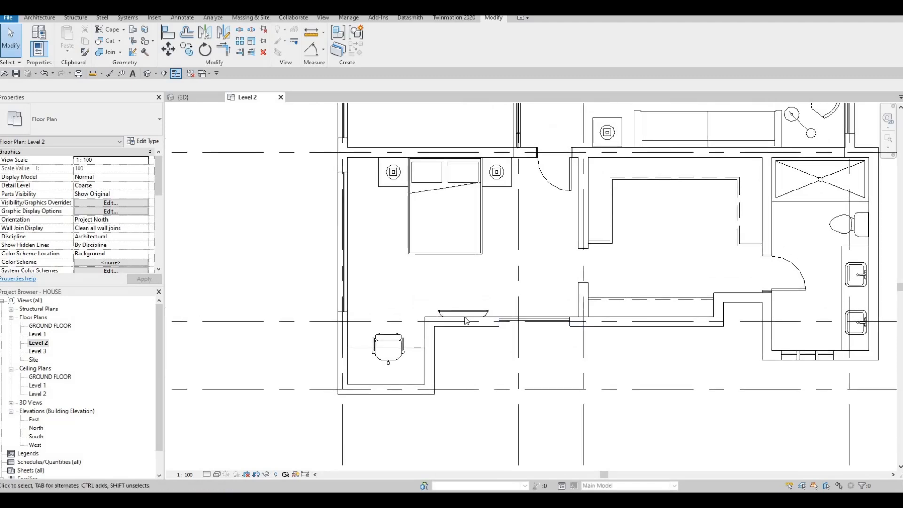
# Move the flat-screen TV along the front bedroom's exterior wall, away from the curtain wall and up to the desk alcove's corner.
pyautogui.scroll(2, 416, 307)
pyautogui.click(465, 316)
pyautogui.press('Left')
pyautogui.press('Left')
pyautogui.press('Left')
pyautogui.press('Left')
pyautogui.press('Left')
pyautogui.press('Left')
pyautogui.press('Left')
pyautogui.press('Left')
pyautogui.press('Left')
pyautogui.press('Left')
pyautogui.press('Left')
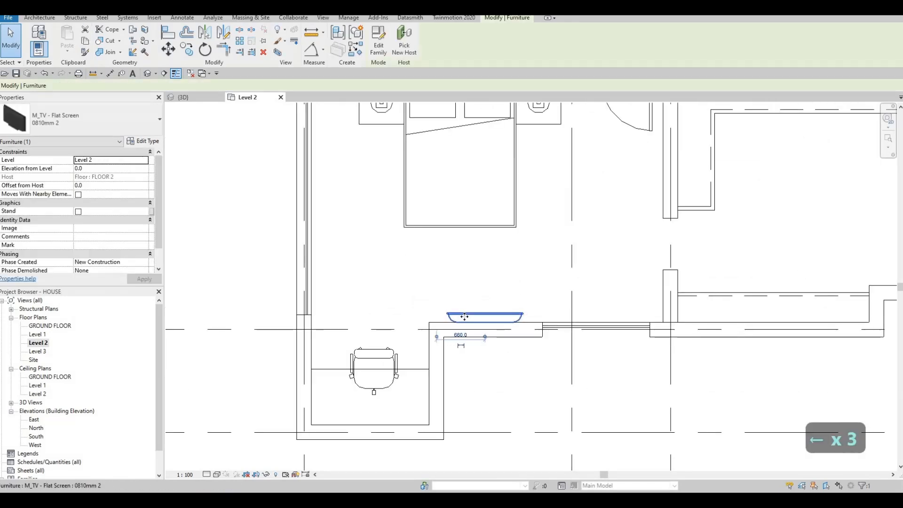
pyautogui.press('Left')
pyautogui.press('Left')
pyautogui.press('Left')
pyautogui.press('Left')
pyautogui.press('Left')
pyautogui.press('Left')
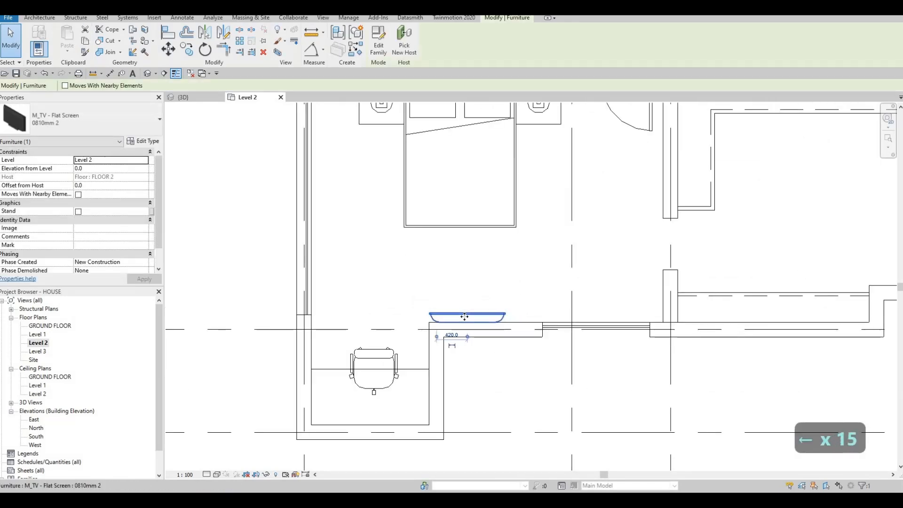
pyautogui.press('Escape')
pyautogui.press('Escape')
pyautogui.press('Escape')
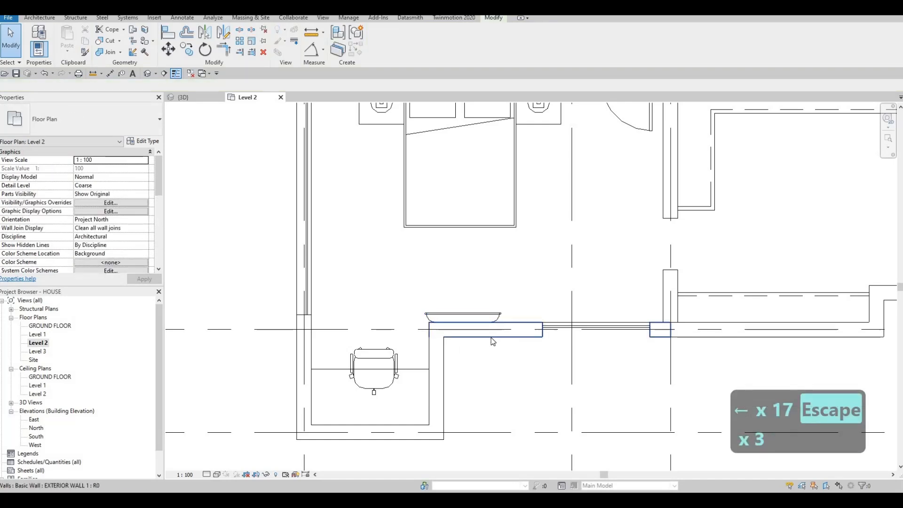
# Extend the front bedroom's curtain wall beside the TV toward the TV, making it 1940 mm long.
pyautogui.moveTo(543, 332); pyautogui.dragTo(507, 330)
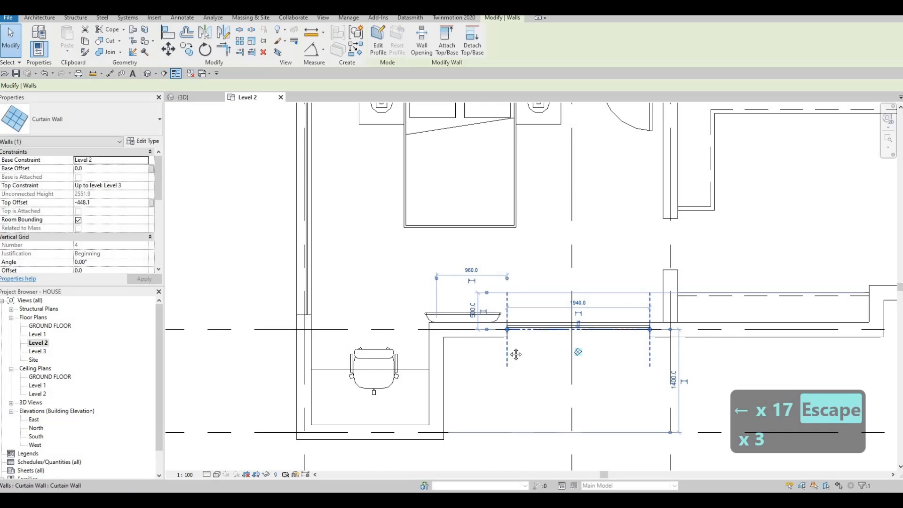
pyautogui.press('Escape')
pyautogui.scroll(-2, 512, 280)
pyautogui.scroll(2, 528, 329)
pyautogui.moveTo(559, 323); pyautogui.dragTo(567, 273, button='middle')
pyautogui.scroll(-2, 552, 295)
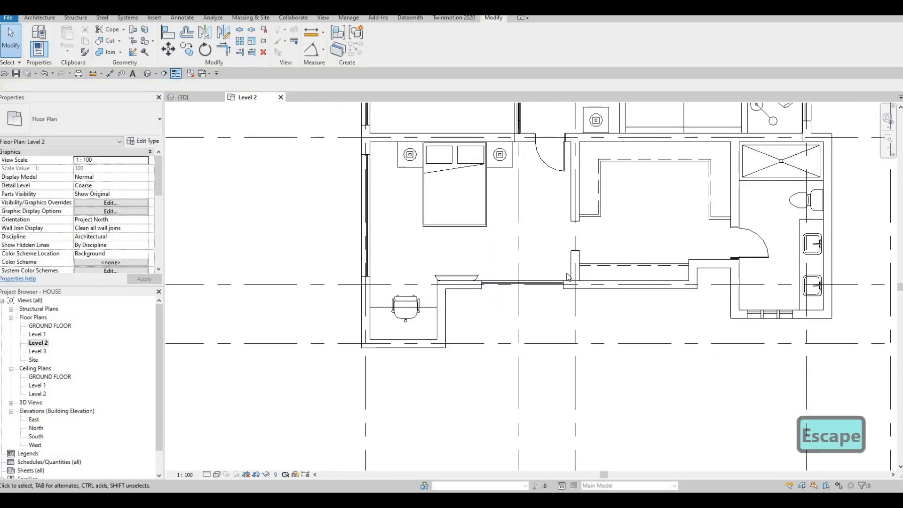
pyautogui.press('Escape')
pyautogui.scroll(-5, 494, 231)
pyautogui.press('Escape')
pyautogui.press('Escape')
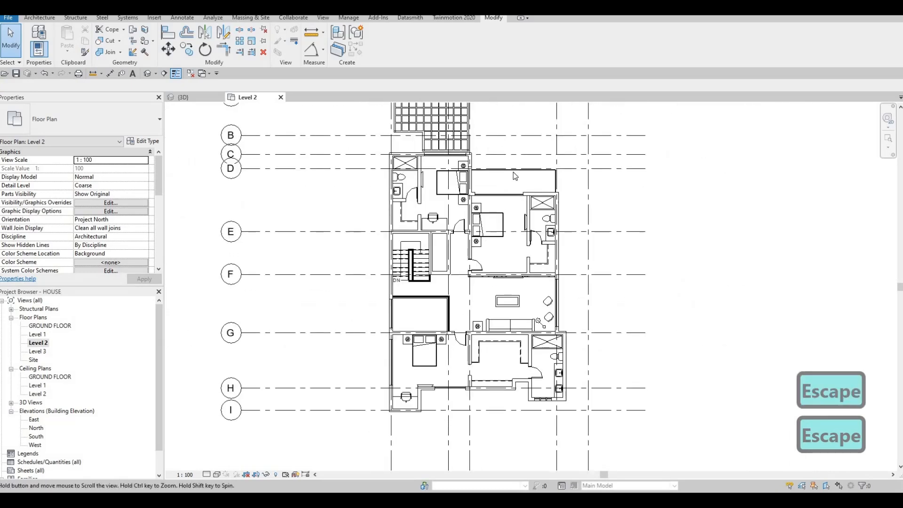
# Try to copy the rear balcony's outer curtain wall at grid D to the recess outside the front bedroom.
pyautogui.click(517, 174)
pyautogui.press('c')
pyautogui.press('s')
pyautogui.scroll(5, 422, 347)
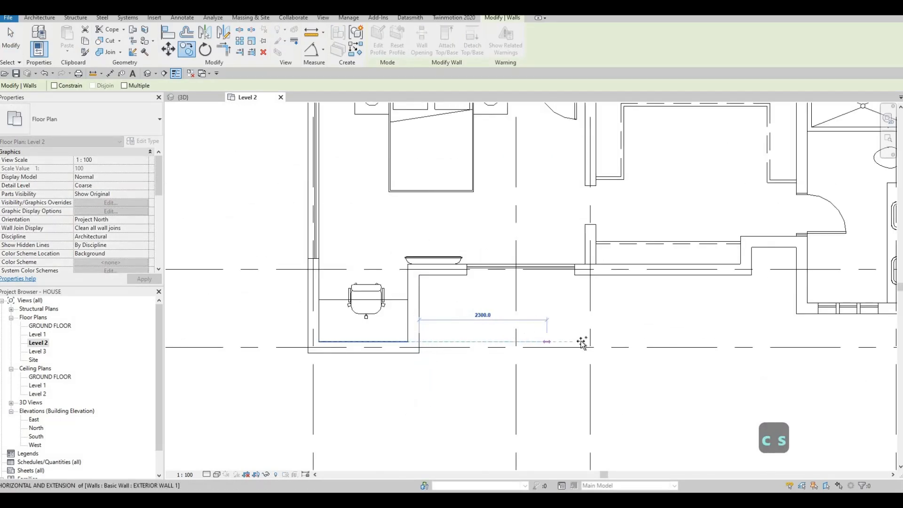
pyautogui.click(587, 345)
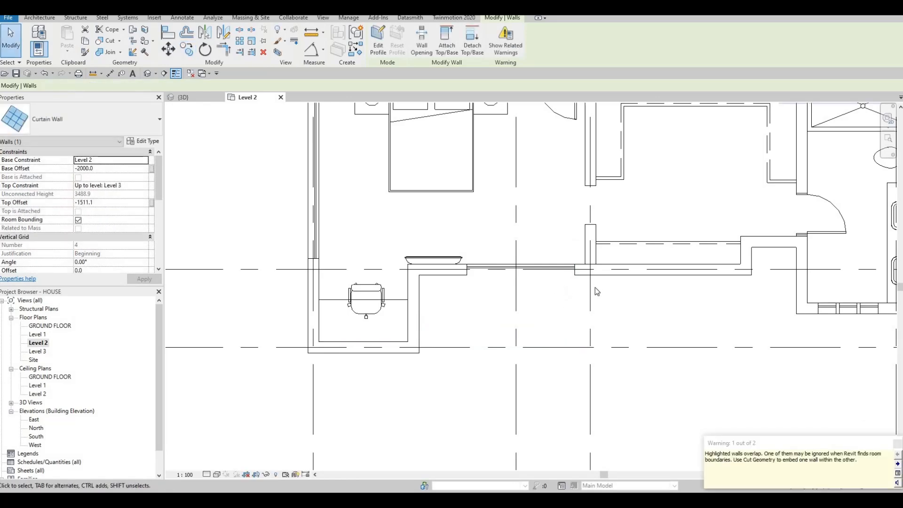
pyautogui.press('Escape')
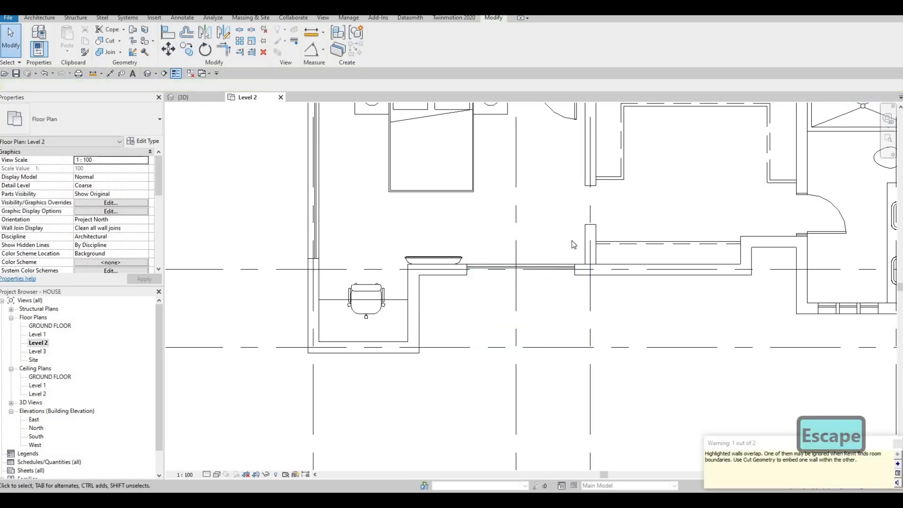
# Draw a curtain wall matching the rear balcony's one, about 2980 mm long, from the desk alcove's outer corner parallel to grid I.
pyautogui.scroll(-3, 576, 316)
pyautogui.moveTo(577, 316); pyautogui.dragTo(573, 323, button='middle')
pyautogui.moveTo(570, 181); pyautogui.dragTo(530, 328, button='middle')
pyautogui.scroll(1, 585, 108)
pyautogui.moveTo(585, 107); pyautogui.dragTo(565, 185, button='middle')
pyautogui.press('Escape')
pyautogui.click(560, 178)
pyautogui.press('c')
pyautogui.press('s')
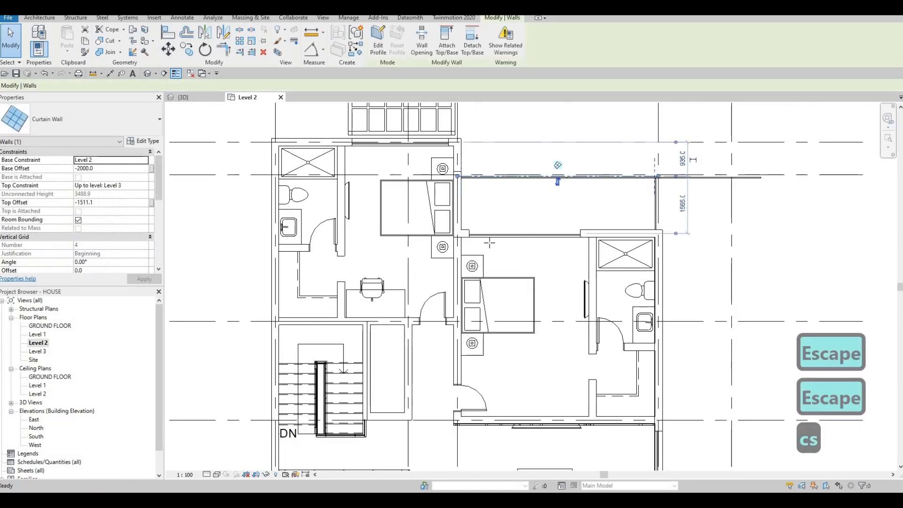
pyautogui.scroll(-3, 504, 219)
pyautogui.moveTo(427, 410); pyautogui.dragTo(453, 267, button='middle')
pyautogui.scroll(4, 424, 438)
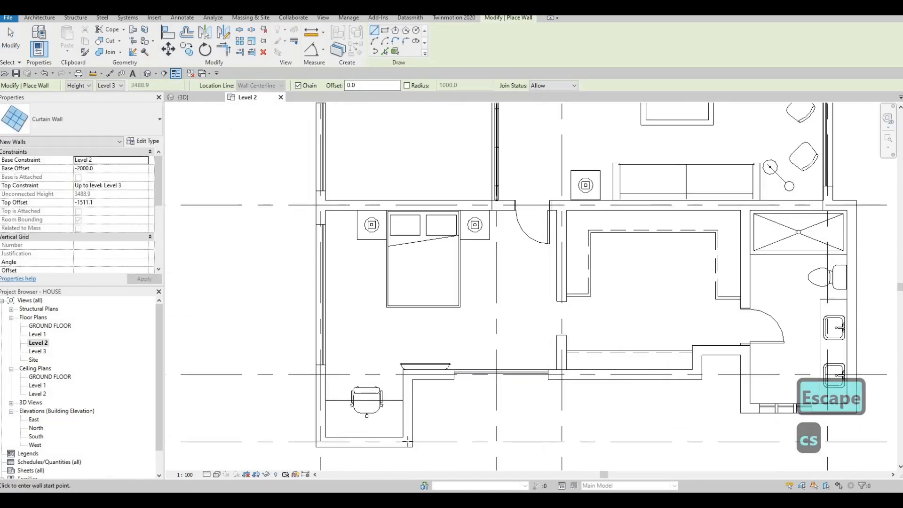
pyautogui.click(405, 440)
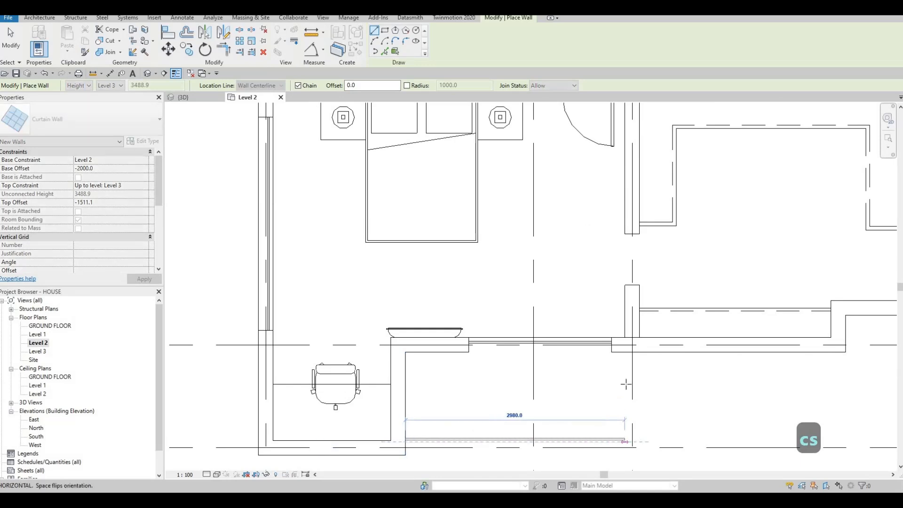
pyautogui.click(624, 440)
pyautogui.press('Escape')
# Draw a perpendicular curtain wall closing the front balcony's open side, between the exterior wall at grid H and the new curtain wall.
pyautogui.click(625, 352)
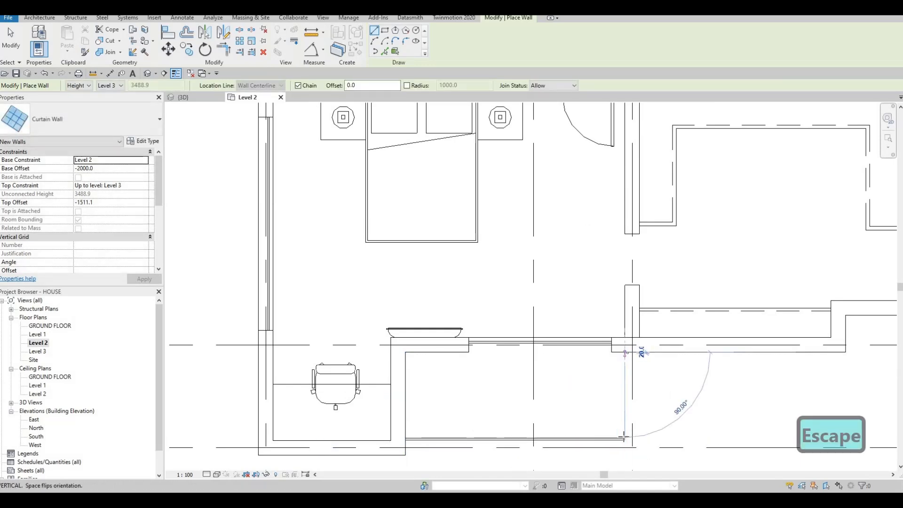
pyautogui.press('Escape')
pyautogui.scroll(3, 588, 440)
pyautogui.press('Escape')
pyautogui.press('Escape')
# Nudge the front balcony's long curtain wall toward grid I, to 1350 mm from grid H.
pyautogui.click(590, 441)
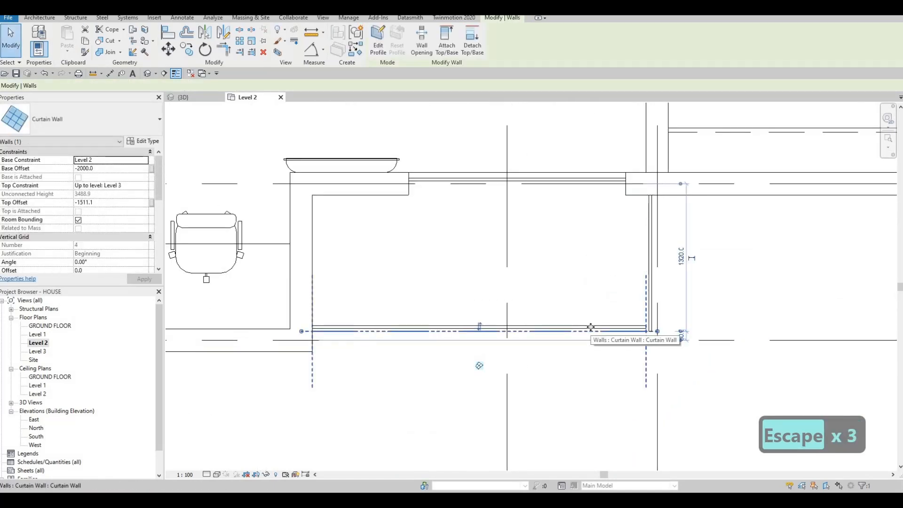
pyautogui.press('Down')
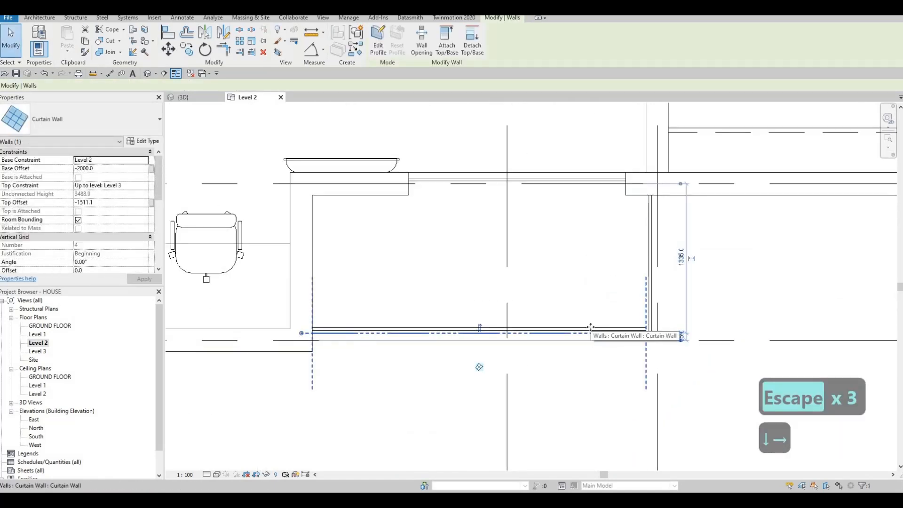
pyautogui.press('Escape')
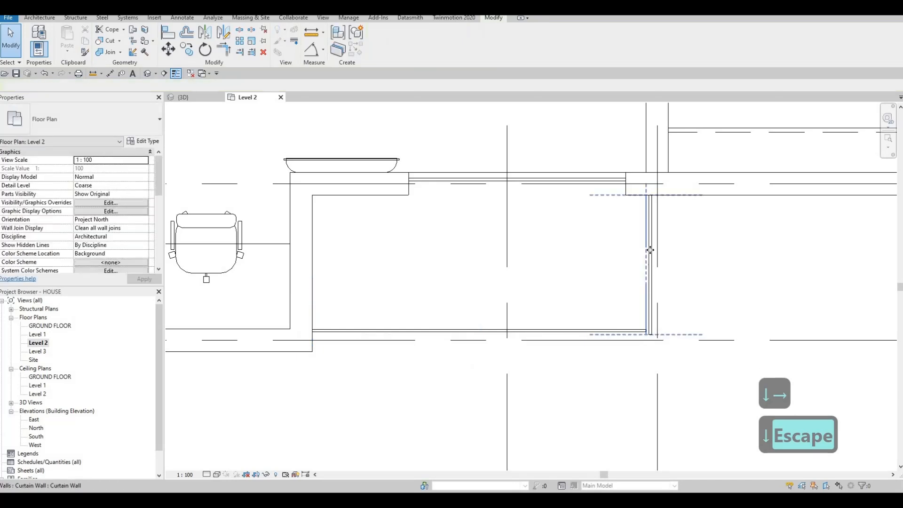
# Nudge the front balcony's side curtain wall inward, to 120 mm from the adjacent gridline.
pyautogui.click(650, 249)
pyautogui.scroll(1, 650, 250)
pyautogui.press('Left')
pyautogui.press('Left')
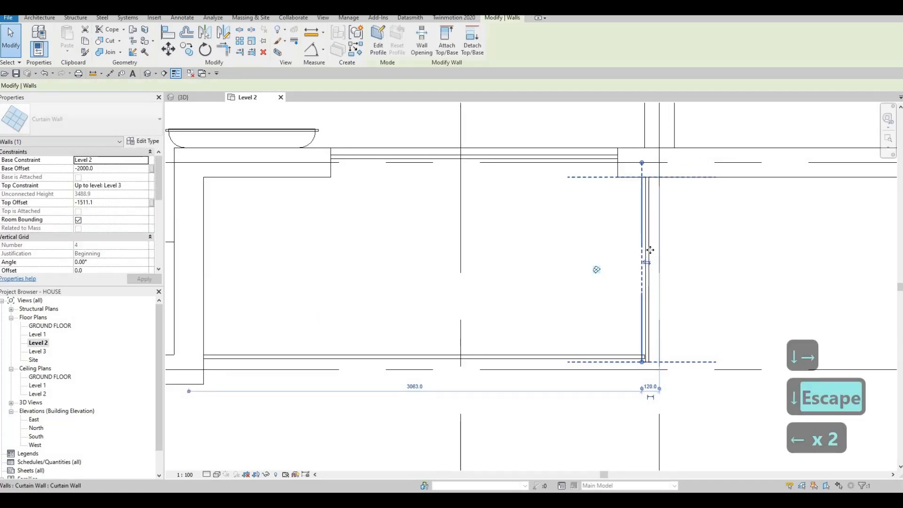
pyautogui.press('Escape')
pyautogui.press('Escape')
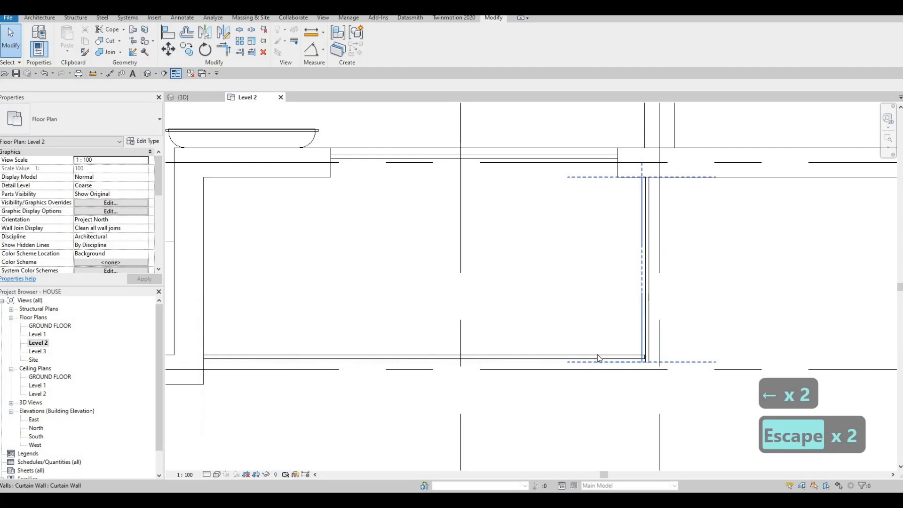
pyautogui.press('Escape')
# Nudge the front balcony's long curtain wall further outward, to 1380 mm from grid H.
pyautogui.click(598, 357)
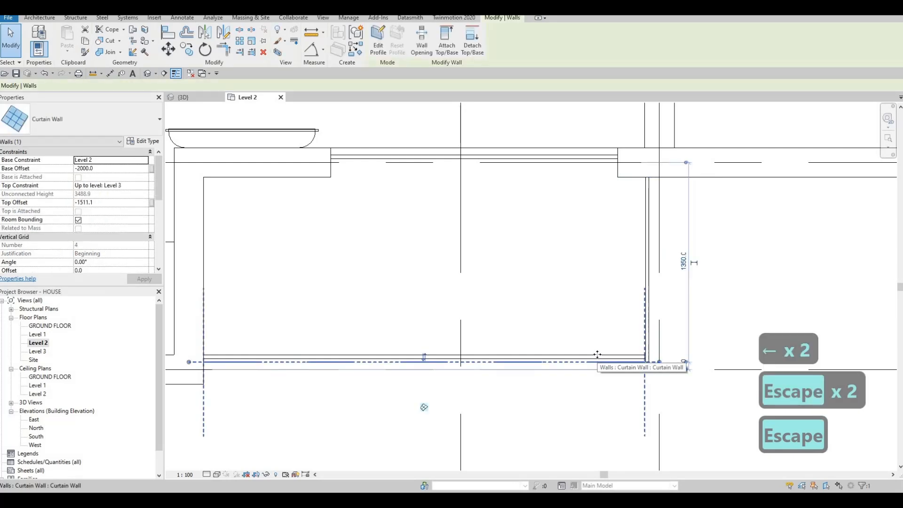
pyautogui.press('Down')
pyautogui.press('Down')
pyautogui.press('Down')
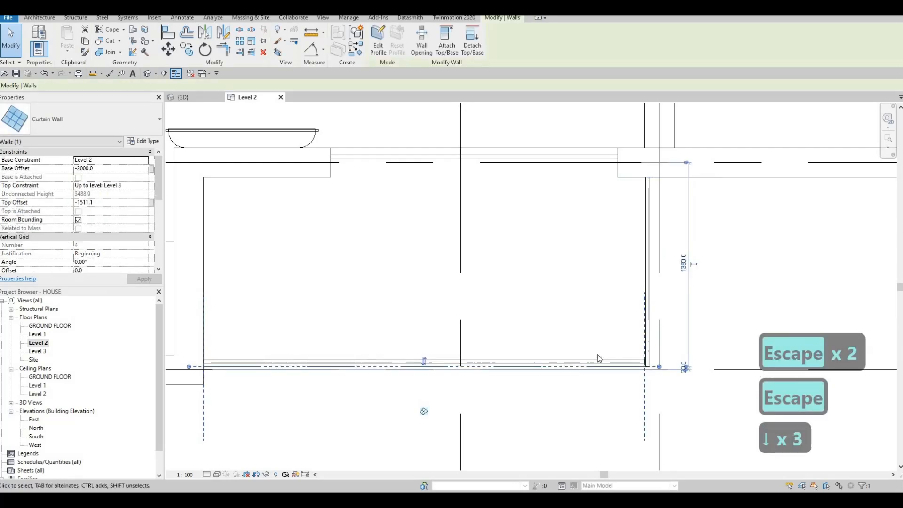
pyautogui.press('Escape')
pyautogui.press('Escape')
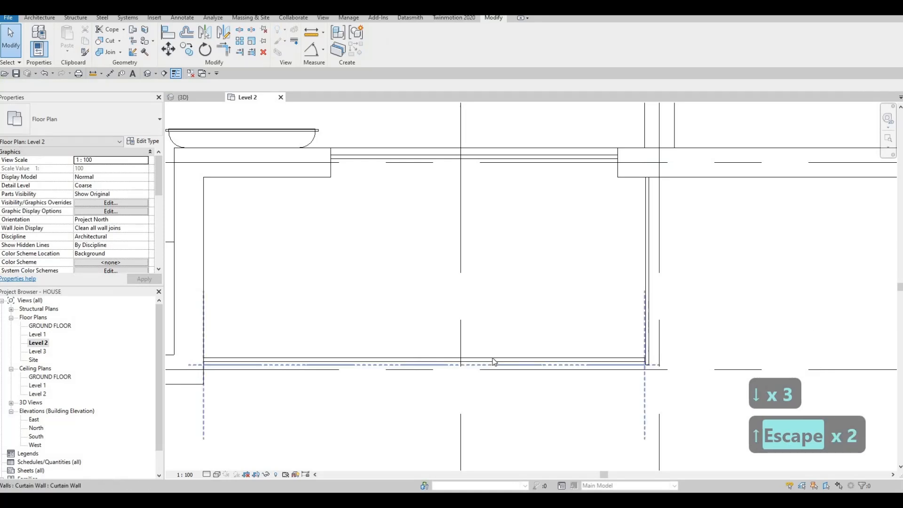
pyautogui.click(493, 362)
pyautogui.press('Down')
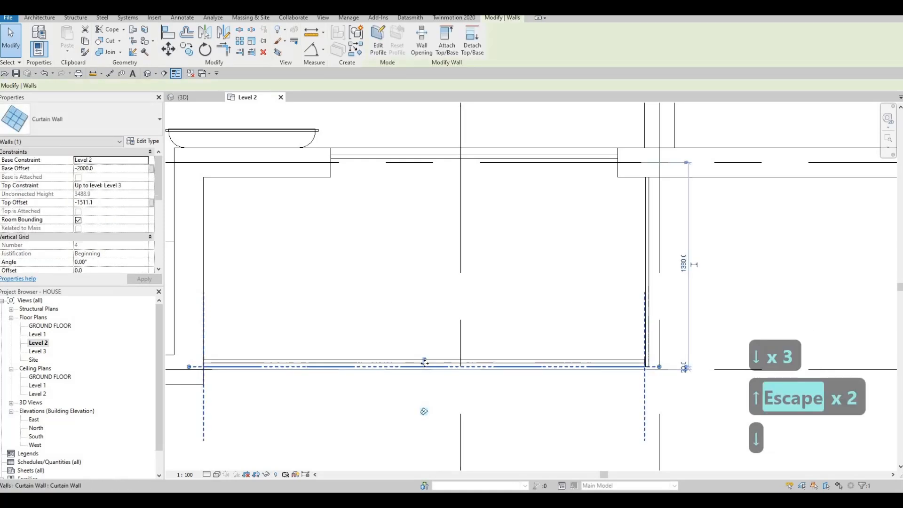
pyautogui.press('Escape')
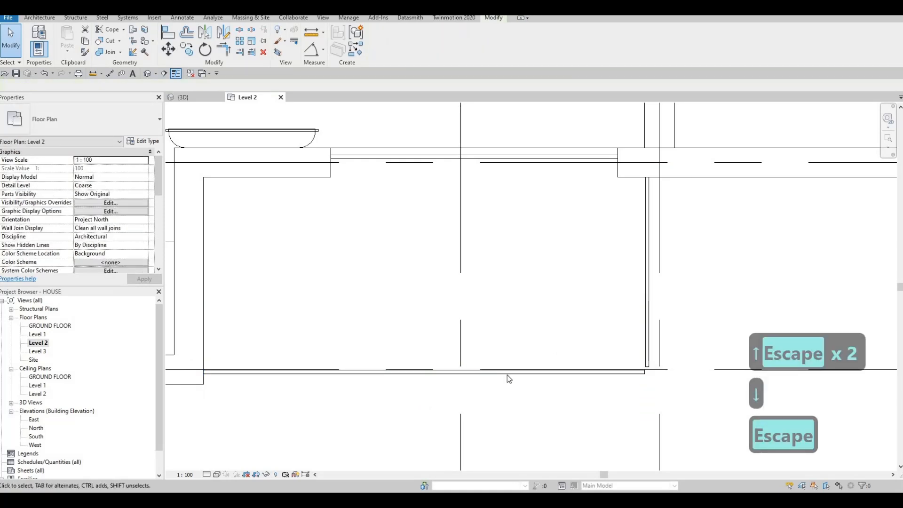
# Flip the front balcony's long curtain wall back to the inner side of its location line.
pyautogui.click(425, 373)
pyautogui.press('Up')
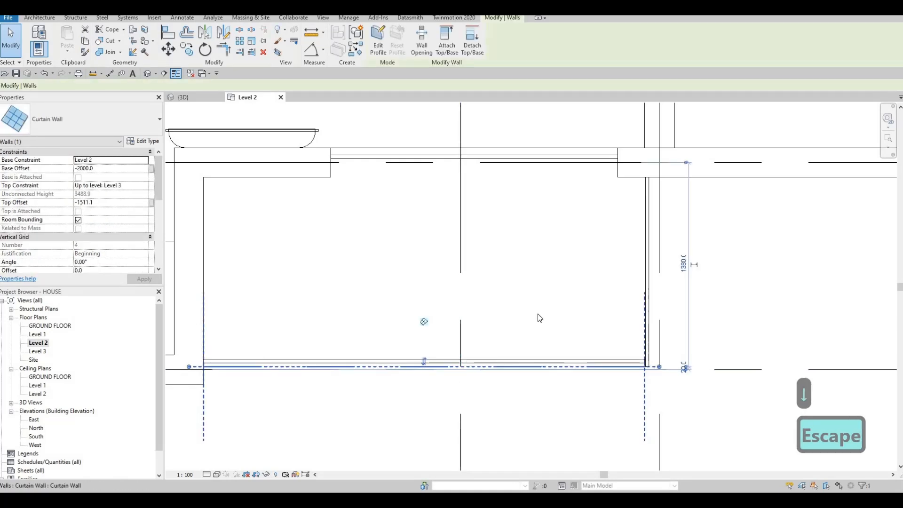
pyautogui.press('Escape')
# Adjust the outer end of the front balcony's side curtain wall at its corner with the long curtain wall.
pyautogui.scroll(-1, 474, 337)
pyautogui.scroll(-2, 543, 367)
pyautogui.scroll(3, 560, 395)
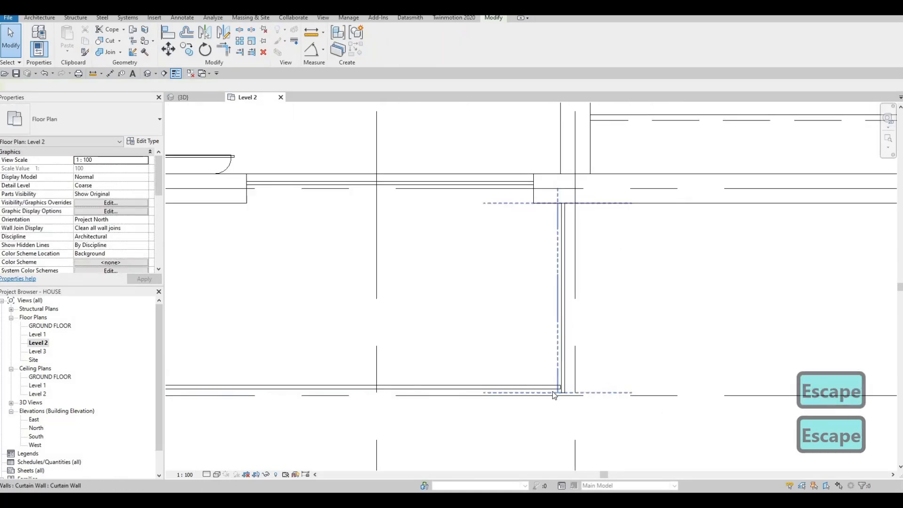
pyautogui.click(563, 397)
pyautogui.scroll(4, 564, 403)
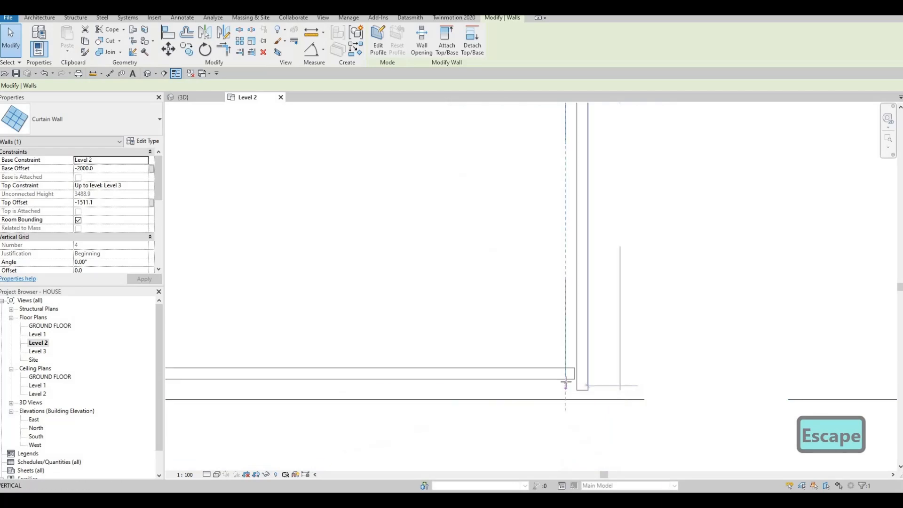
pyautogui.scroll(-5, 556, 372)
pyautogui.press('Escape')
# Delete the stray 5300 mm curtain wall copy overlapping the rear balcony's edge at grid D.
pyautogui.moveTo(538, 323); pyautogui.dragTo(602, 255, button='middle')
pyautogui.scroll(-4, 601, 235)
pyautogui.scroll(6, 600, 210)
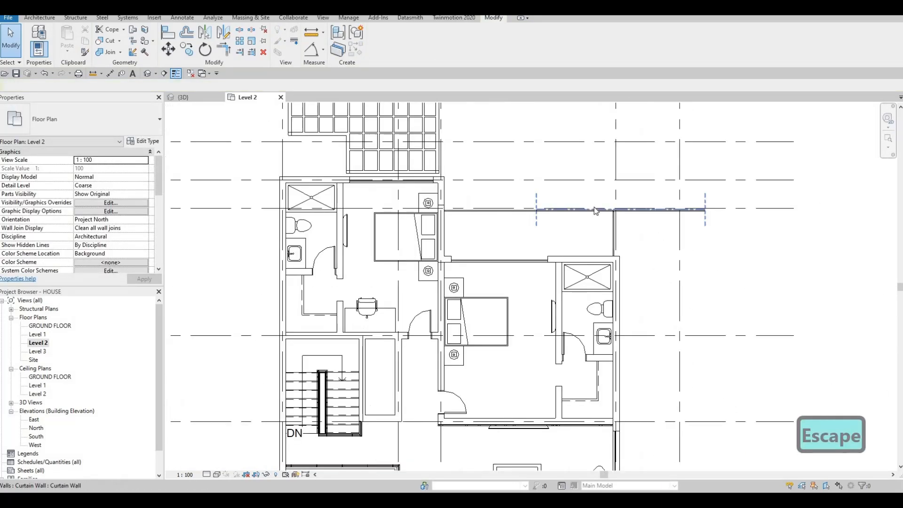
pyautogui.scroll(-3, 625, 217)
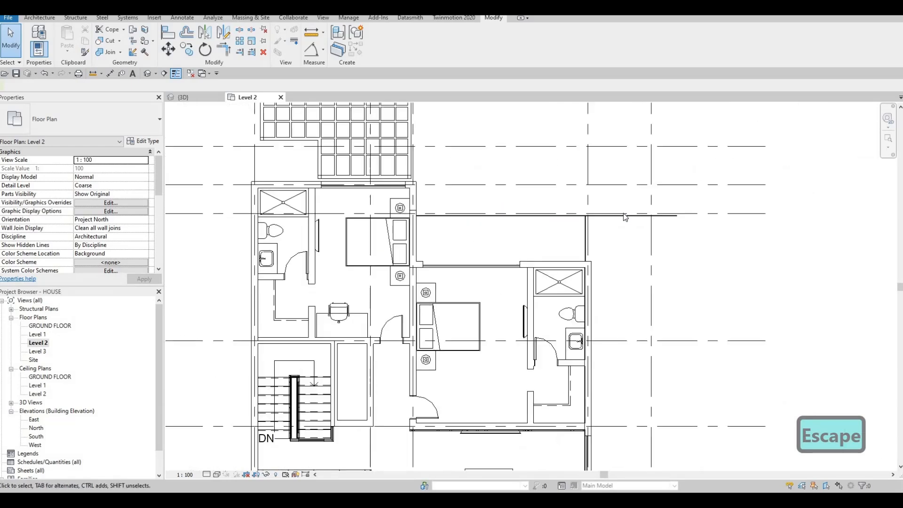
pyautogui.click(625, 217)
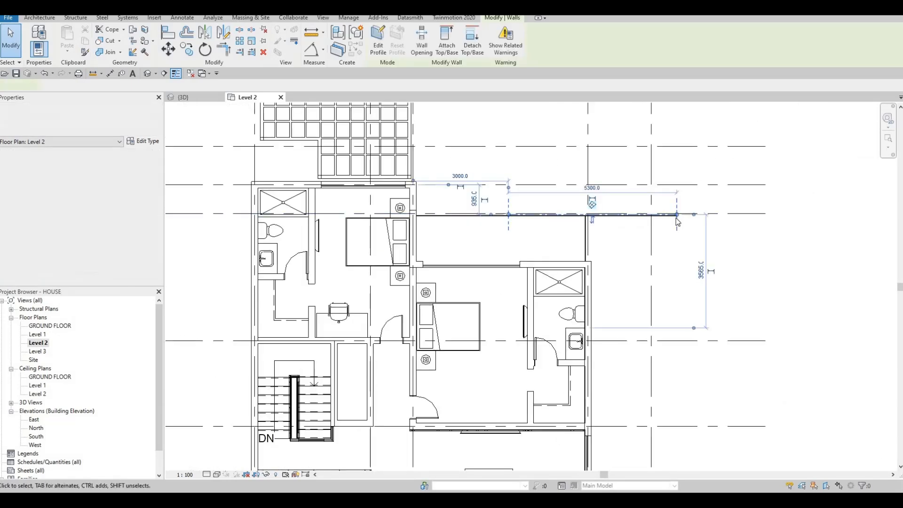
pyautogui.press('Escape')
pyautogui.click(537, 216)
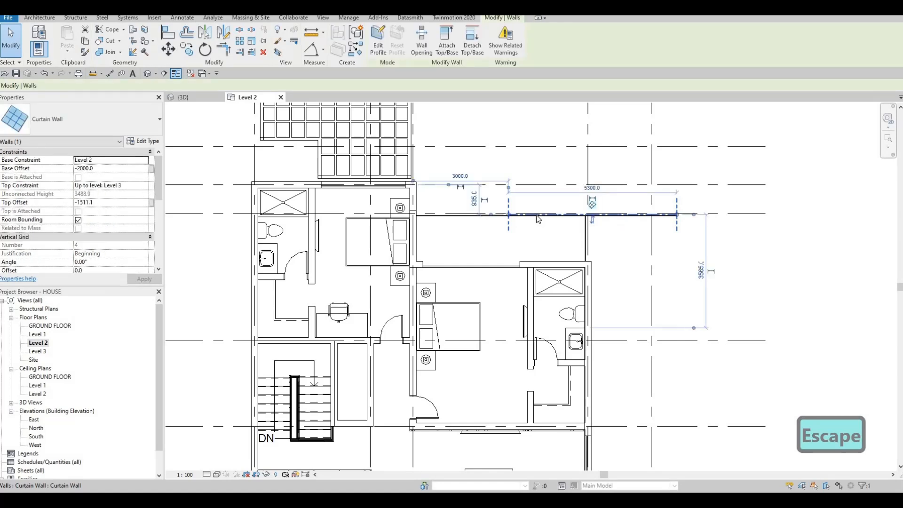
pyautogui.press('Delete')
pyautogui.press('Escape')
# Try flipping the orientation of the rear balcony's side curtain wall.
pyautogui.scroll(5, 589, 216)
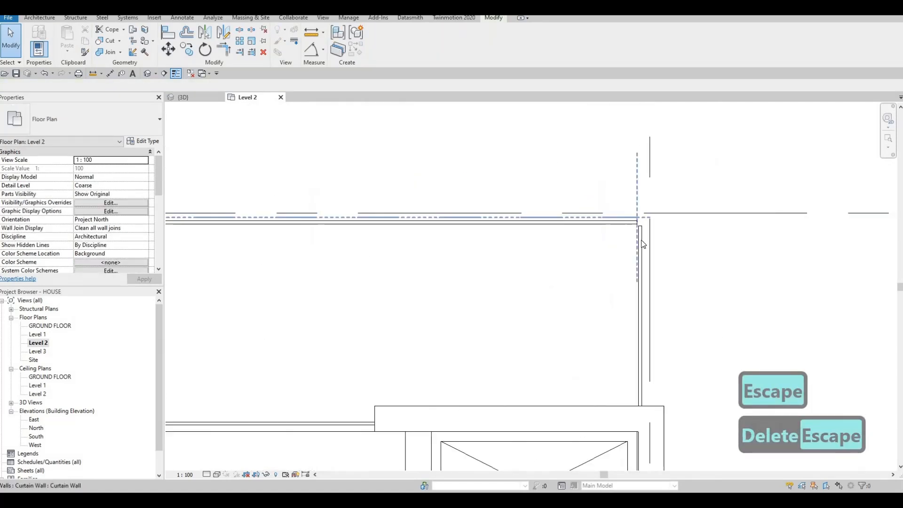
pyautogui.click(641, 317)
pyautogui.click(639, 316)
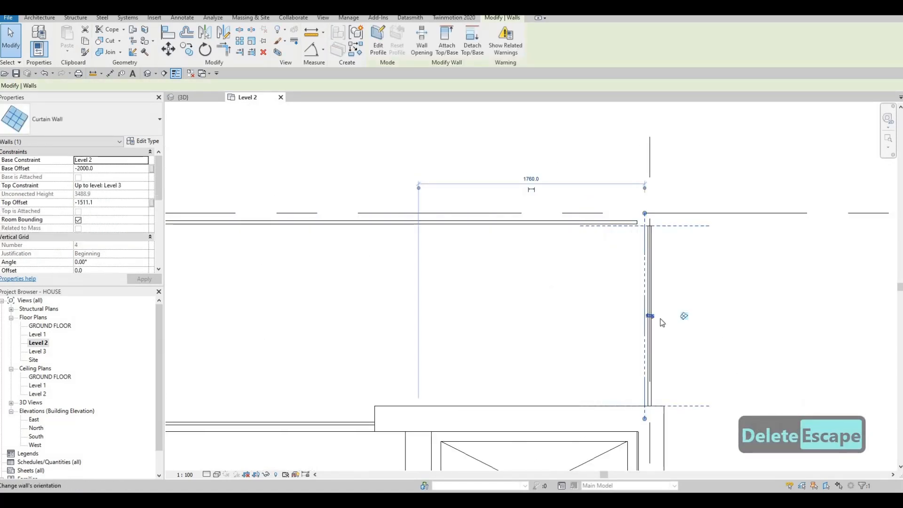
pyautogui.press('Escape')
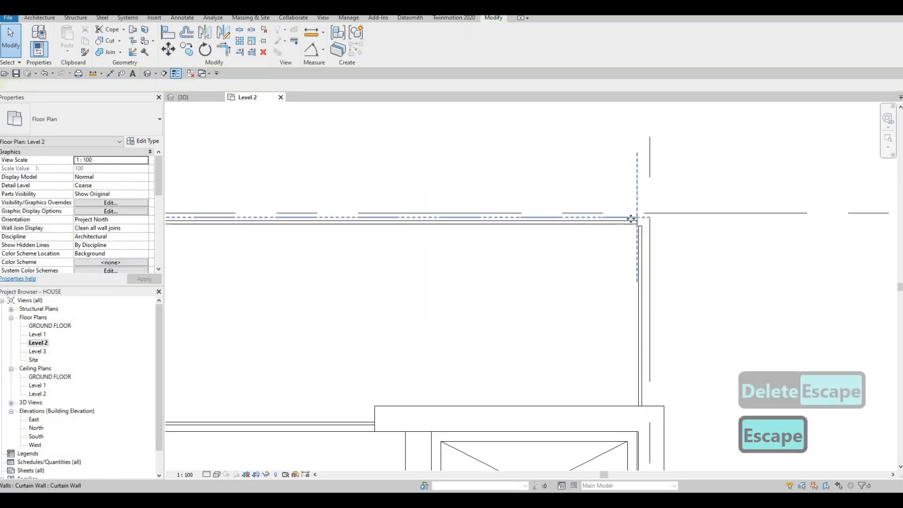
# Nudge the rear balcony's side curtain wall inward to line up with the end of the long curtain wall.
pyautogui.click(647, 221)
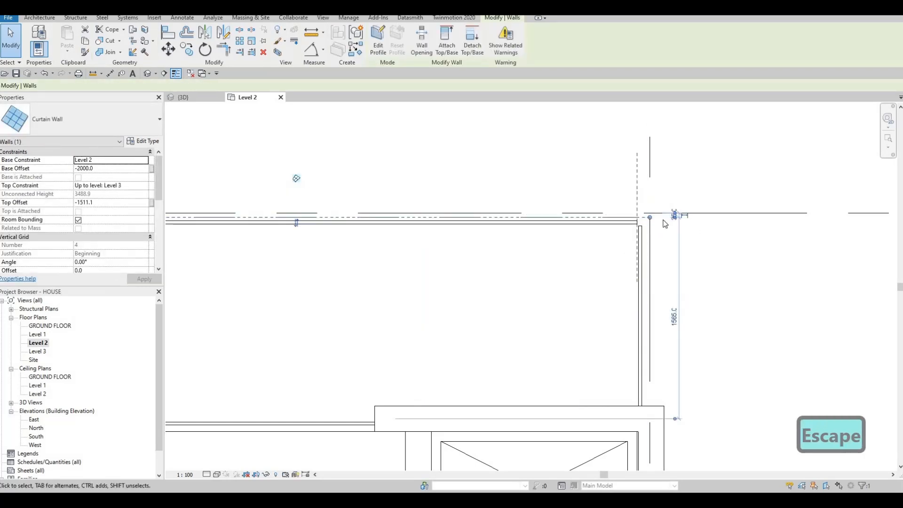
pyautogui.press('Escape')
pyautogui.moveTo(650, 250); pyautogui.dragTo(670, 245, button='middle')
pyautogui.click(658, 212)
pyautogui.press('Escape')
pyautogui.click(665, 267)
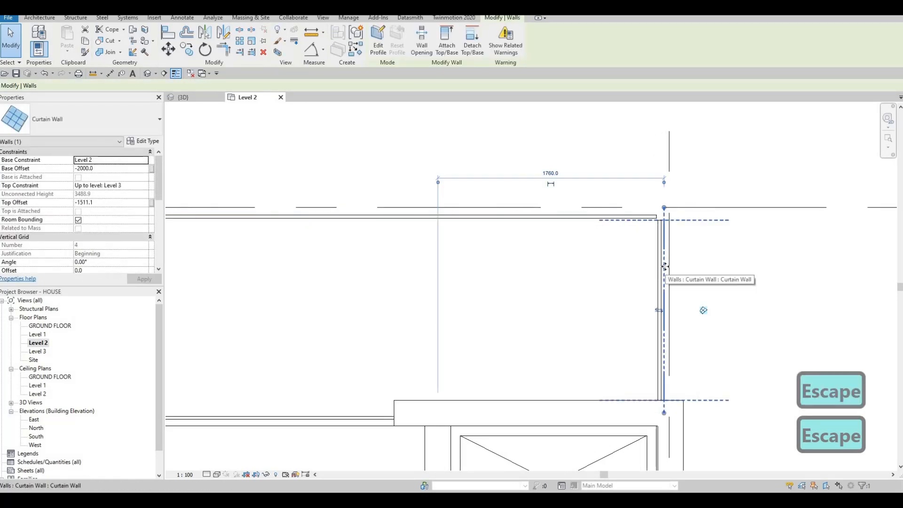
pyautogui.press('Left')
pyautogui.press('Left')
pyautogui.press('Left')
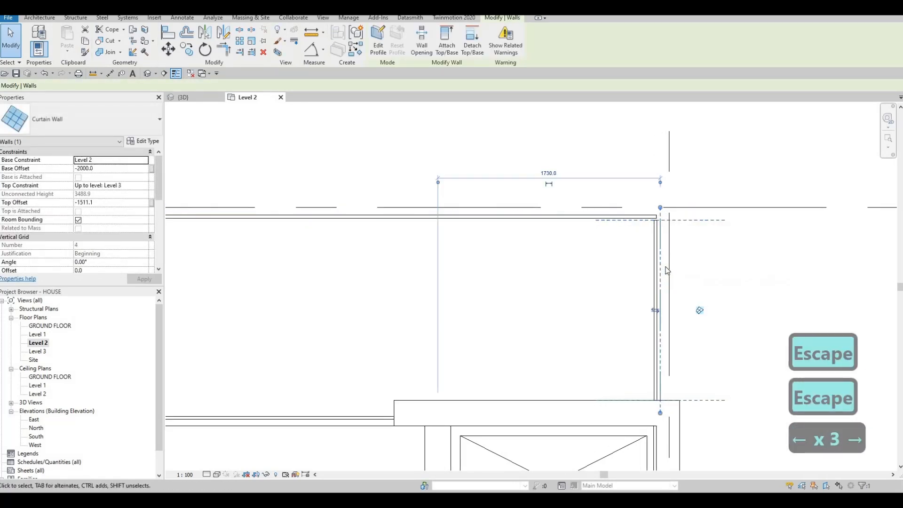
pyautogui.press('Left')
pyautogui.press('Escape')
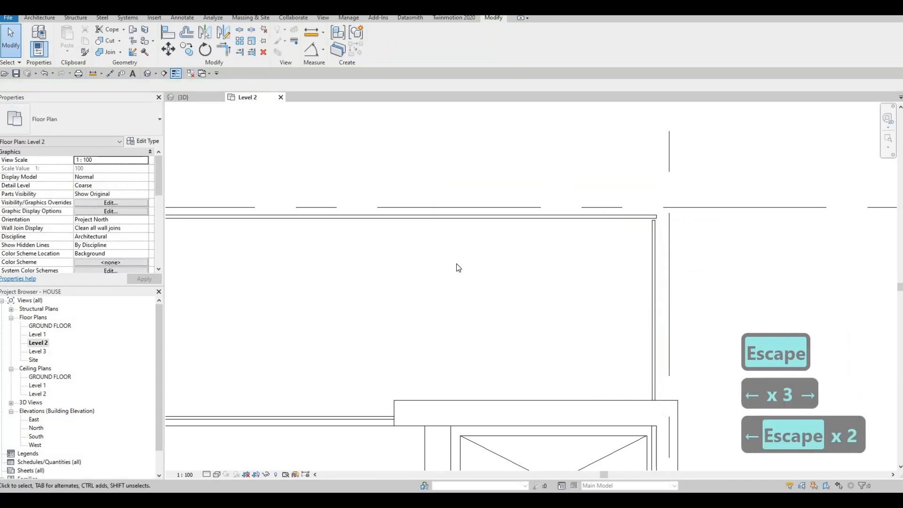
# In the 3D view, set the base offset of the front balcony's two curtain walls to 0.
pyautogui.scroll(-5, 460, 268)
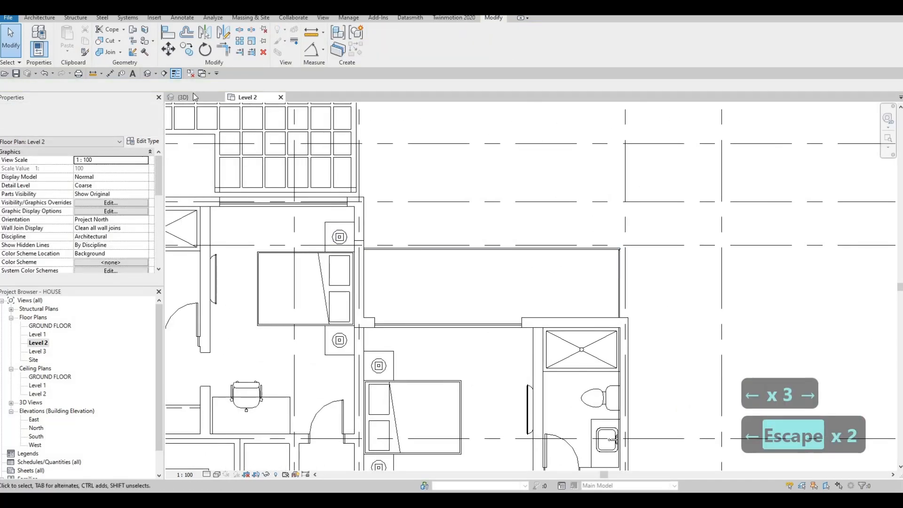
pyautogui.click(193, 95)
pyautogui.keyDown('shift'); pyautogui.moveTo(473, 263); pyautogui.dragTo(450, 292, button='middle'); pyautogui.keyUp('shift')
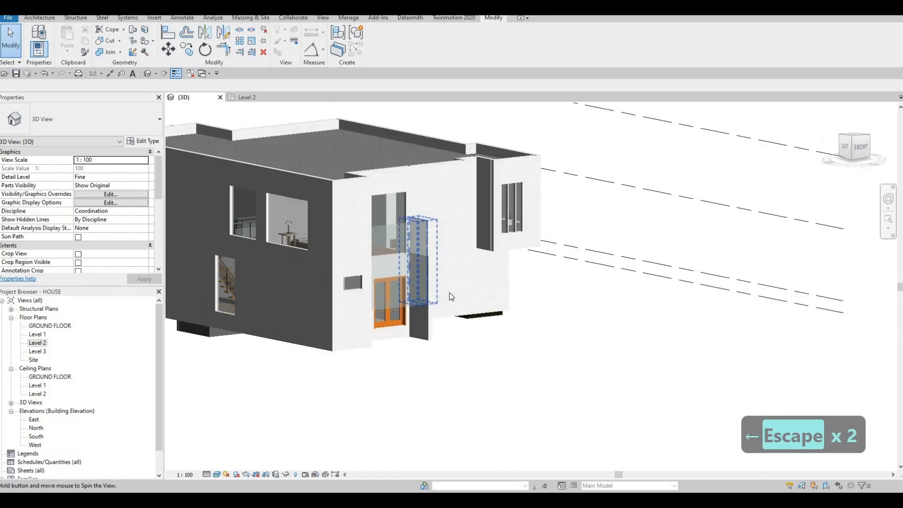
pyautogui.click(447, 293)
pyautogui.keyDown('shift'); pyautogui.moveTo(349, 313); pyautogui.dragTo(459, 253, button='middle'); pyautogui.keyUp('shift')
pyautogui.keyDown('ctrl'); pyautogui.click(462, 243); pyautogui.keyUp('ctrl')
pyautogui.click(117, 170)
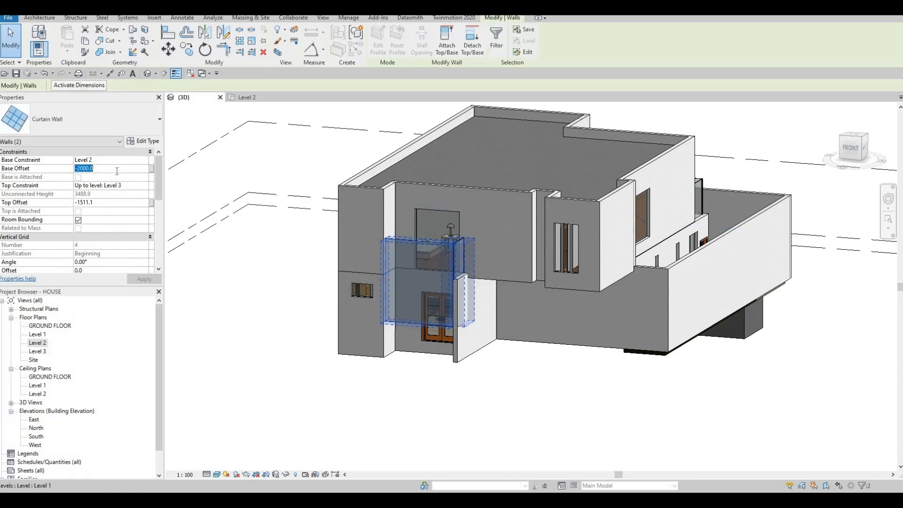
pyautogui.write('0')
pyautogui.press('Return')
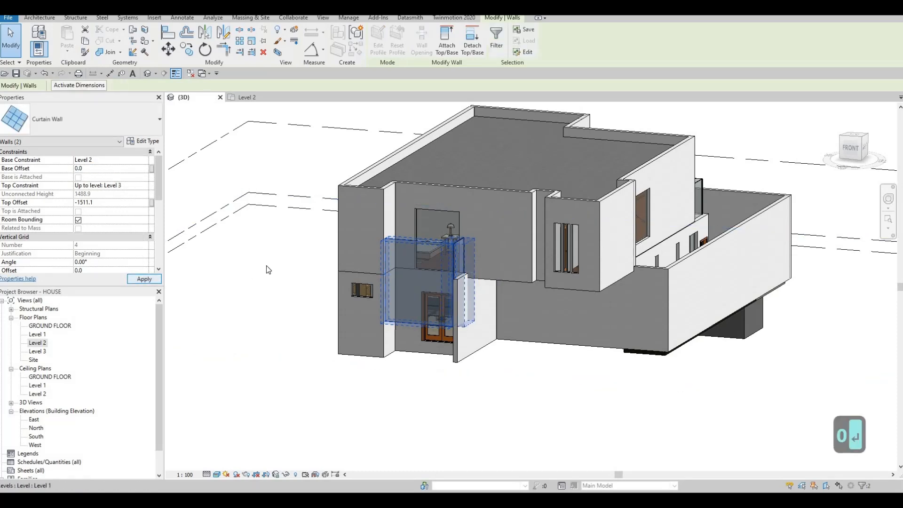
pyautogui.scroll(-2, 289, 277)
pyautogui.press('Escape')
# Set the base offset of the rear balcony's long and side curtain walls to 0.
pyautogui.keyDown('shift'); pyautogui.moveTo(373, 326); pyautogui.dragTo(207, 343, button='middle'); pyautogui.keyUp('shift')
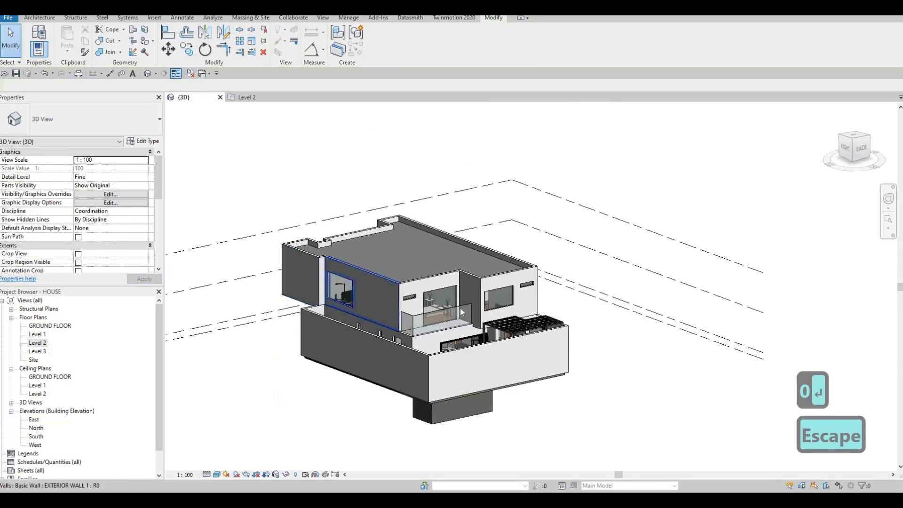
pyautogui.scroll(1, 465, 305)
pyautogui.click(414, 308)
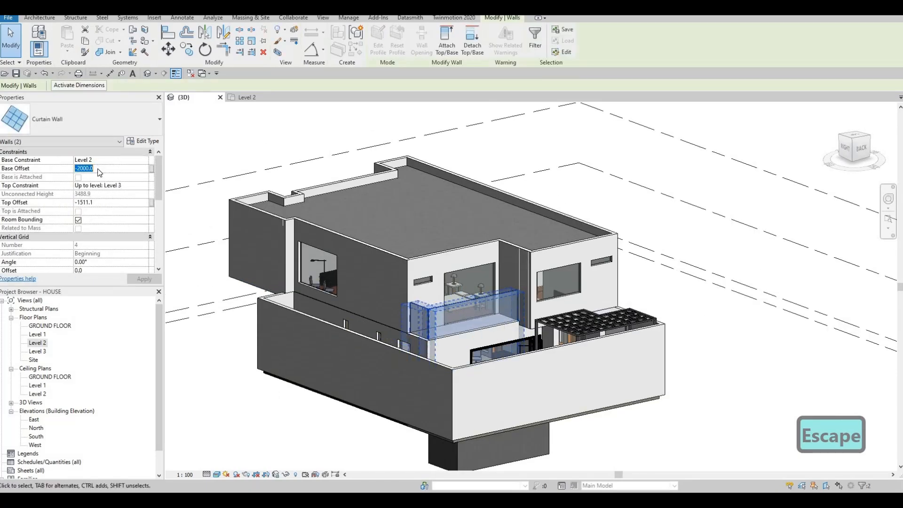
pyautogui.write('0')
pyautogui.press('Return')
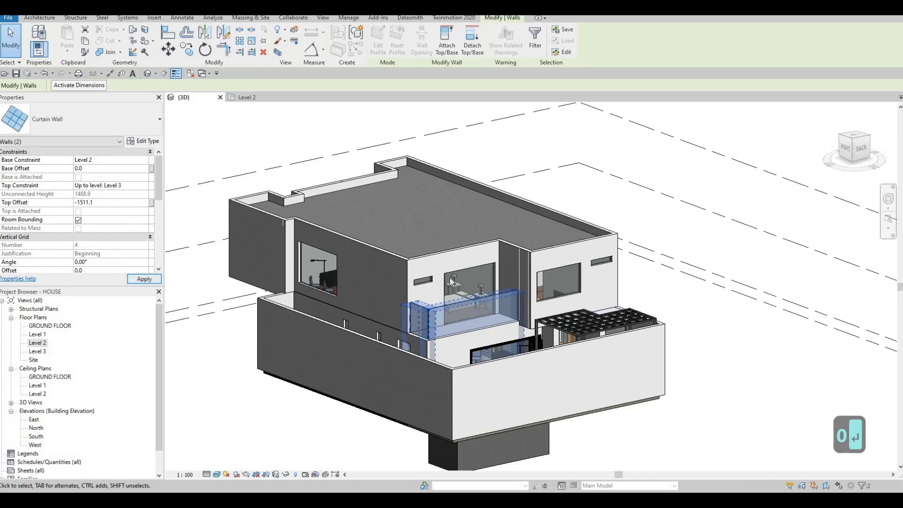
pyautogui.press('Escape')
pyautogui.press('Escape')
# Lower the top of the rear balcony's long curtain wall to a height of about 1280 mm.
pyautogui.keyDown('shift'); pyautogui.moveTo(550, 345); pyautogui.dragTo(625, 307, button='middle'); pyautogui.keyUp('shift')
pyautogui.scroll(5, 606, 309)
pyautogui.scroll(-2, 565, 306)
pyautogui.keyDown('shift'); pyautogui.moveTo(560, 287); pyautogui.dragTo(553, 269, button='middle'); pyautogui.keyUp('shift')
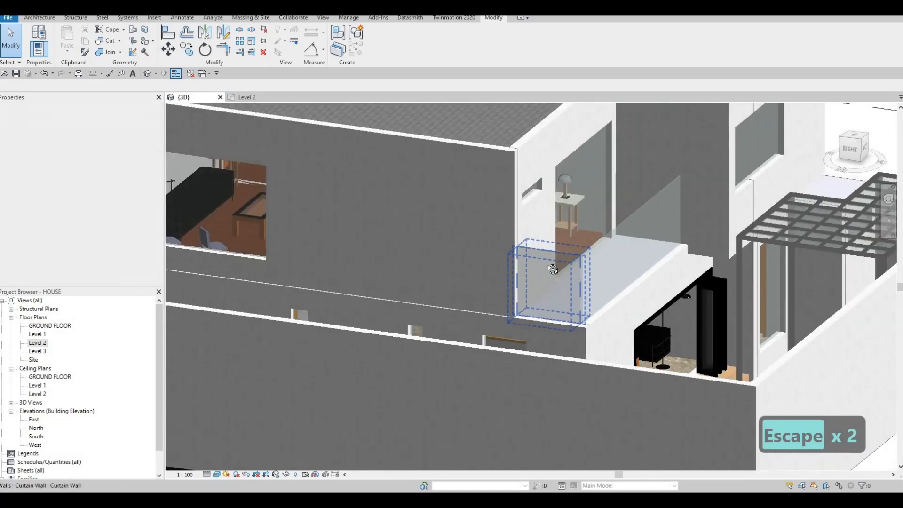
pyautogui.keyDown('shift'); pyautogui.moveTo(499, 287); pyautogui.dragTo(400, 252, button='middle'); pyautogui.keyUp('shift')
pyautogui.scroll(-1, 417, 247)
pyautogui.scroll(-3, 417, 246)
pyautogui.scroll(2, 410, 254)
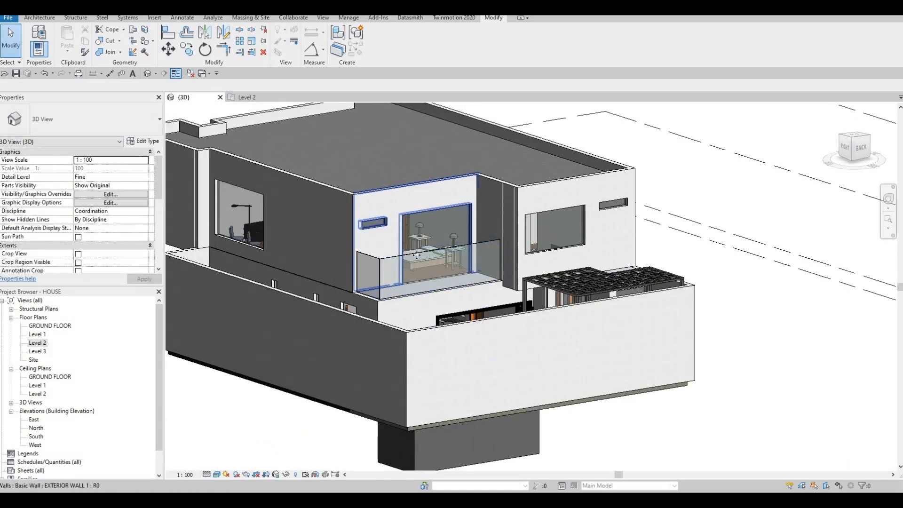
pyautogui.click(423, 271)
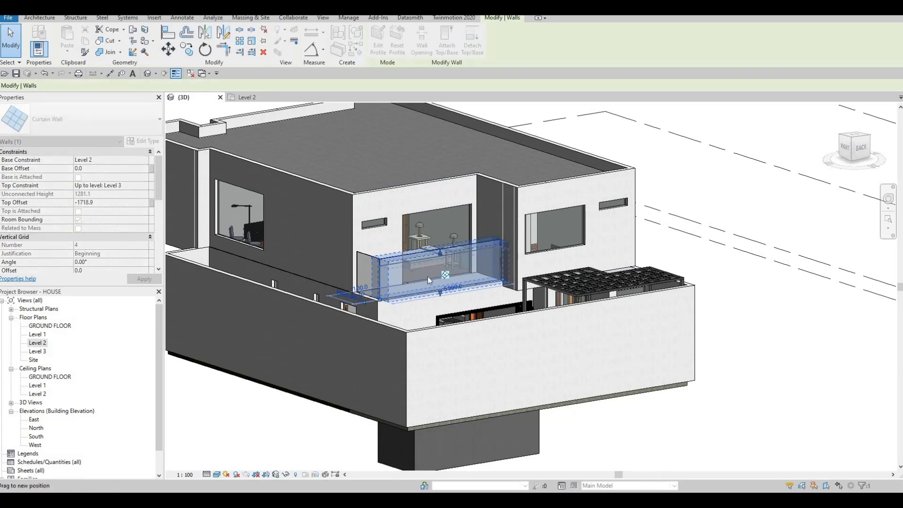
pyautogui.press('Escape')
pyautogui.press('Escape')
# Align the tops of the rear side curtain wall and the front balcony's curtain walls with the rear long curtain wall's top.
pyautogui.press('a')
pyautogui.press('l')
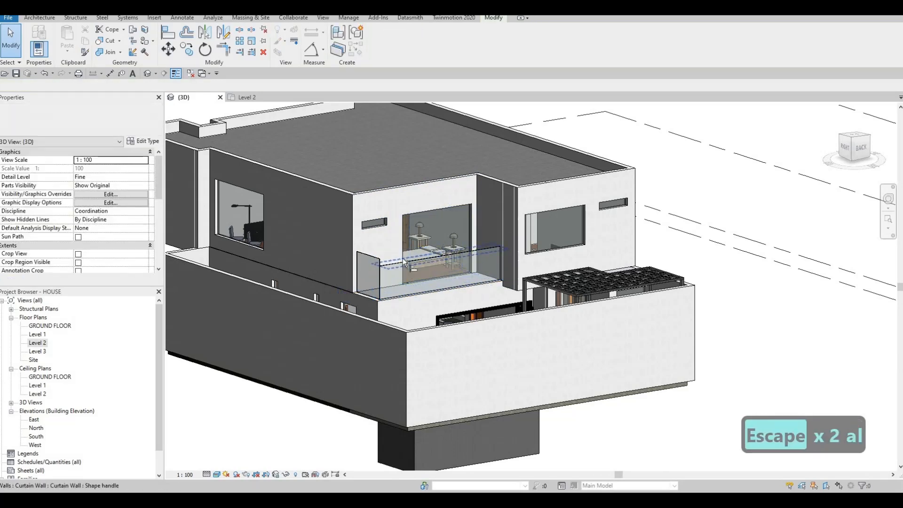
pyautogui.click(390, 264)
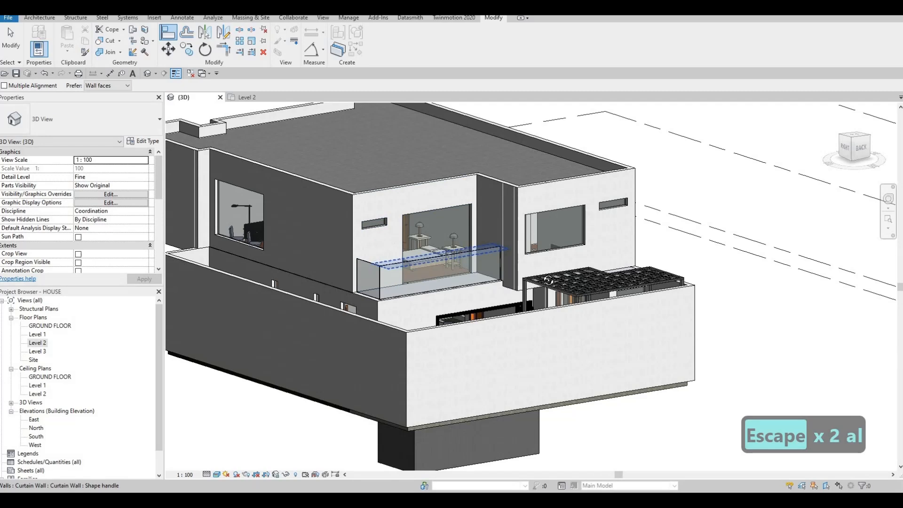
pyautogui.keyDown('shift'); pyautogui.moveTo(399, 210); pyautogui.dragTo(305, 156, button='middle'); pyautogui.keyUp('shift')
pyautogui.click(309, 162)
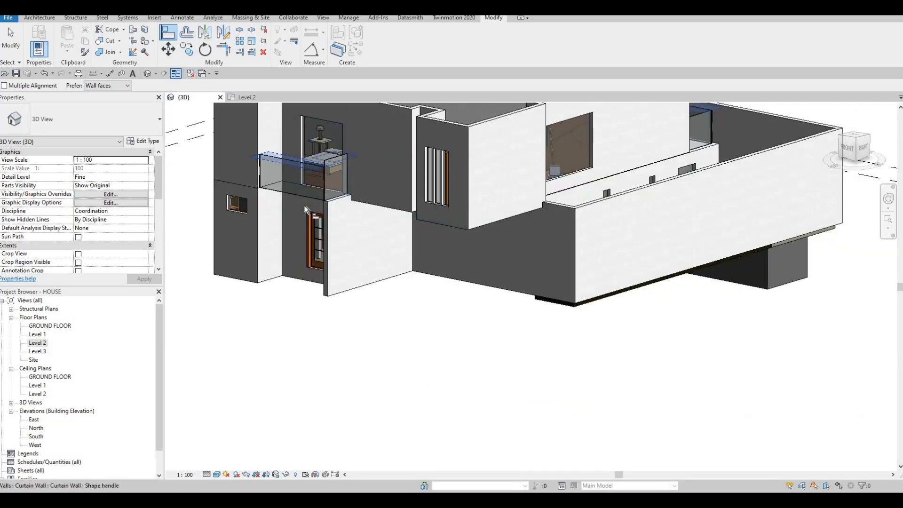
pyautogui.press('Escape')
pyautogui.keyDown('shift'); pyautogui.moveTo(330, 221); pyautogui.dragTo(301, 180, button='middle'); pyautogui.keyUp('shift')
pyautogui.keyDown('shift'); pyautogui.moveTo(313, 309); pyautogui.dragTo(203, 249, button='middle'); pyautogui.keyUp('shift')
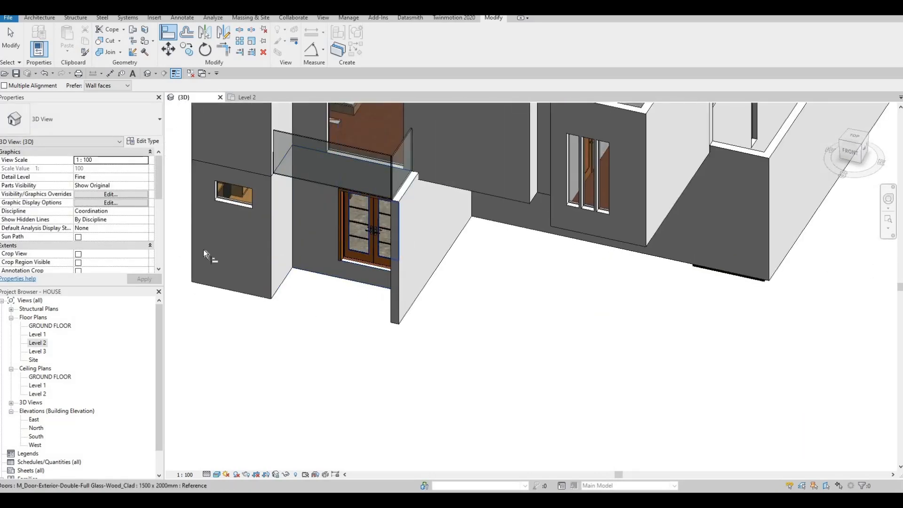
pyautogui.press('Escape')
pyautogui.press('Escape')
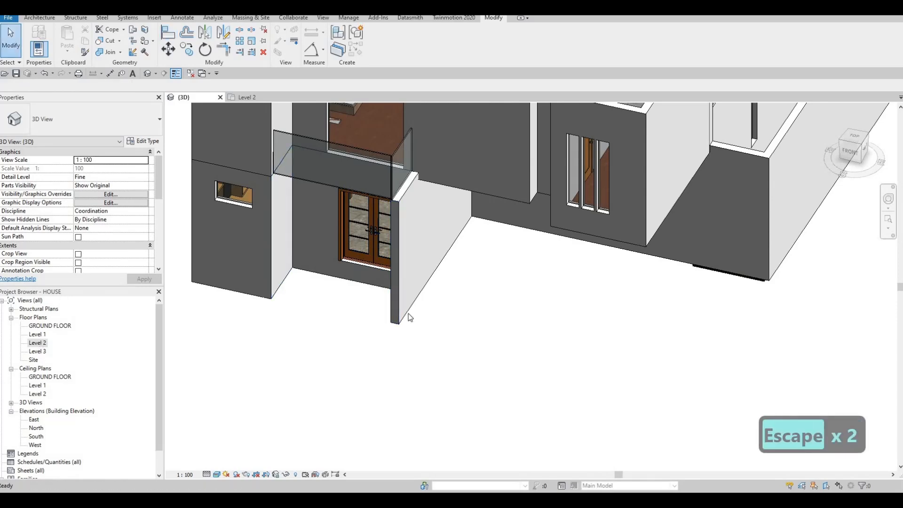
# Examine the front entrance on the Level 1 floor plan, including the double door and the exterior wall beside it.
pyautogui.doubleClick(37, 335)
pyautogui.scroll(6, 539, 329)
pyautogui.click(534, 293)
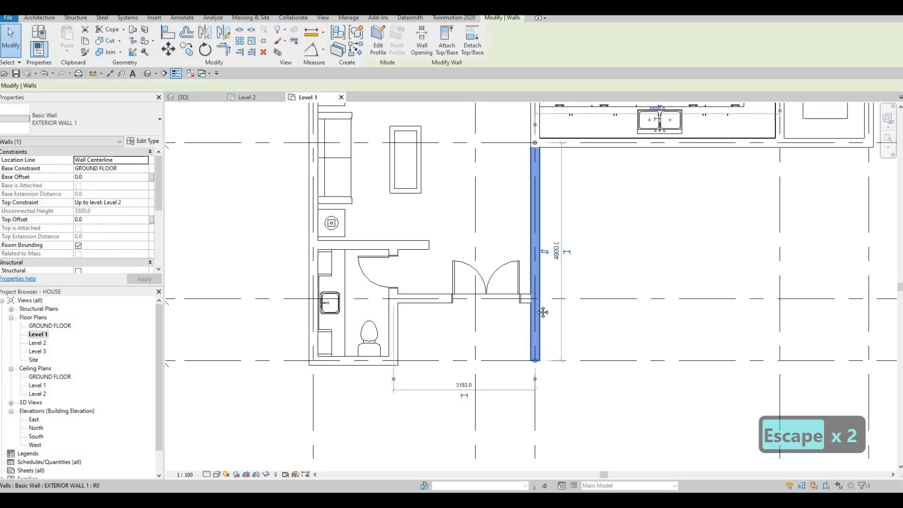
pyautogui.press('Escape')
pyautogui.moveTo(530, 296); pyautogui.dragTo(530, 311, button='middle')
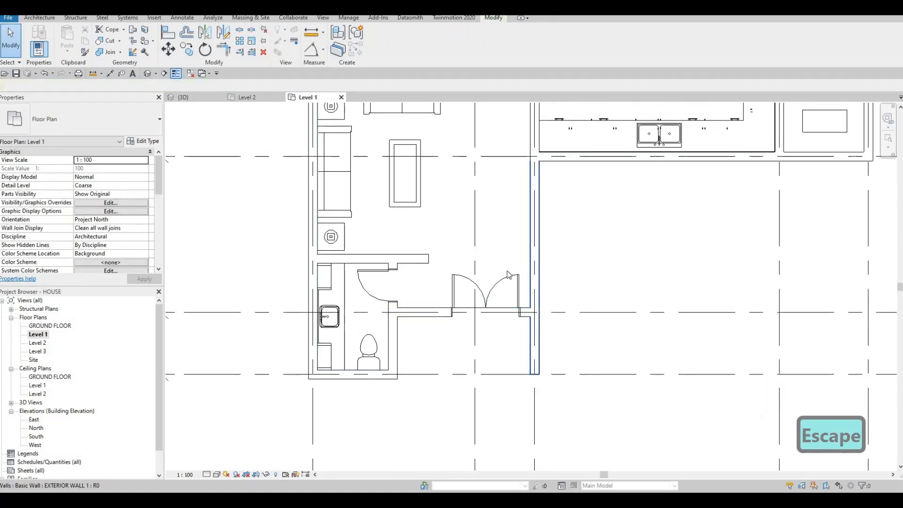
pyautogui.press('Escape')
pyautogui.press('Escape')
pyautogui.scroll(-2, 491, 299)
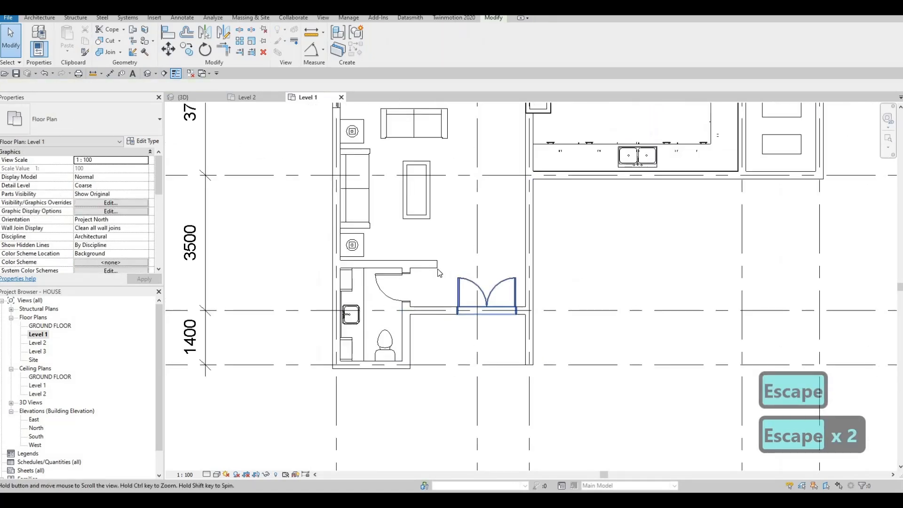
pyautogui.scroll(2, 437, 269)
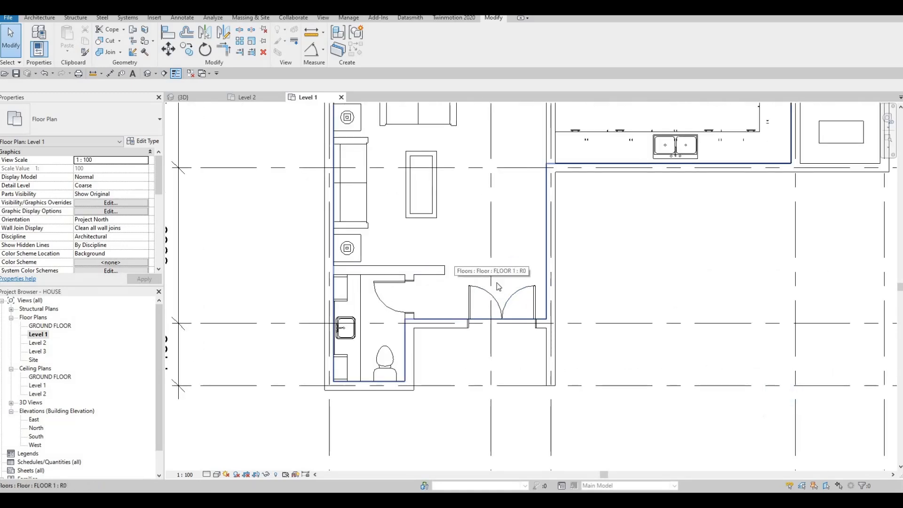
pyautogui.press('Escape')
pyautogui.press('Escape')
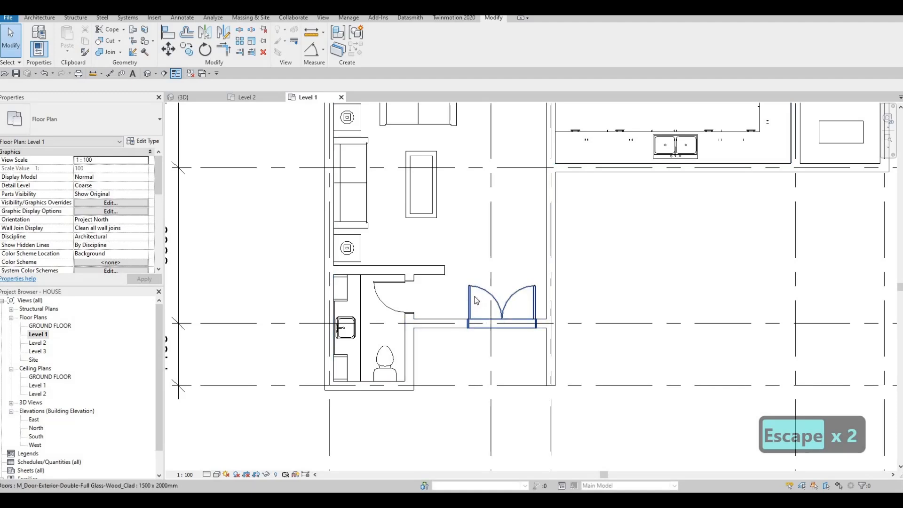
pyautogui.scroll(-2, 473, 299)
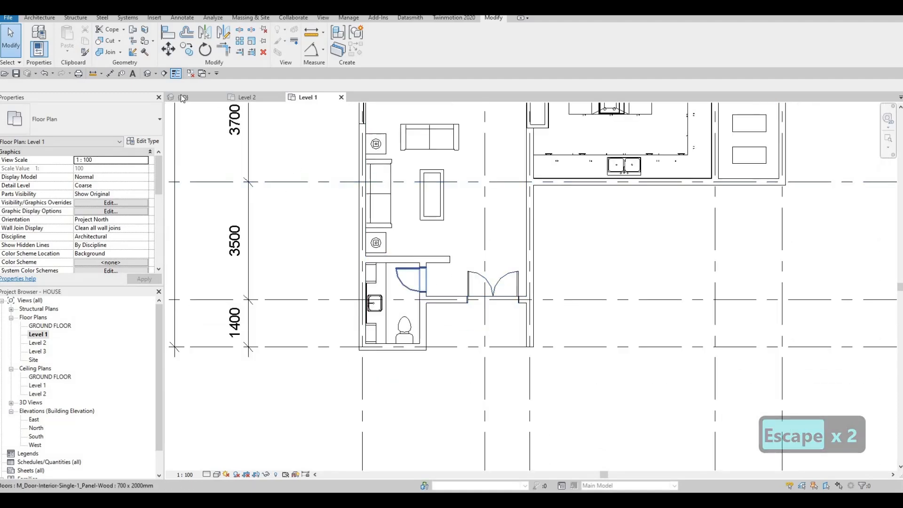
# Review the house in 3D, from the front entrance and balcony around to the rear facade.
pyautogui.scroll(-2, 450, 250)
pyautogui.keyDown('shift'); pyautogui.moveTo(450, 250); pyautogui.dragTo(468, 292, button='middle'); pyautogui.keyUp('shift')
pyautogui.scroll(-2, 403, 284)
pyautogui.scroll(-1, 470, 297)
pyautogui.scroll(1, 436, 272)
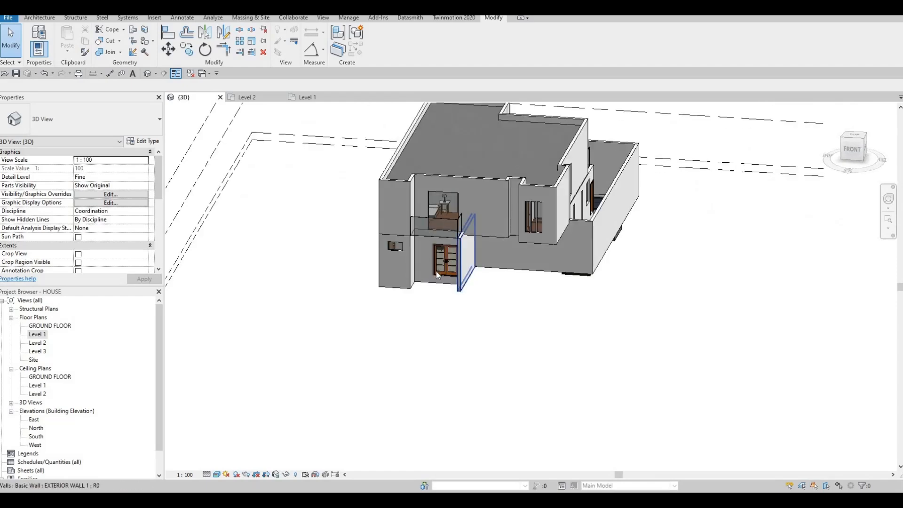
pyautogui.scroll(2, 402, 290)
pyautogui.scroll(1, 427, 292)
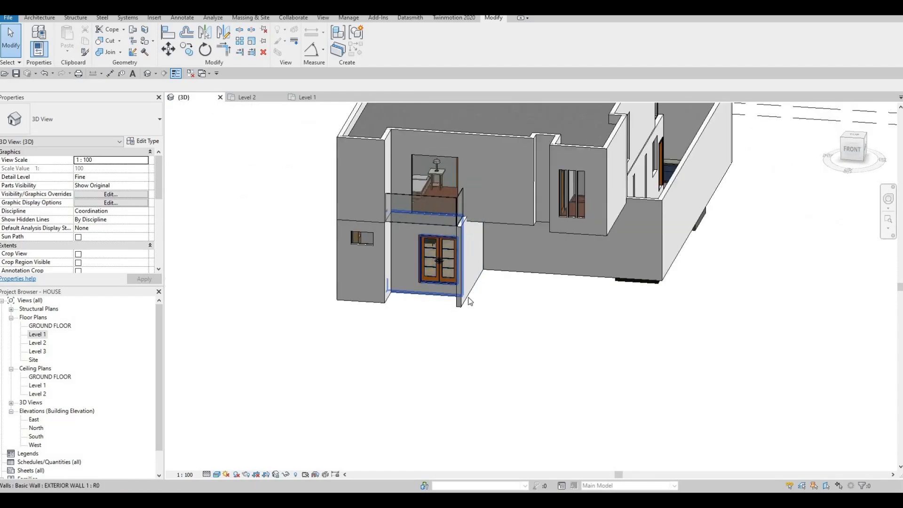
pyautogui.scroll(-2, 501, 297)
pyautogui.keyDown('shift'); pyautogui.moveTo(501, 298); pyautogui.dragTo(453, 348, button='middle'); pyautogui.keyUp('shift')
pyautogui.scroll(1, 426, 309)
pyautogui.scroll(3, 480, 360)
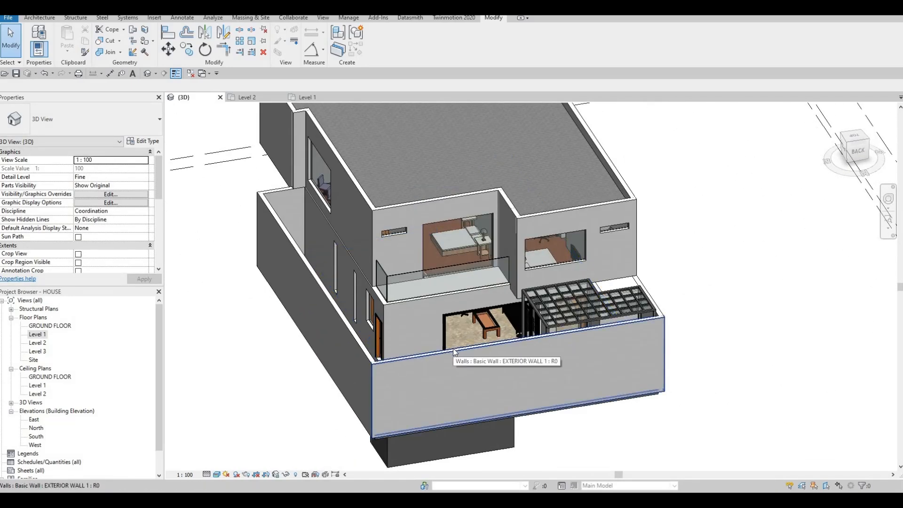
# Start placing a curtain grid line on the bedroom's curtain wall window behind the rear balcony.
pyautogui.click(40, 17)
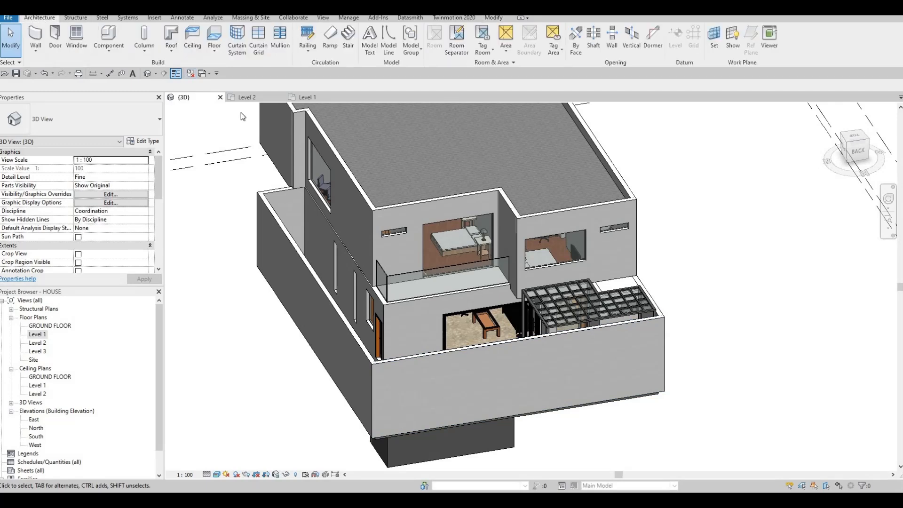
pyautogui.click(261, 46)
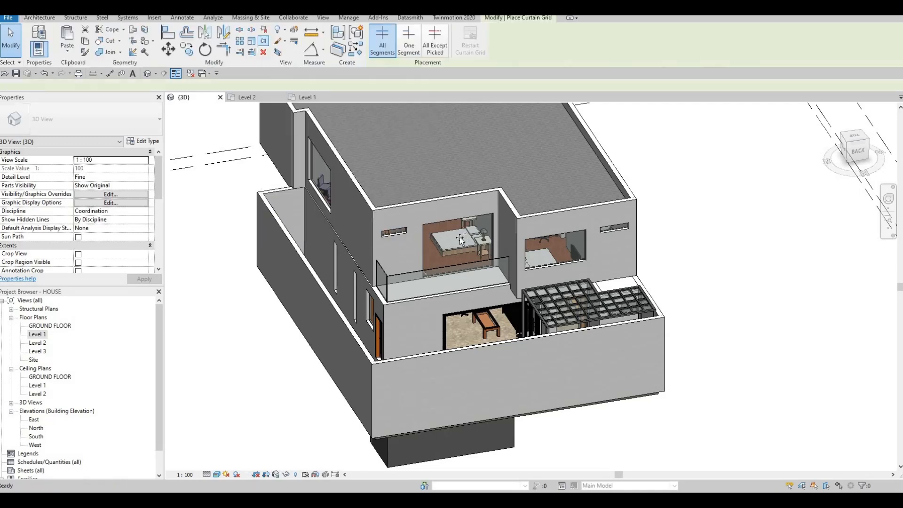
pyautogui.scroll(5, 485, 254)
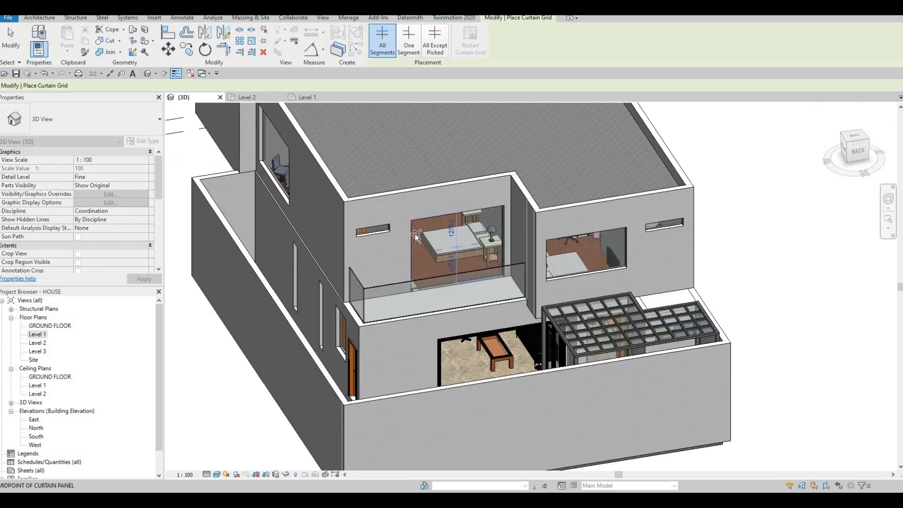
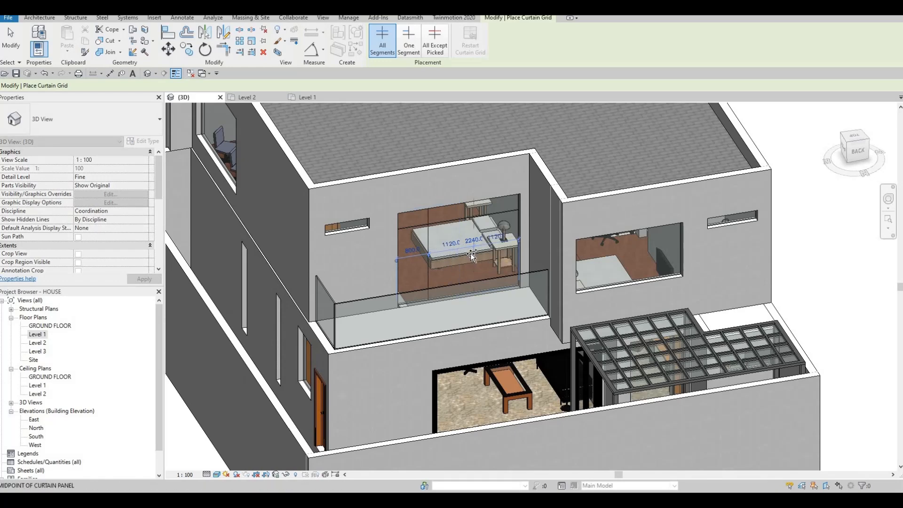
# Divide the front balcony's curtain wall window with a horizontal grid line near its top and a vertical grid line.
pyautogui.keyDown('shift'); pyautogui.moveTo(470, 254); pyautogui.dragTo(427, 242, button='middle'); pyautogui.keyUp('shift')
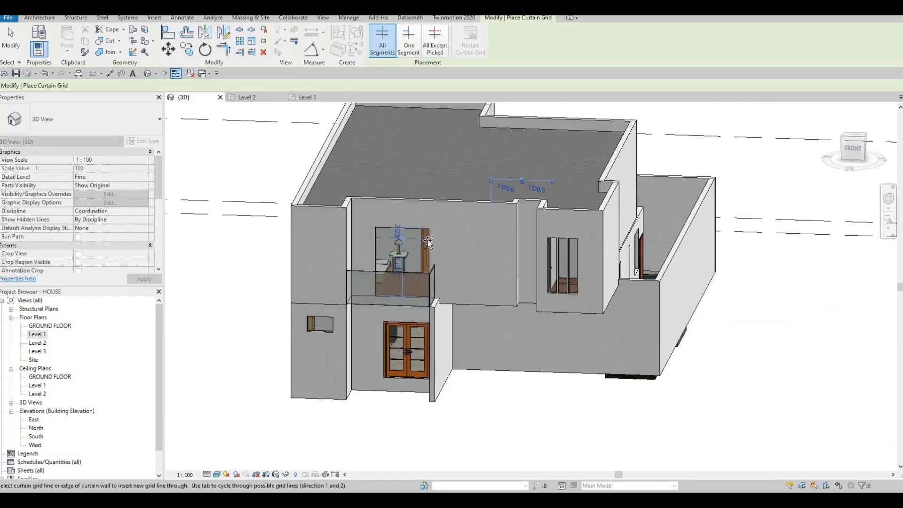
pyautogui.scroll(3, 428, 240)
pyautogui.click(394, 247)
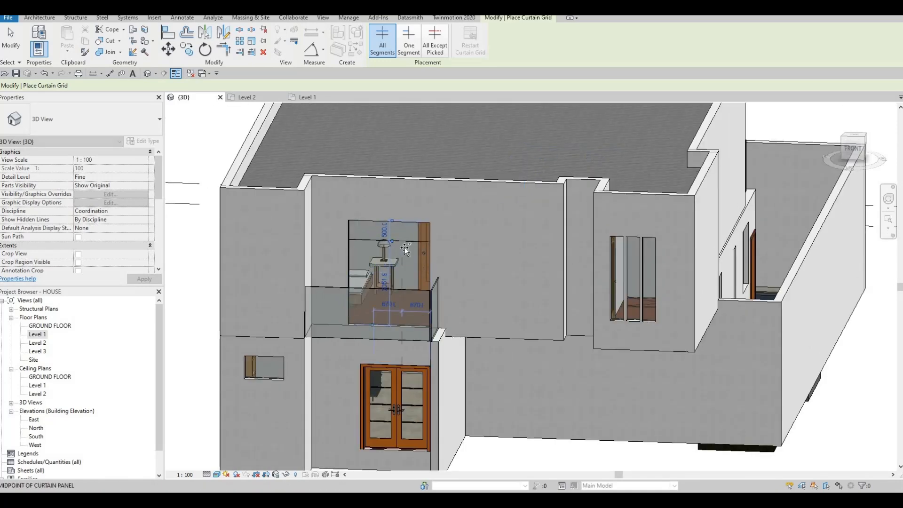
pyautogui.scroll(2, 402, 311)
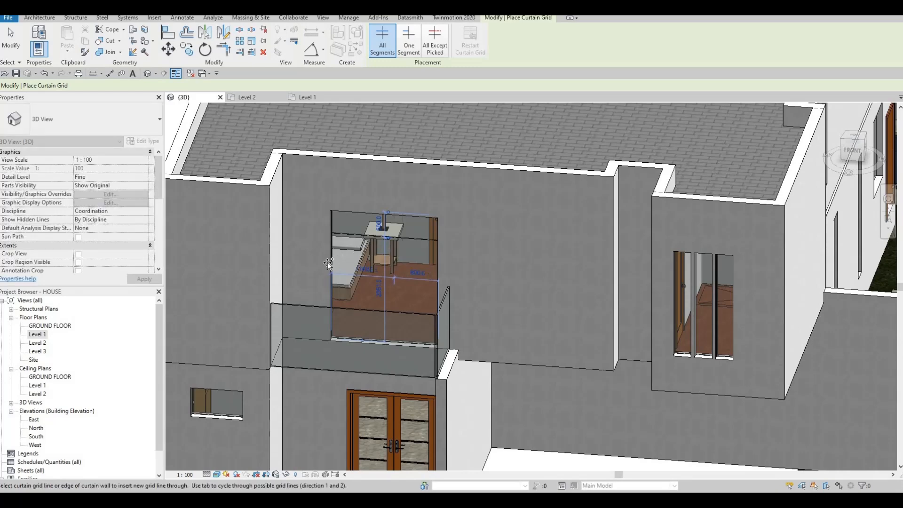
pyautogui.scroll(-3, 423, 229)
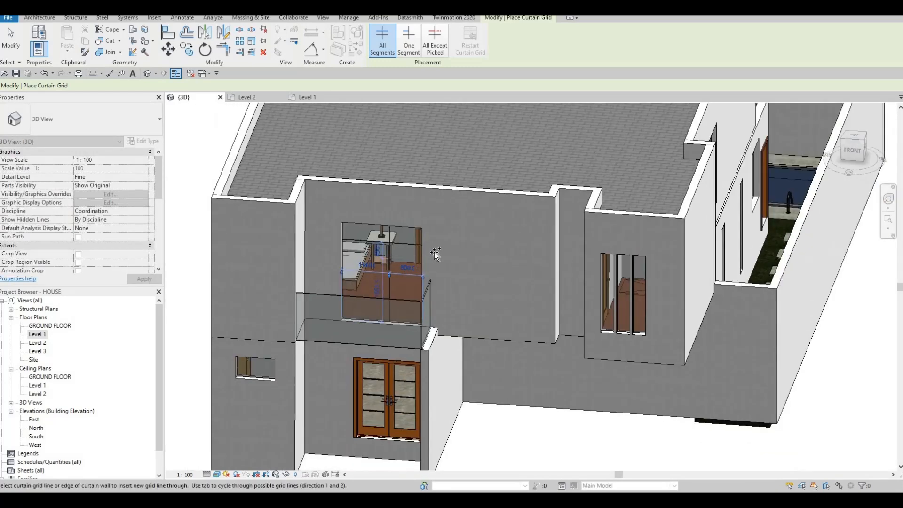
pyautogui.scroll(-1, 489, 270)
# Divide the right facade's large upper curtain wall window into three equal parts with vertical grid lines.
pyautogui.keyDown('shift'); pyautogui.moveTo(471, 257); pyautogui.dragTo(448, 255, button='middle'); pyautogui.keyUp('shift')
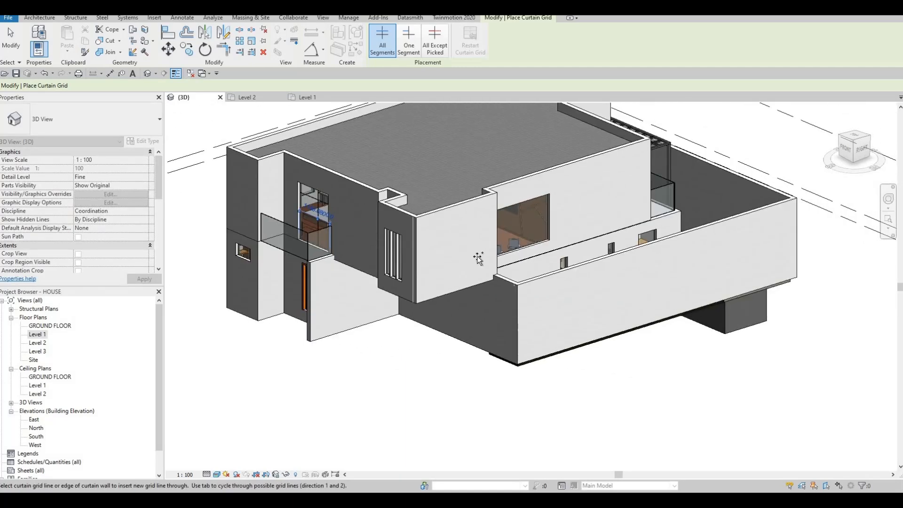
pyautogui.keyDown('shift'); pyautogui.moveTo(504, 260); pyautogui.dragTo(474, 232, button='middle'); pyautogui.keyUp('shift')
pyautogui.scroll(1, 476, 229)
pyautogui.click(476, 231)
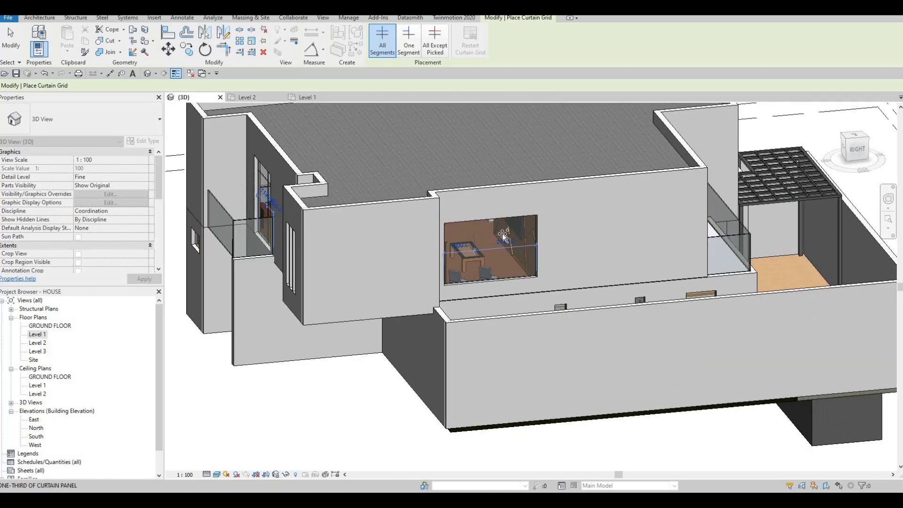
pyautogui.scroll(-3, 470, 254)
# Add a vertical grid line at the middle of the narrow high window beside the rear balcony, giving two 550 mm panels.
pyautogui.keyDown('shift'); pyautogui.moveTo(452, 264); pyautogui.dragTo(408, 260, button='middle'); pyautogui.keyUp('shift')
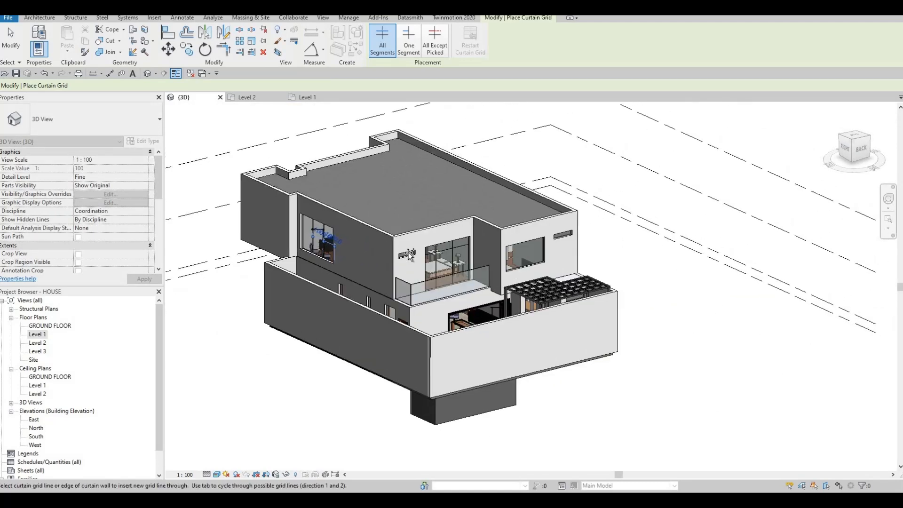
pyautogui.scroll(4, 406, 244)
pyautogui.scroll(3, 405, 244)
pyautogui.click(405, 244)
pyautogui.scroll(-4, 404, 245)
pyautogui.scroll(-3, 615, 253)
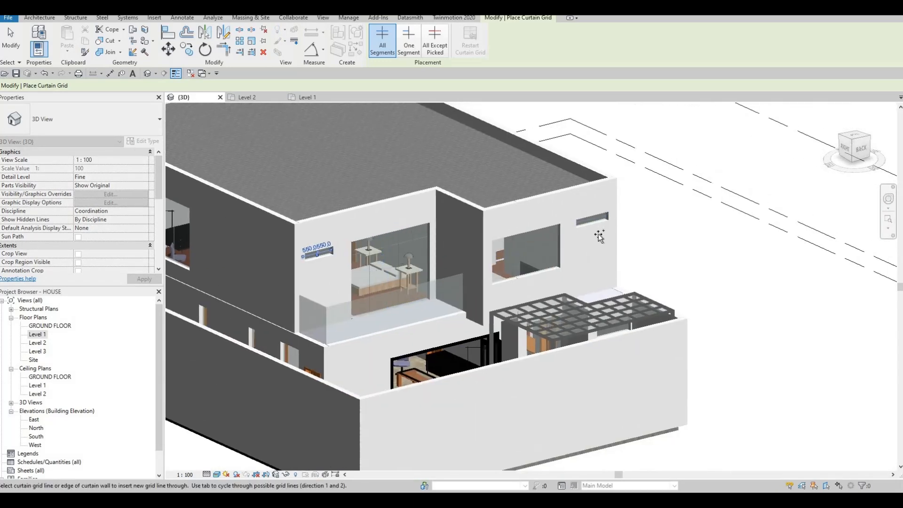
# Place a trial vertical grid line on the narrow high window at the rear facade's pergola end and delete it.
pyautogui.scroll(6, 597, 233)
pyautogui.click(591, 234)
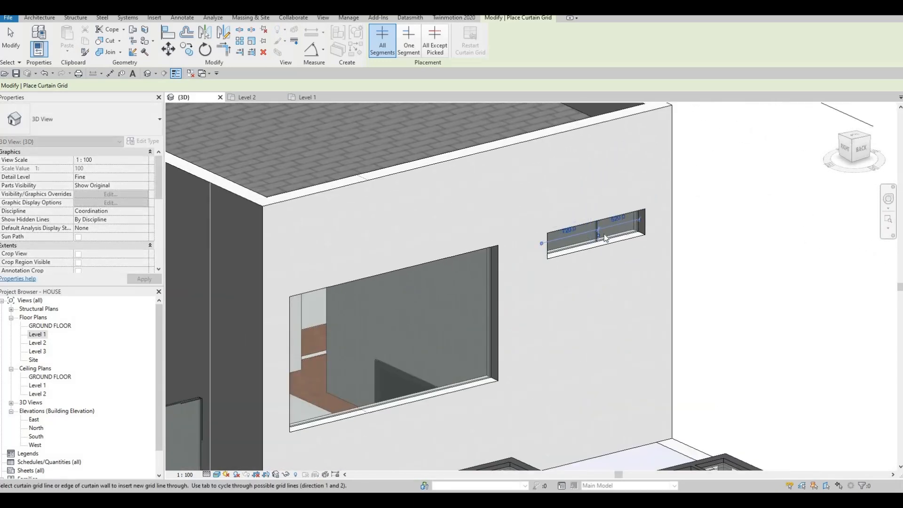
pyautogui.scroll(2, 602, 231)
pyautogui.press('Escape')
pyautogui.press('Escape')
pyautogui.click(599, 227)
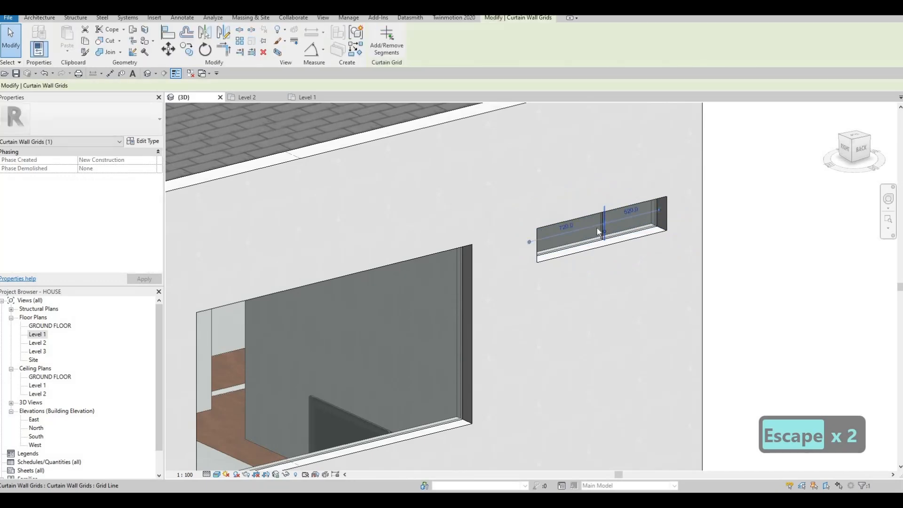
pyautogui.press('Delete')
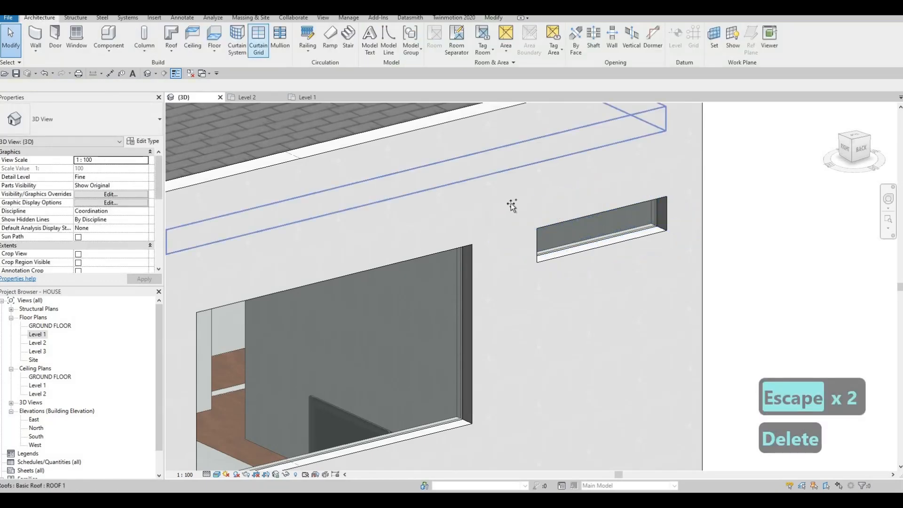
# Add a vertical grid line at the midpoint of the pergola-end narrow high window, giving two 620 mm panels.
pyautogui.press('c')
pyautogui.press('g')
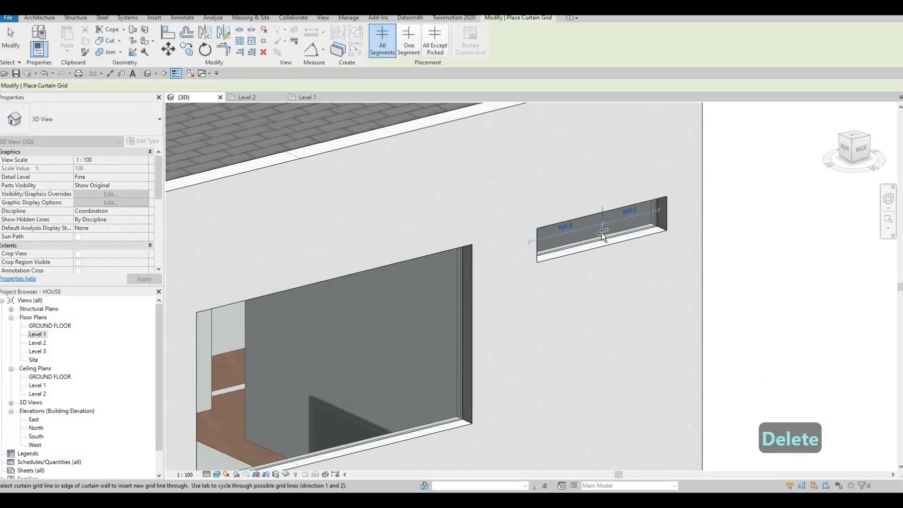
pyautogui.click(540, 254)
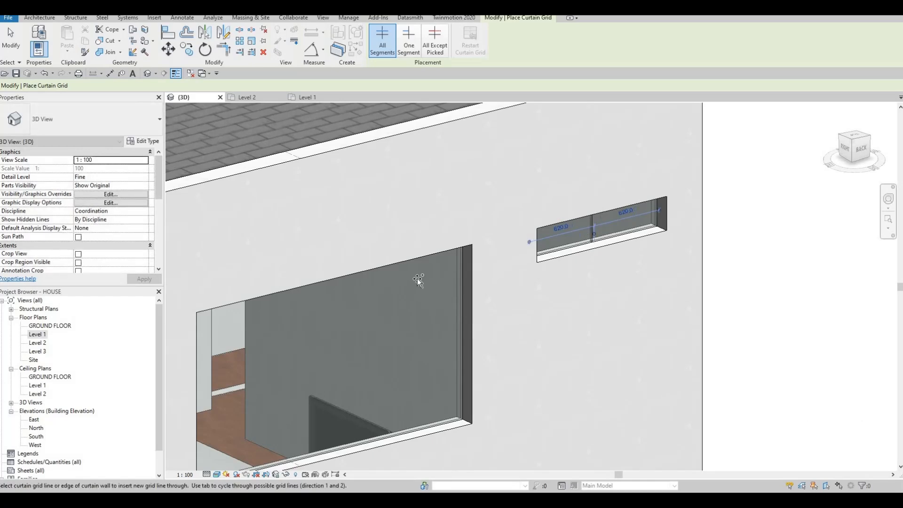
# Divide the large rear window above the pergola with vertical grid lines at its one-third points.
pyautogui.scroll(-4, 430, 296)
pyautogui.keyDown('shift'); pyautogui.moveTo(408, 296); pyautogui.dragTo(399, 298, button='middle'); pyautogui.keyUp('shift')
pyautogui.click(406, 296)
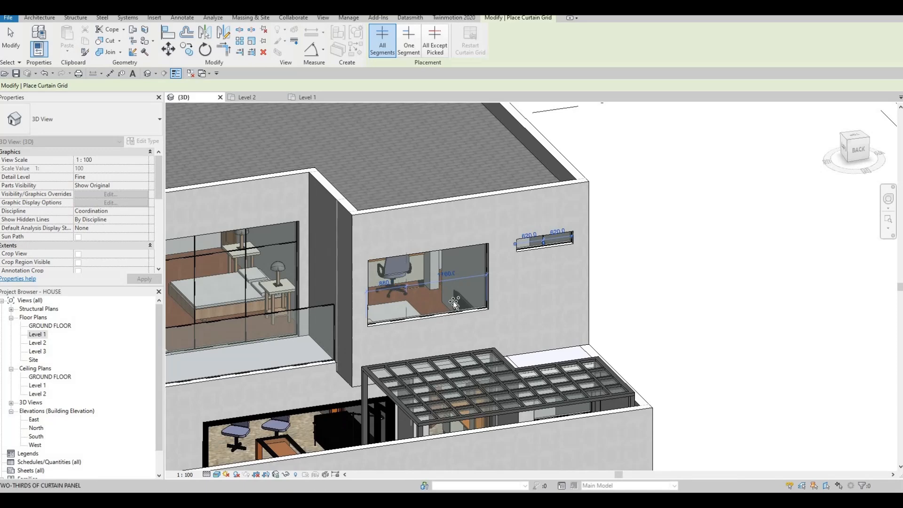
pyautogui.click(449, 301)
# Divide the left facade's windows with vertical grid lines, at the middle of the two narrower ones and the thirds of the widest.
pyautogui.keyDown('shift'); pyautogui.moveTo(443, 301); pyautogui.dragTo(361, 310, button='middle'); pyautogui.keyUp('shift')
pyautogui.keyDown('shift'); pyautogui.moveTo(438, 291); pyautogui.dragTo(624, 297, button='middle'); pyautogui.keyUp('shift')
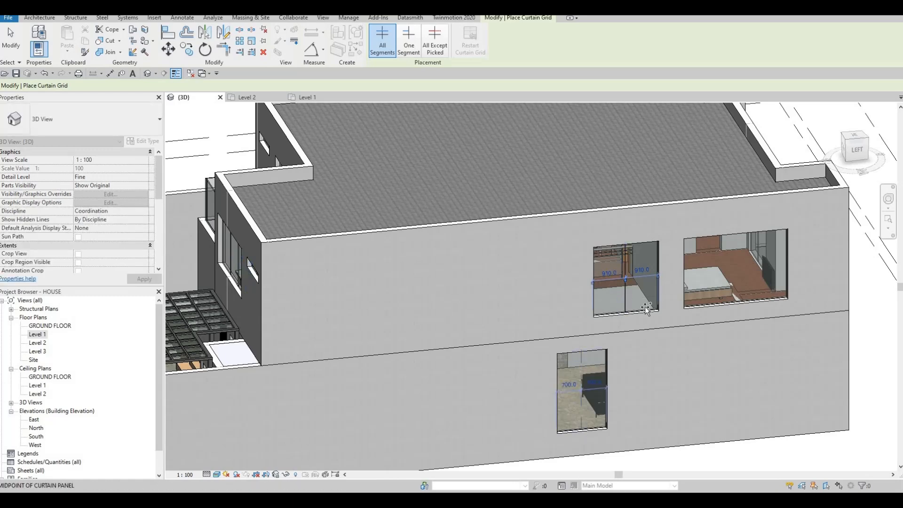
pyautogui.moveTo(688, 306); pyautogui.dragTo(583, 306, button='middle')
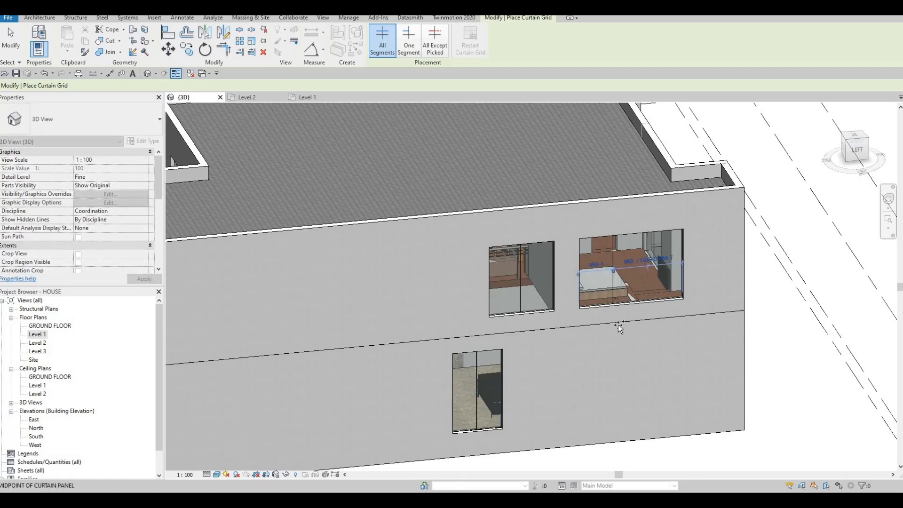
# Add a vertical grid line to the small window beside the front entrance's double door.
pyautogui.keyDown('shift'); pyautogui.moveTo(591, 369); pyautogui.dragTo(525, 350, button='middle'); pyautogui.keyUp('shift')
pyautogui.moveTo(685, 365); pyautogui.dragTo(515, 332, button='middle')
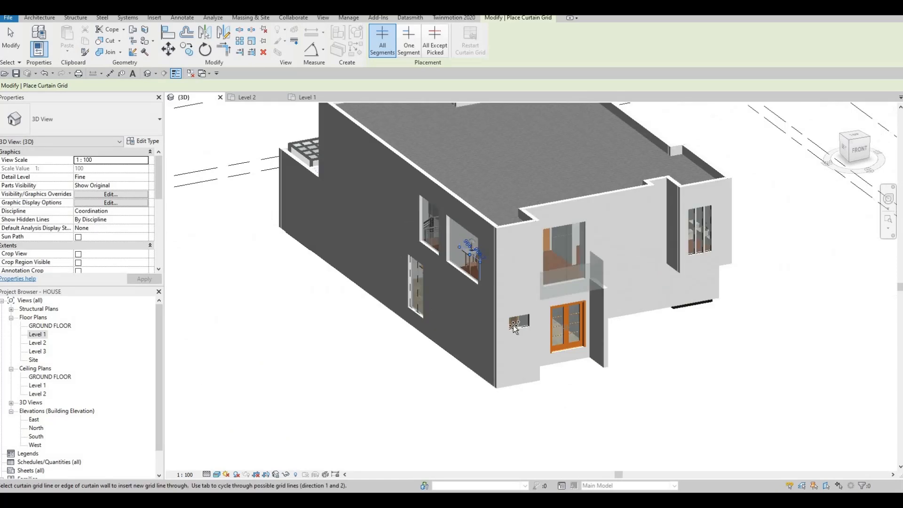
pyautogui.scroll(5, 515, 331)
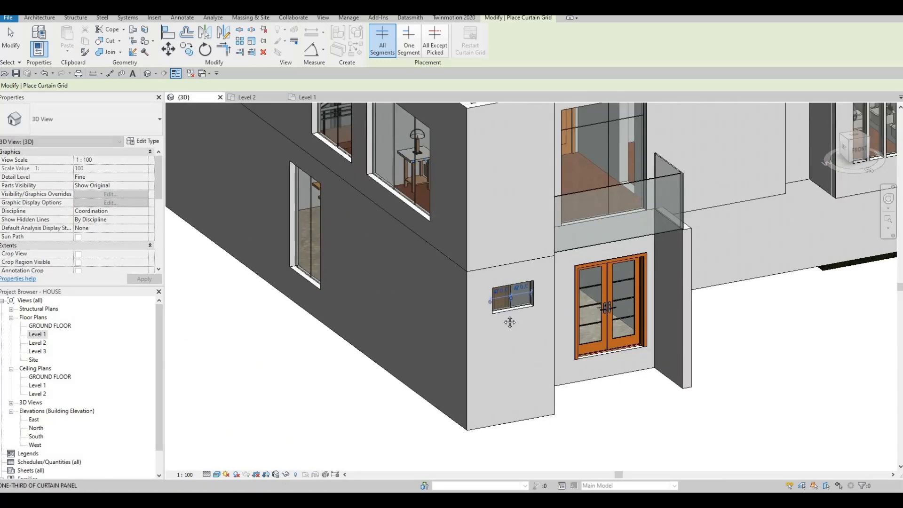
pyautogui.scroll(-5, 499, 303)
# Add a vertical grid line at the midpoint of the wide lower window beside the right facade's wooden door.
pyautogui.keyDown('shift'); pyautogui.moveTo(499, 303); pyautogui.dragTo(456, 444, button='middle'); pyautogui.keyUp('shift')
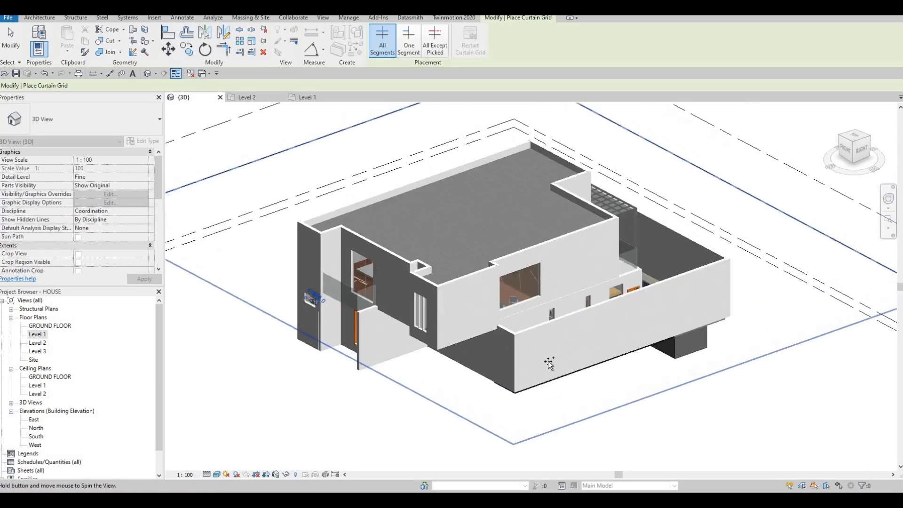
pyautogui.keyDown('shift'); pyautogui.moveTo(551, 363); pyautogui.dragTo(520, 393, button='middle'); pyautogui.keyUp('shift')
pyautogui.scroll(4, 523, 400)
pyautogui.keyDown('shift'); pyautogui.moveTo(529, 456); pyautogui.dragTo(518, 430, button='middle'); pyautogui.keyUp('shift')
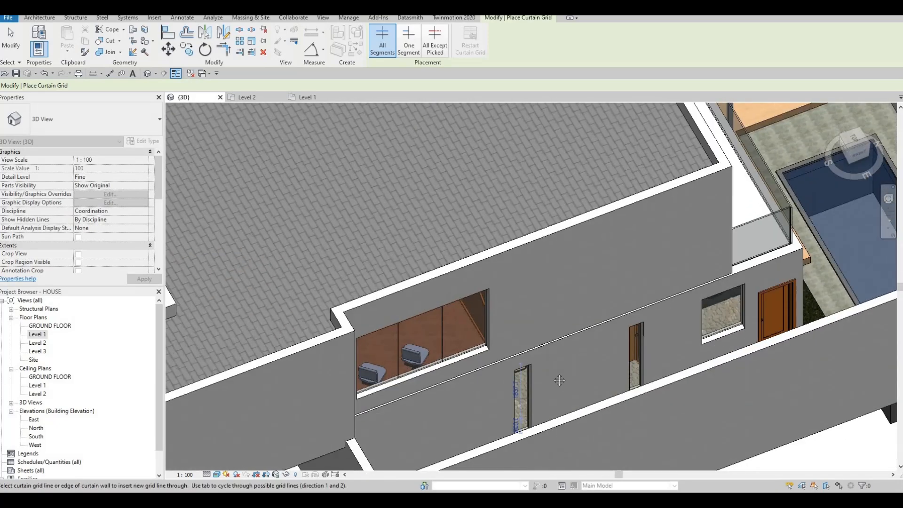
pyautogui.keyDown('shift'); pyautogui.moveTo(543, 366); pyautogui.dragTo(559, 325, button='middle'); pyautogui.keyUp('shift')
pyautogui.moveTo(561, 295); pyautogui.dragTo(571, 303, button='middle')
pyautogui.scroll(1, 569, 297)
pyautogui.scroll(1, 568, 296)
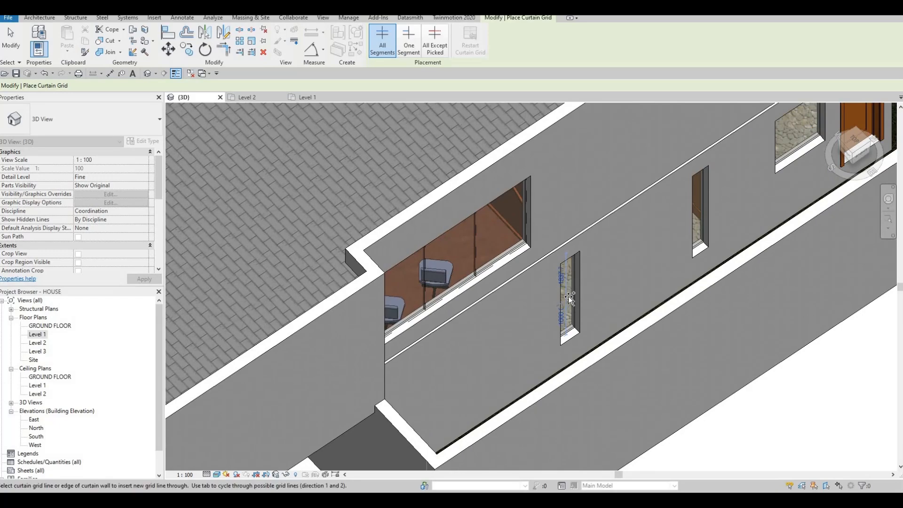
pyautogui.click(568, 298)
pyautogui.moveTo(572, 288); pyautogui.dragTo(567, 328, button='middle')
pyautogui.scroll(-1, 531, 315)
pyautogui.scroll(1, 570, 351)
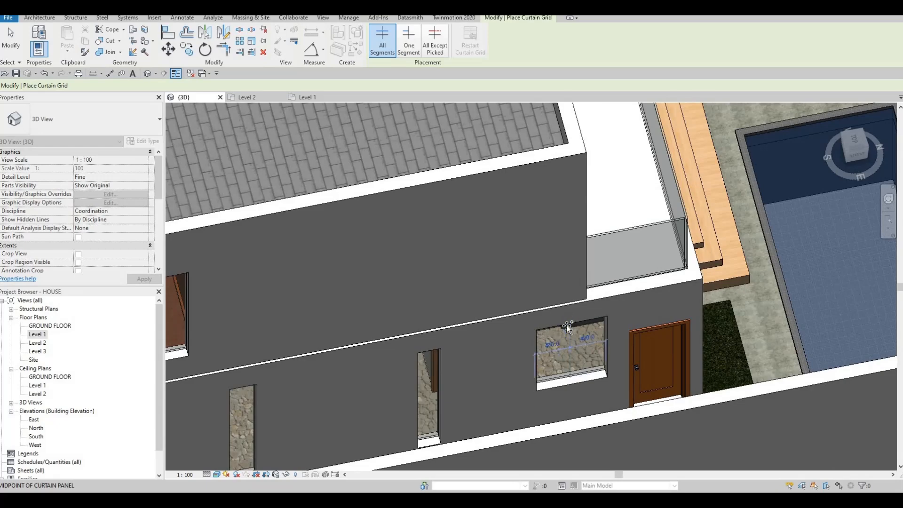
# Add vertical grid lines to the two windows beneath the rear pergola.
pyautogui.scroll(-3, 527, 341)
pyautogui.keyDown('shift'); pyautogui.moveTo(473, 335); pyautogui.dragTo(702, 248, button='middle'); pyautogui.keyUp('shift')
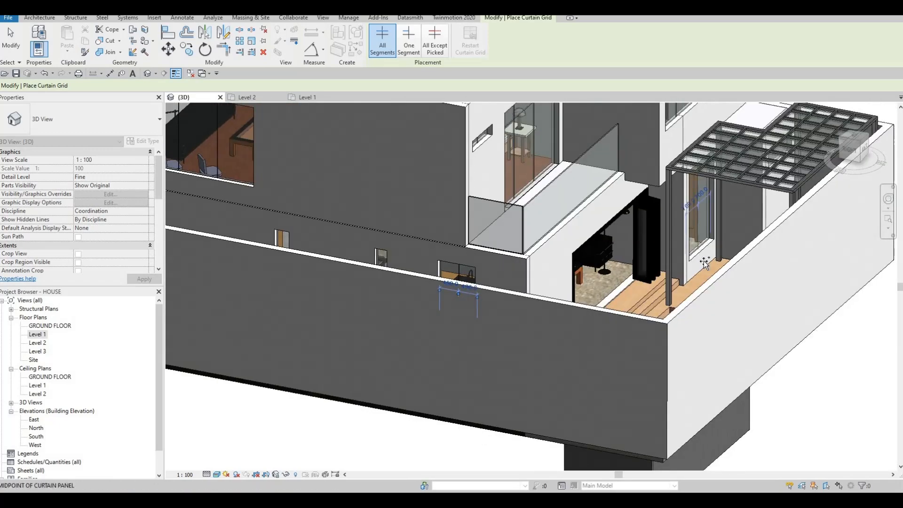
pyautogui.scroll(-5, 681, 363)
pyautogui.scroll(3, 771, 193)
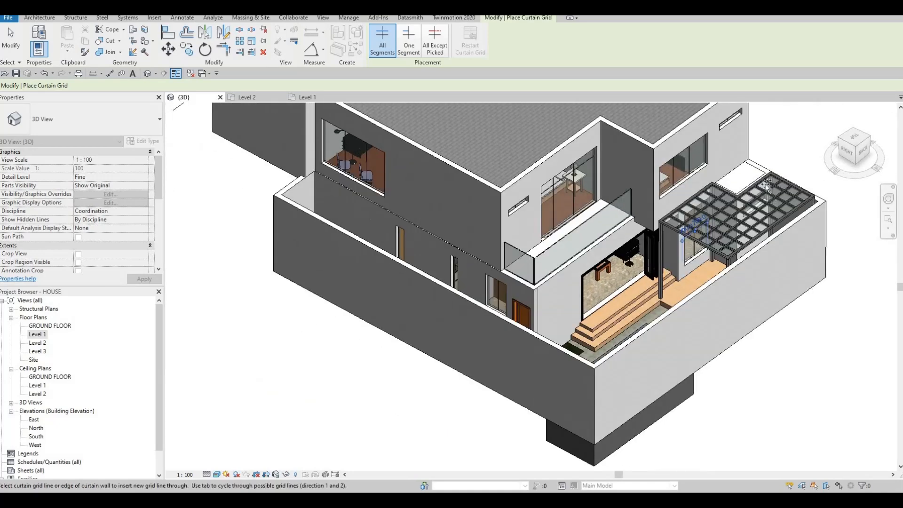
pyautogui.scroll(6, 738, 197)
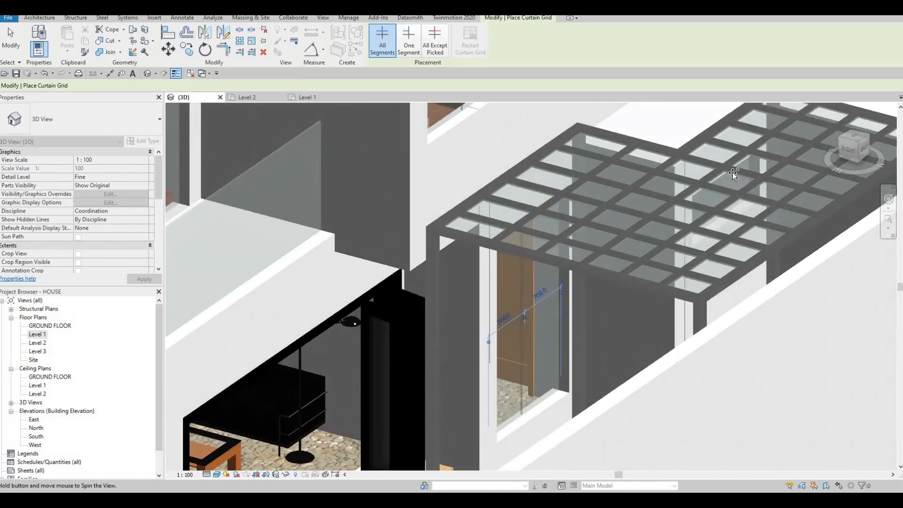
pyautogui.keyDown('shift'); pyautogui.moveTo(733, 172); pyautogui.dragTo(393, 219, button='middle'); pyautogui.keyUp('shift')
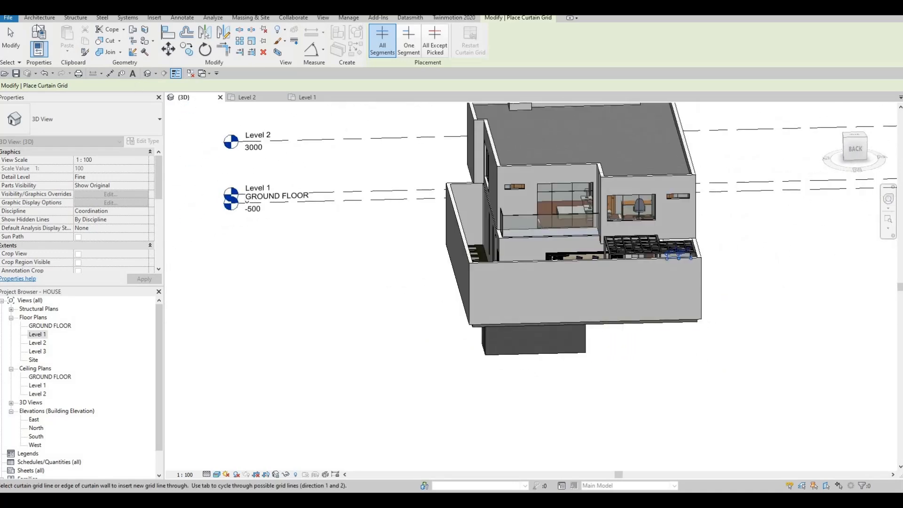
# Start the Mullion tool with All Grid Lines placement and the Rectangular Mullion 50mm x 65mm type.
pyautogui.click(39, 19)
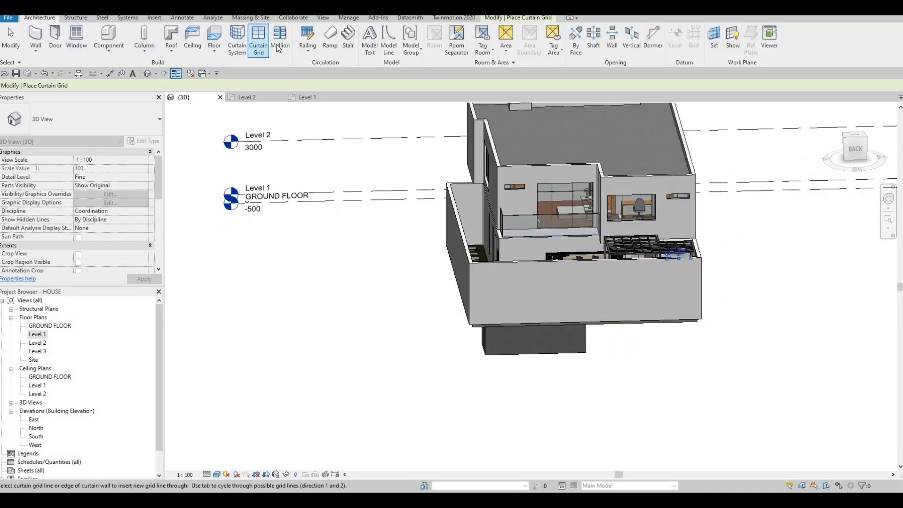
pyautogui.click(277, 46)
pyautogui.click(422, 53)
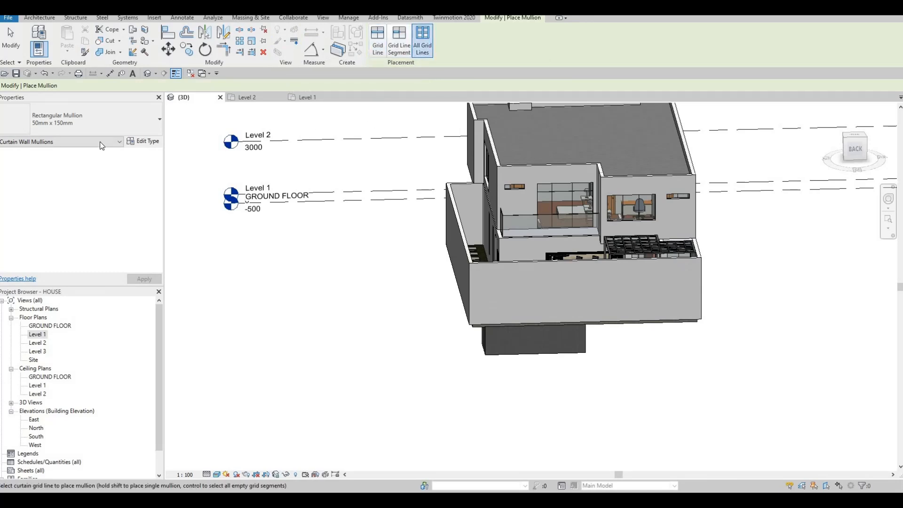
pyautogui.click(102, 129)
pyautogui.click(56, 257)
# Place mullions on all grid lines of the rear facade's upper windows, including the balcony window and both narrow windows.
pyautogui.keyDown('shift'); pyautogui.moveTo(546, 228); pyautogui.dragTo(616, 242, button='middle'); pyautogui.keyUp('shift')
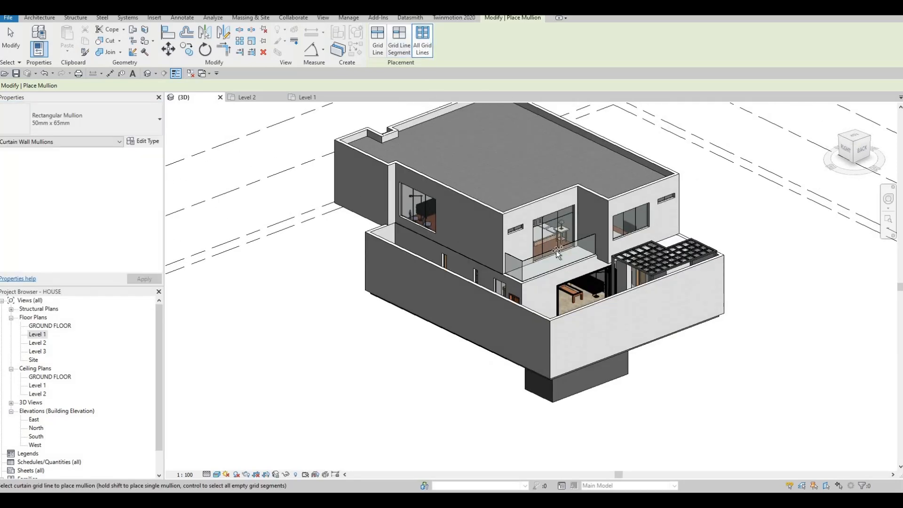
pyautogui.click(545, 236)
pyautogui.click(515, 229)
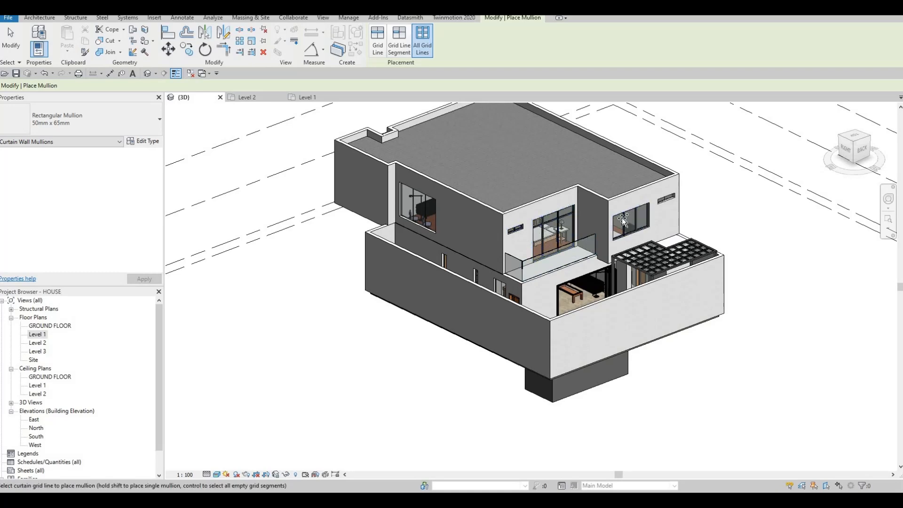
# Place mullions on the grid lines of the tall window beneath the rear pergola.
pyautogui.keyDown('shift'); pyautogui.moveTo(583, 331); pyautogui.dragTo(683, 270, button='middle'); pyautogui.keyUp('shift')
pyautogui.scroll(5, 667, 272)
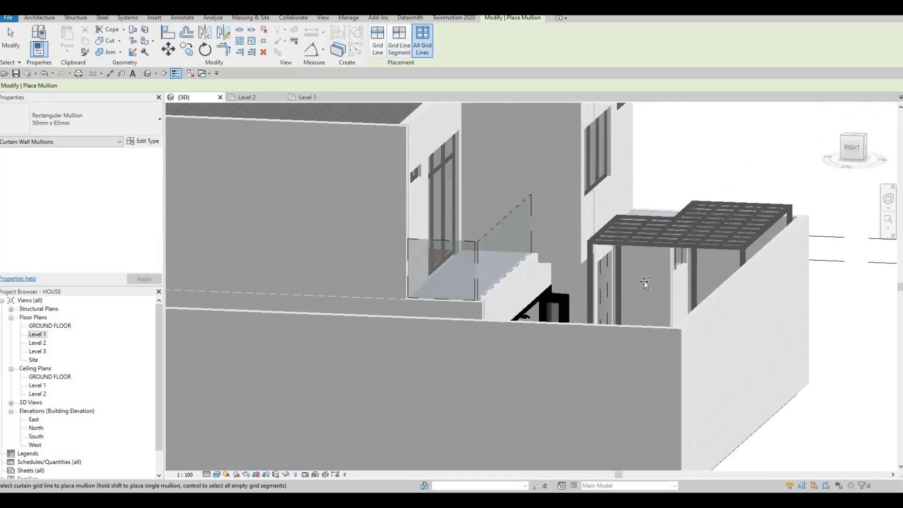
pyautogui.click(598, 284)
# Place mullions on the right facade's wide lower window beside the wooden door and its large upper window.
pyautogui.scroll(-4, 583, 295)
pyautogui.keyDown('shift'); pyautogui.moveTo(616, 308); pyautogui.dragTo(491, 330, button='middle'); pyautogui.keyUp('shift')
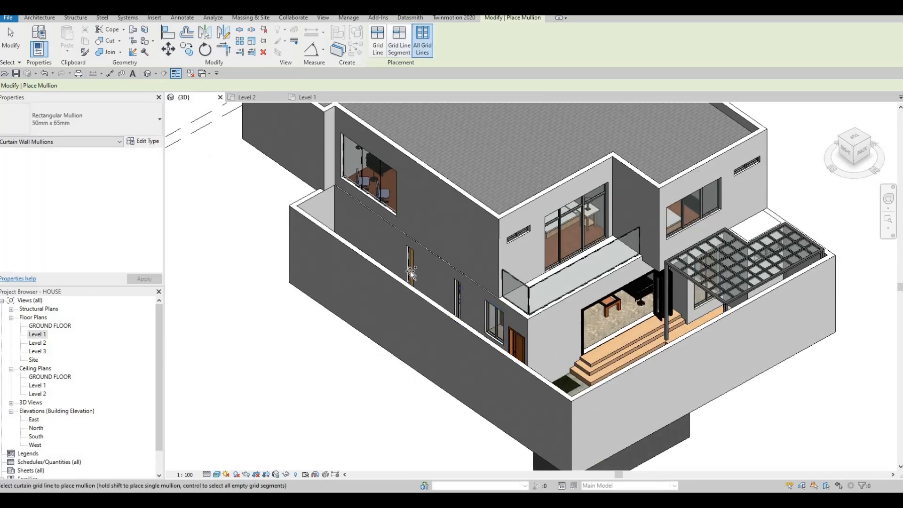
pyautogui.keyDown('shift'); pyautogui.moveTo(501, 225); pyautogui.dragTo(492, 325, button='middle'); pyautogui.keyUp('shift')
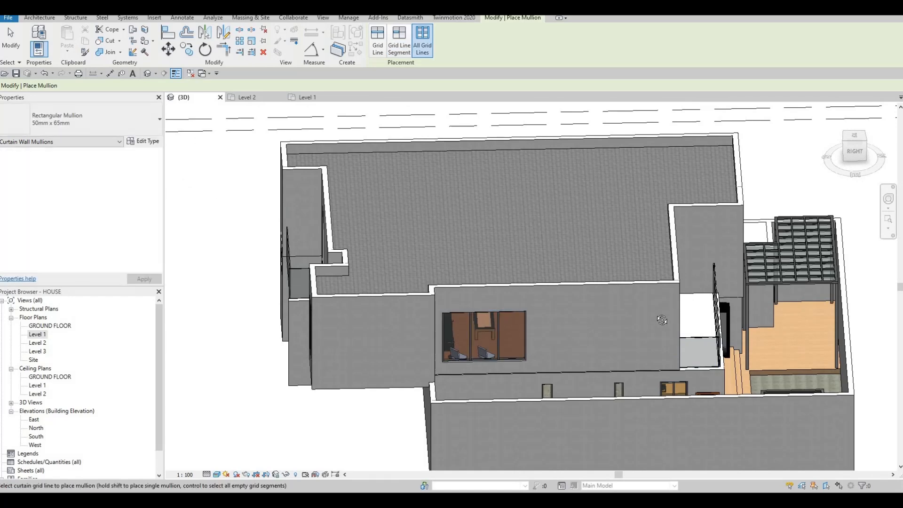
# Place mullions on all grid lines of the front balcony's curtain wall window.
pyautogui.scroll(-4, 639, 324)
pyautogui.keyDown('shift'); pyautogui.moveTo(643, 323); pyautogui.dragTo(700, 367, button='middle'); pyautogui.keyUp('shift')
pyautogui.moveTo(700, 372); pyautogui.dragTo(612, 295, button='middle')
pyautogui.scroll(3, 611, 295)
pyautogui.scroll(2, 616, 296)
pyautogui.click(629, 292)
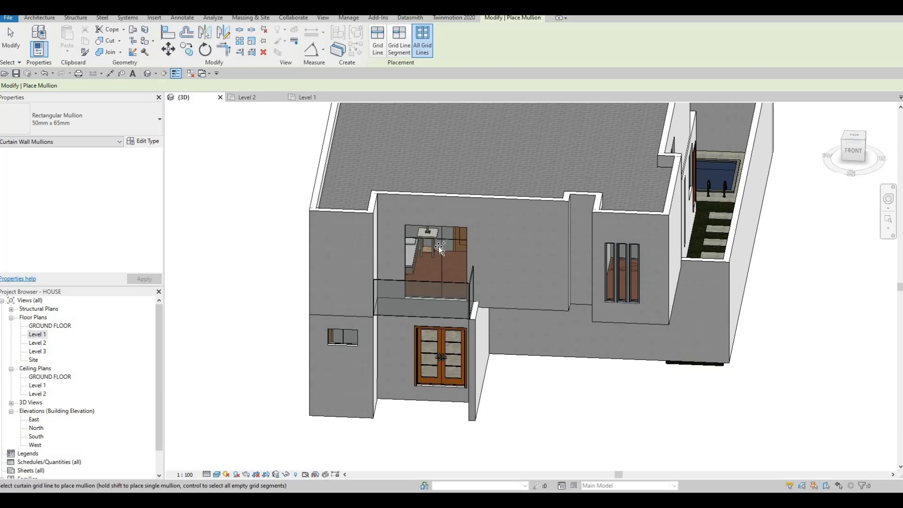
pyautogui.scroll(-2, 462, 249)
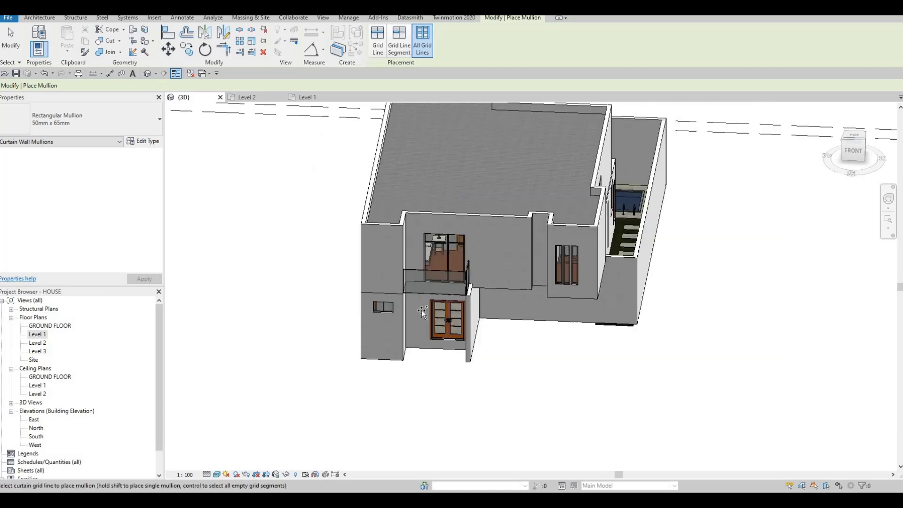
# Place mullions on all grid lines of the left facade's remaining upper windows and its tall lower window.
pyautogui.keyDown('shift'); pyautogui.moveTo(661, 215); pyautogui.dragTo(609, 276, button='middle'); pyautogui.keyUp('shift')
pyautogui.moveTo(685, 188); pyautogui.dragTo(643, 268, button='middle')
pyautogui.scroll(2, 639, 197)
pyautogui.click(594, 200)
pyautogui.click(556, 279)
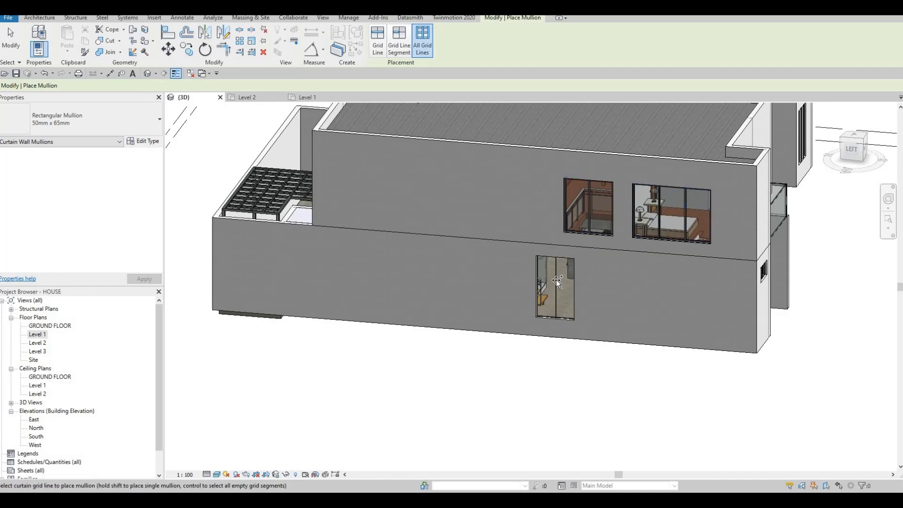
pyautogui.scroll(-3, 577, 266)
pyautogui.keyDown('shift'); pyautogui.moveTo(577, 266); pyautogui.dragTo(372, 278, button='middle'); pyautogui.keyUp('shift')
pyautogui.press('Escape')
# Delete the bottom mullion beneath the narrow end panel of the rear balcony's curtain wall window.
pyautogui.scroll(1, 341, 221)
pyautogui.moveTo(431, 235); pyautogui.dragTo(444, 245, button='middle')
pyautogui.scroll(2, 278, 215)
pyautogui.moveTo(273, 175); pyautogui.dragTo(384, 228, button='middle')
pyautogui.scroll(2, 414, 226)
pyautogui.keyDown('shift'); pyautogui.moveTo(415, 264); pyautogui.dragTo(408, 299, button='middle'); pyautogui.keyUp('shift')
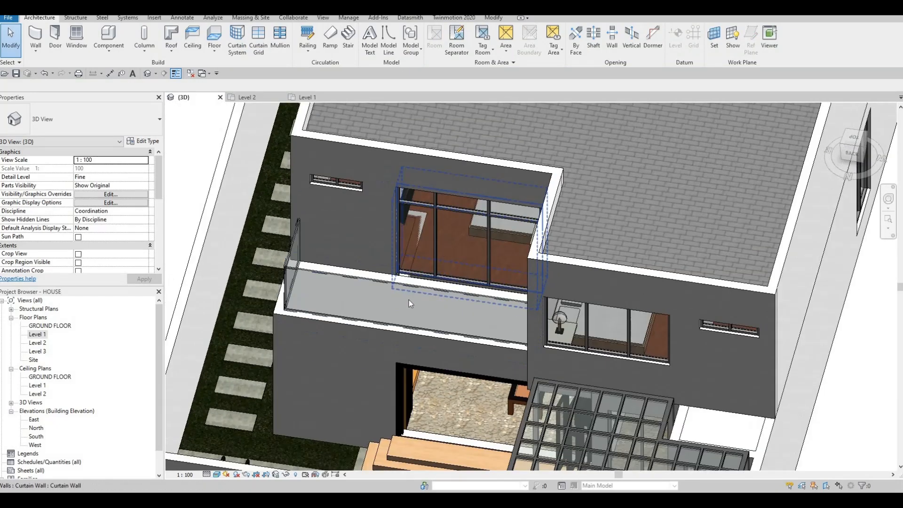
pyautogui.scroll(4, 407, 303)
pyautogui.click(406, 309)
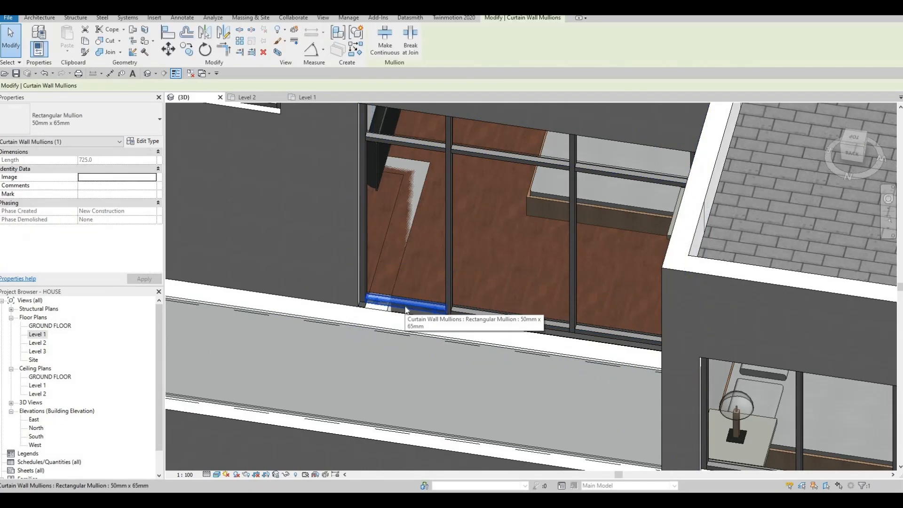
pyautogui.press('Delete')
# Delete the bottom mullion beneath the narrow end panel of the front balcony's curtain wall window.
pyautogui.scroll(-2, 384, 310)
pyautogui.scroll(-2, 524, 212)
pyautogui.keyDown('shift'); pyautogui.moveTo(540, 277); pyautogui.dragTo(668, 236, button='middle'); pyautogui.keyUp('shift')
pyautogui.scroll(-2, 458, 259)
pyautogui.keyDown('shift'); pyautogui.moveTo(532, 301); pyautogui.dragTo(565, 271, button='middle'); pyautogui.keyUp('shift')
pyautogui.scroll(-3, 499, 212)
pyautogui.keyDown('shift'); pyautogui.moveTo(418, 320); pyautogui.dragTo(532, 306, button='middle'); pyautogui.keyUp('shift')
pyautogui.moveTo(526, 398); pyautogui.dragTo(614, 369, button='middle')
pyautogui.scroll(2, 495, 327)
pyautogui.keyDown('shift'); pyautogui.moveTo(329, 235); pyautogui.dragTo(417, 217, button='middle'); pyautogui.keyUp('shift')
pyautogui.scroll(5, 615, 277)
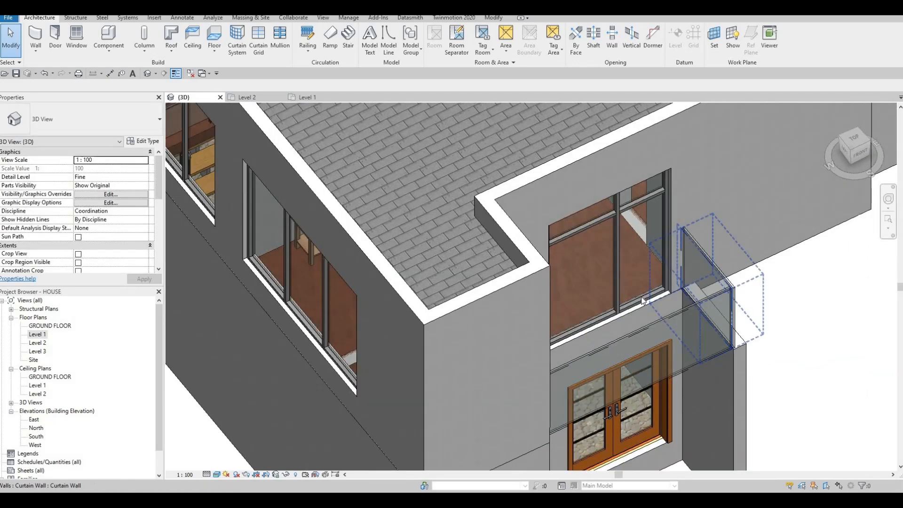
pyautogui.click(642, 299)
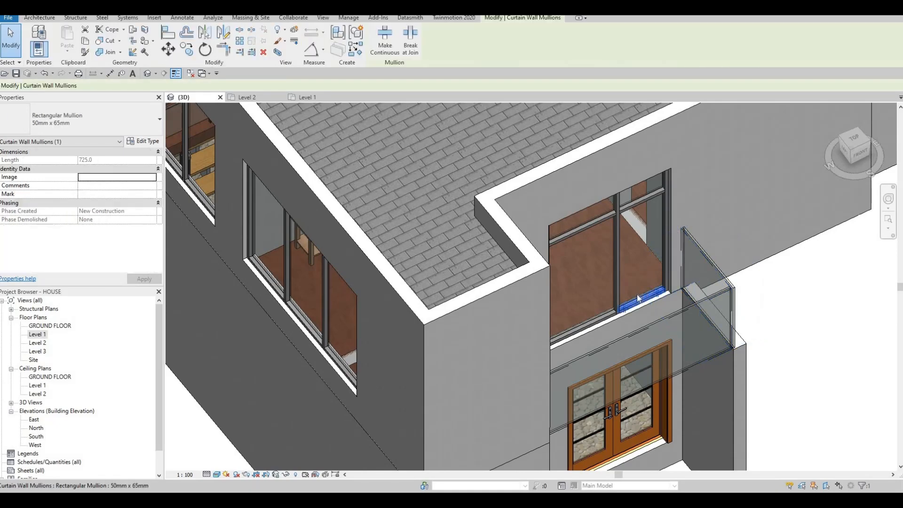
pyautogui.press('Delete')
pyautogui.scroll(-3, 617, 278)
pyautogui.moveTo(602, 276); pyautogui.dragTo(562, 216, button='middle')
pyautogui.press('Escape')
pyautogui.moveTo(530, 273); pyautogui.dragTo(503, 353, button='middle')
pyautogui.scroll(-2, 512, 346)
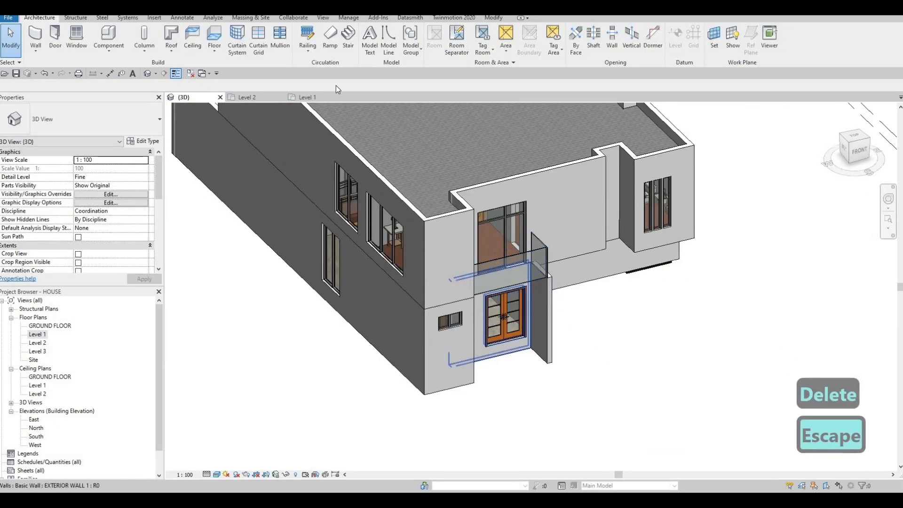
# Load the M_Door-Curtain-Wall-Single-Glass family from the metric library's Doors folder.
pyautogui.click(154, 18)
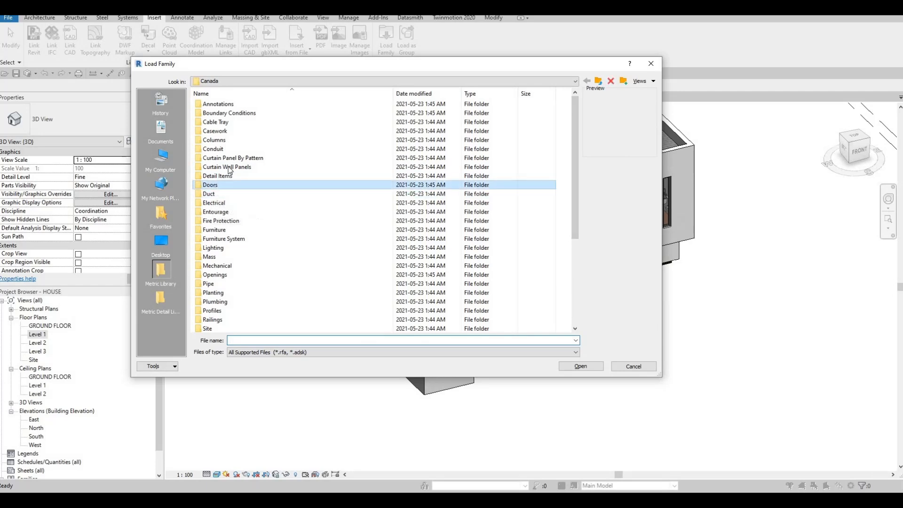
pyautogui.doubleClick(221, 184)
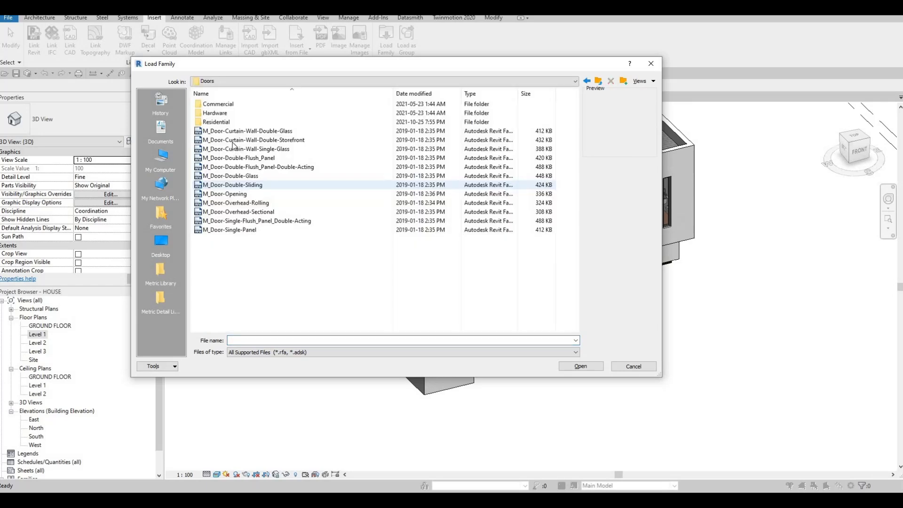
pyautogui.click(258, 149)
pyautogui.click(595, 369)
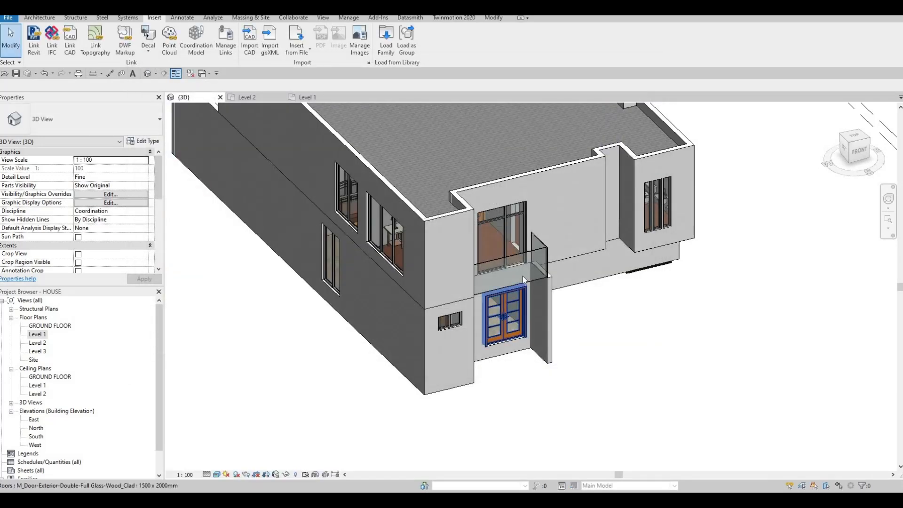
# Replace the front balcony window's narrow lower glazed panel with the M_Door-Curtain-Wall-Single-Glass door.
pyautogui.keyDown('shift'); pyautogui.moveTo(569, 293); pyautogui.dragTo(581, 307, button='middle'); pyautogui.keyUp('shift')
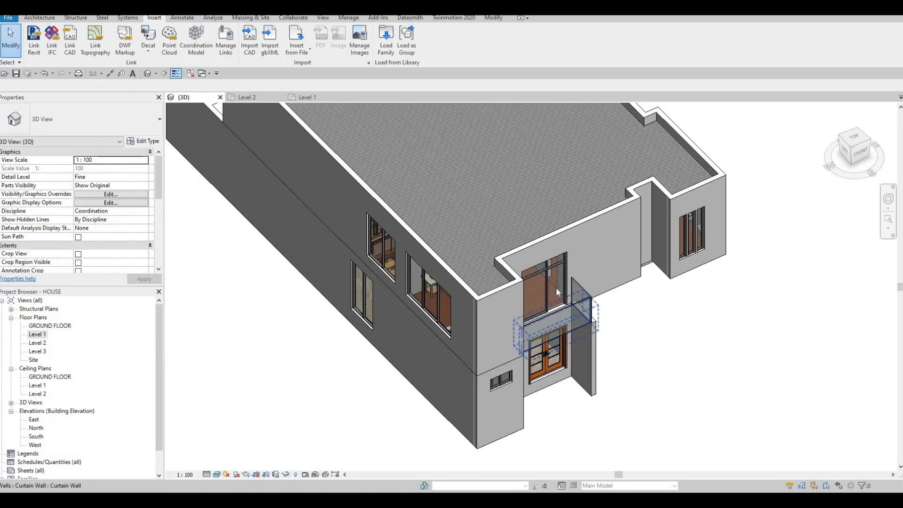
pyautogui.scroll(2, 550, 288)
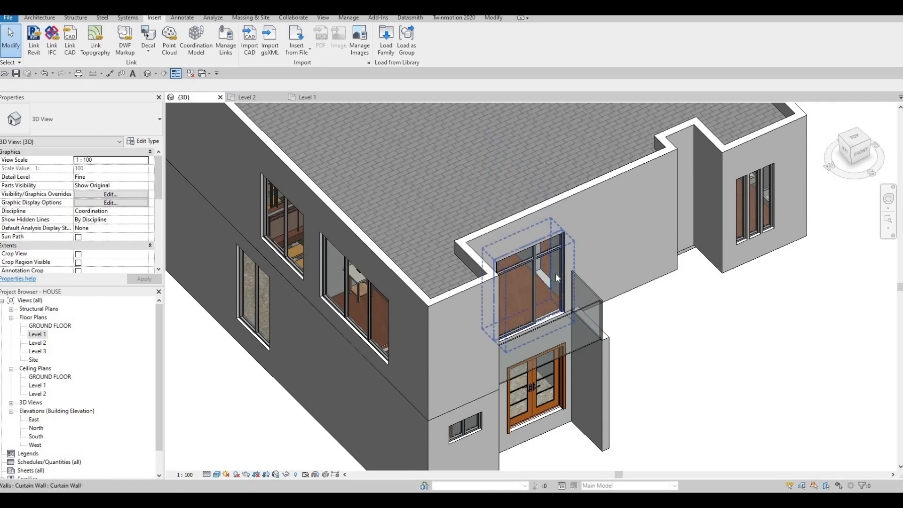
pyautogui.press('Tab')
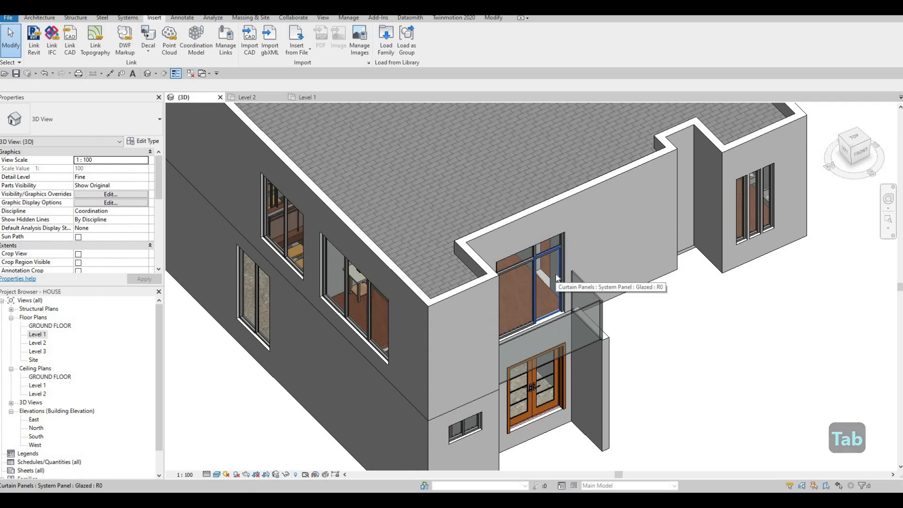
pyautogui.click(556, 277)
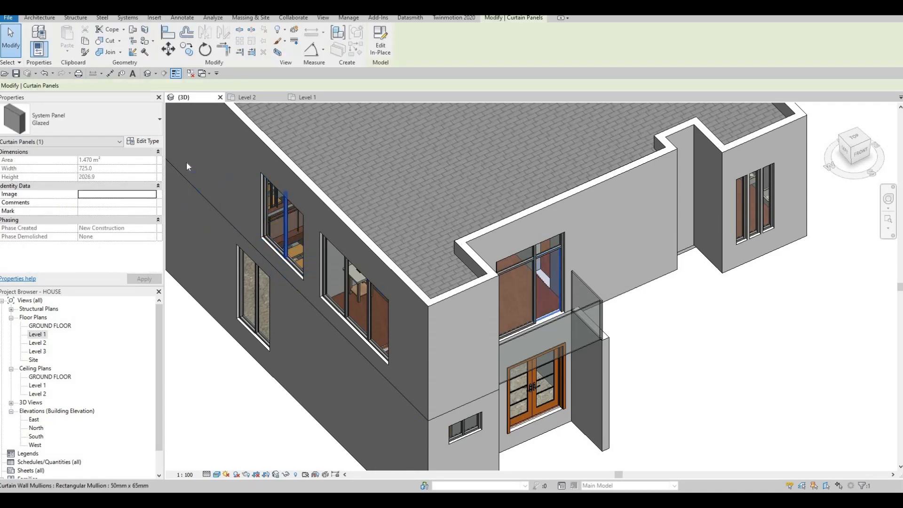
pyautogui.click(84, 120)
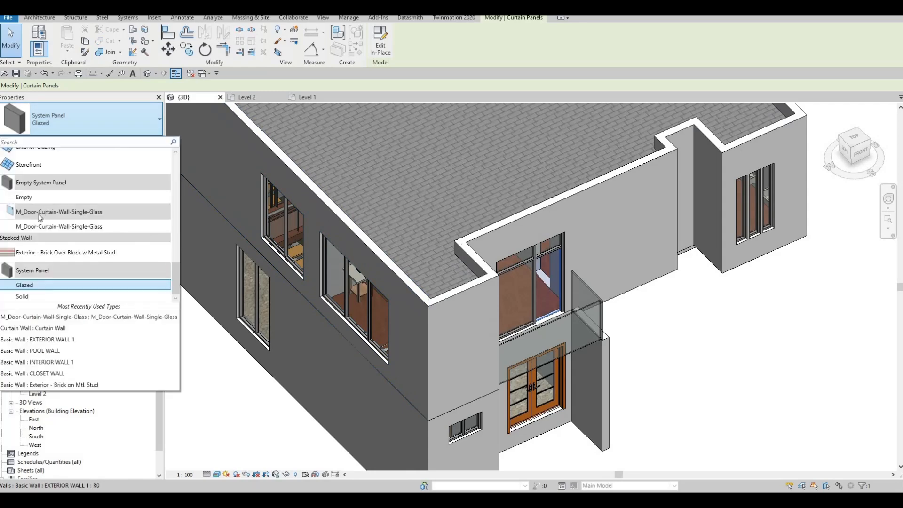
pyautogui.click(34, 227)
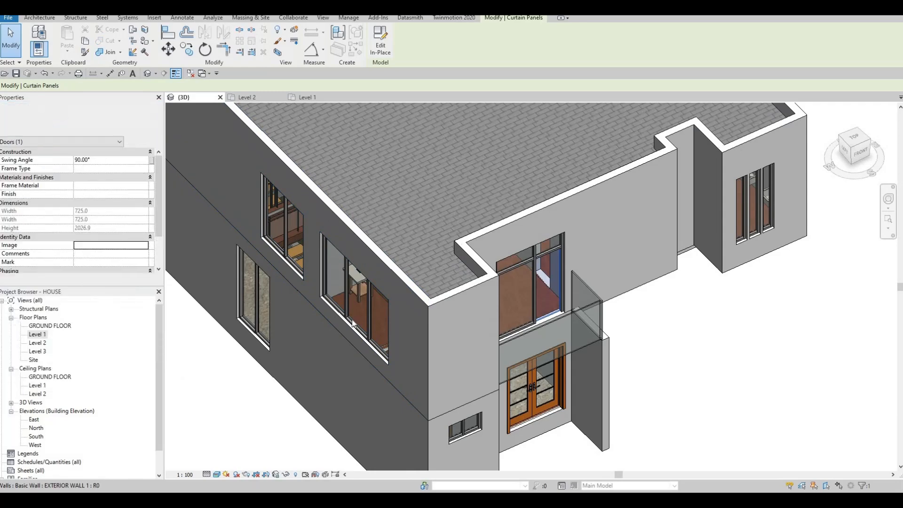
pyautogui.scroll(-2, 451, 334)
pyautogui.press('Escape')
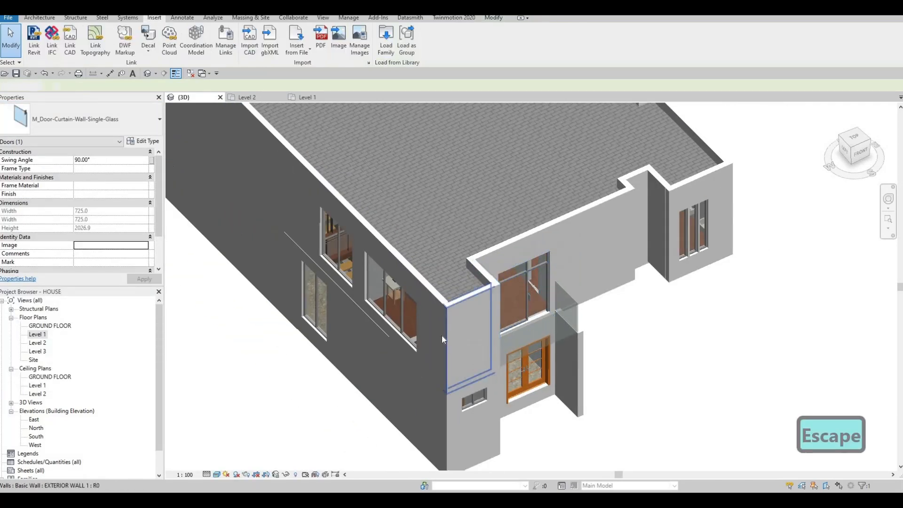
# Replace the rear balcony window's narrow lower glazed panel with the M_Door-Curtain-Wall-Single-Glass door.
pyautogui.scroll(-1, 453, 337)
pyautogui.keyDown('shift'); pyautogui.moveTo(623, 315); pyautogui.dragTo(437, 266, button='middle'); pyautogui.keyUp('shift')
pyautogui.scroll(4, 437, 266)
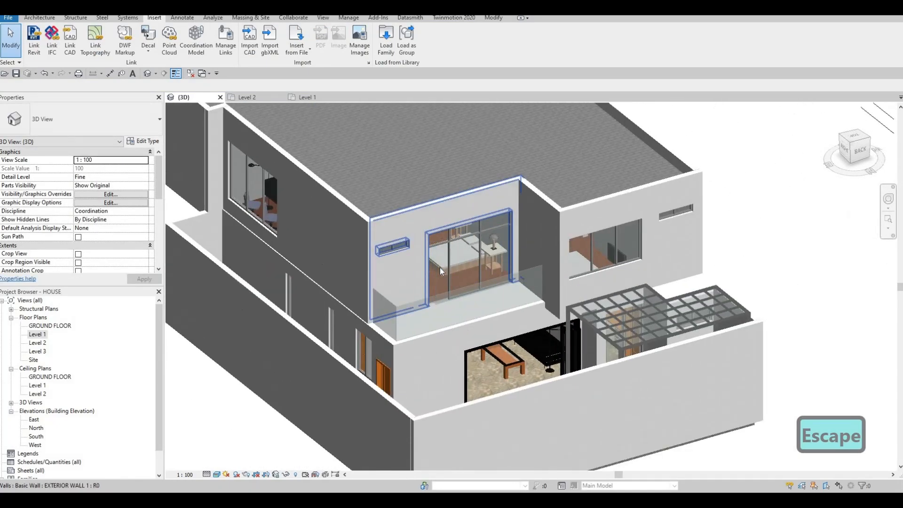
pyautogui.press('Tab')
pyautogui.press('Tab')
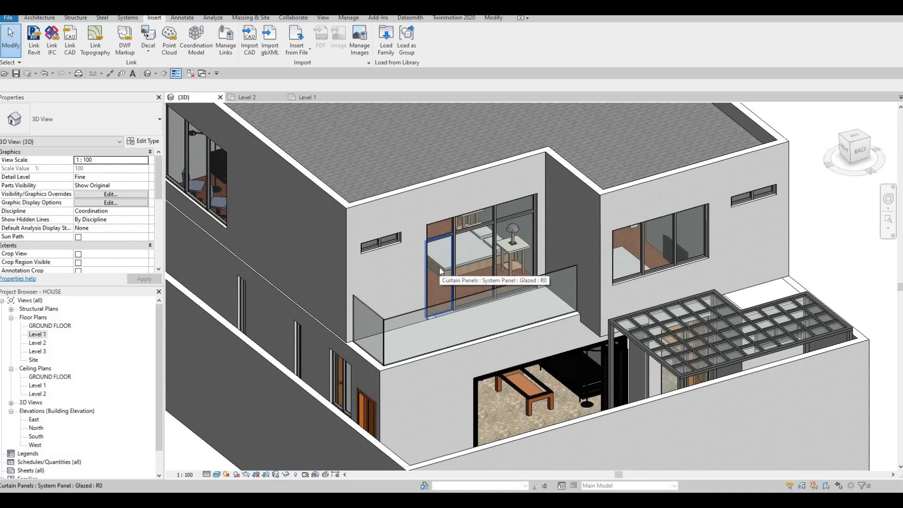
pyautogui.click(441, 271)
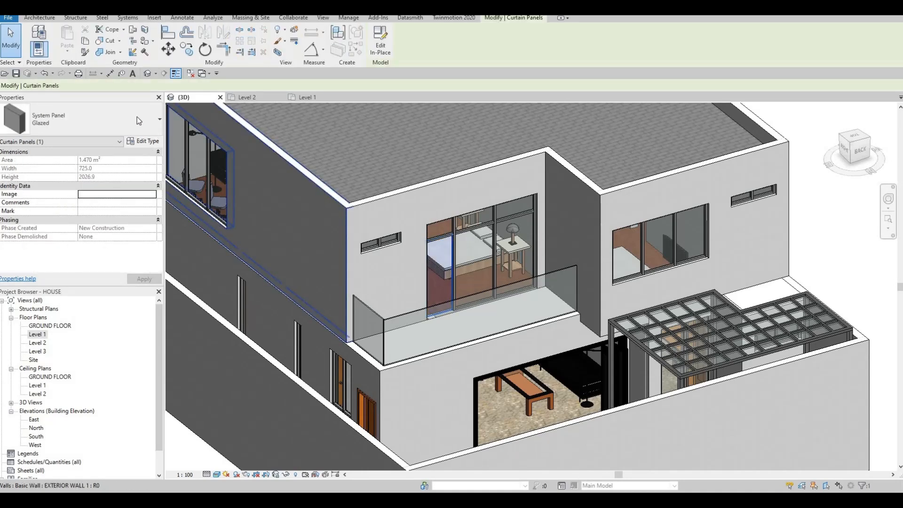
pyautogui.click(126, 122)
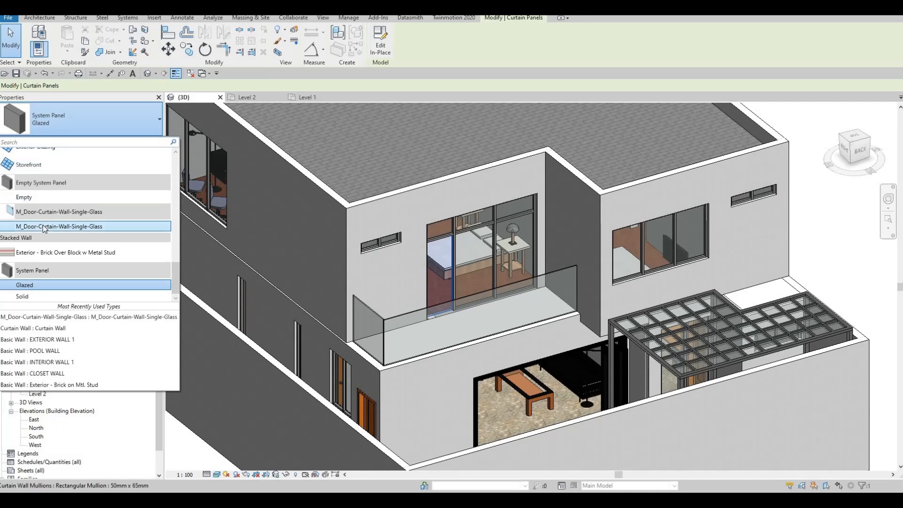
pyautogui.press('Escape')
pyautogui.press('Escape')
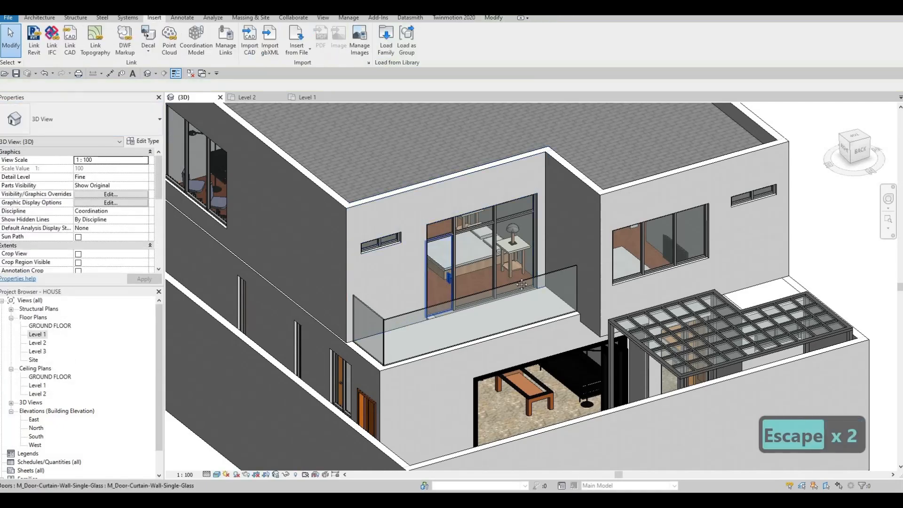
# In the Level 2 floor plan, flip the rear balcony's curtain wall door so it swings out onto the balcony.
pyautogui.moveTo(452, 270); pyautogui.dragTo(502, 269, button='middle')
pyautogui.scroll(2, 502, 269)
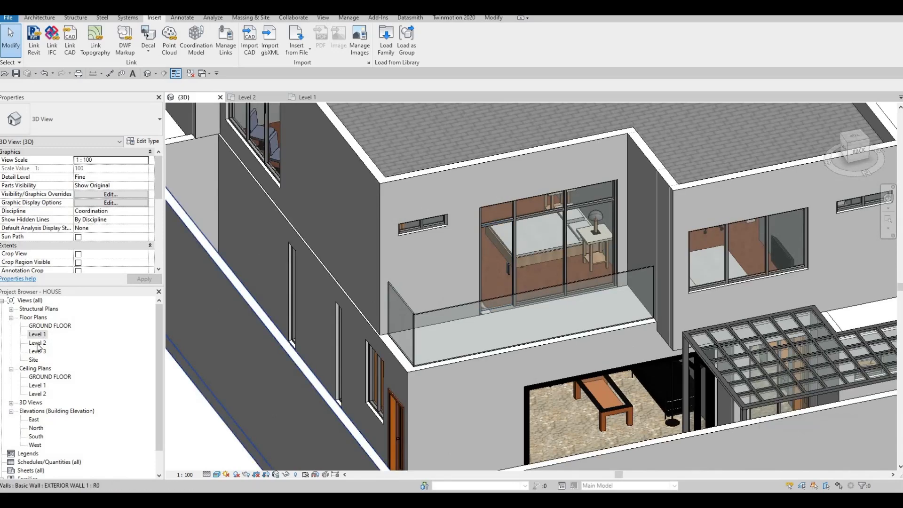
pyautogui.doubleClick(38, 343)
pyautogui.scroll(-2, 463, 336)
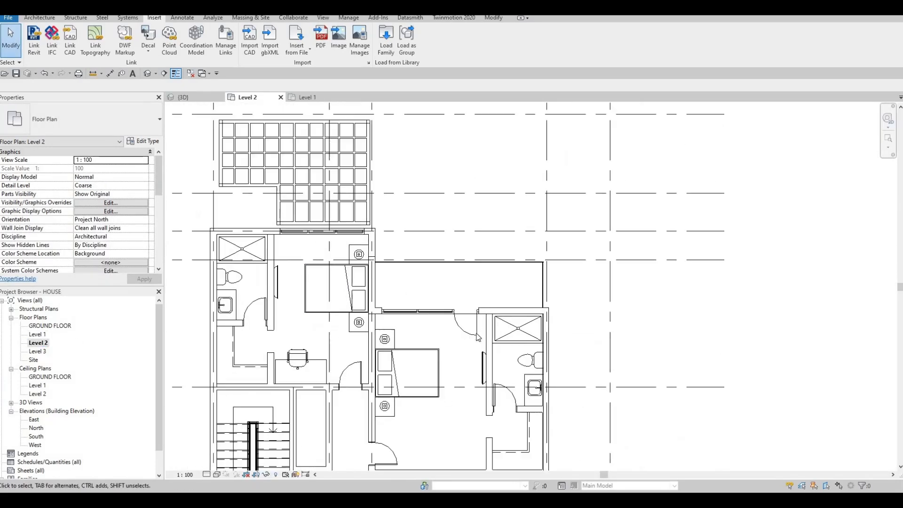
pyautogui.click(465, 333)
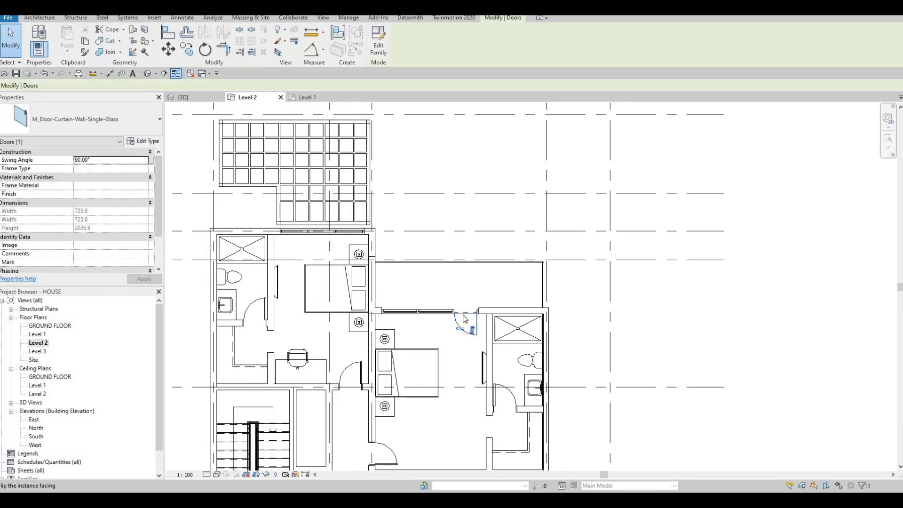
pyautogui.scroll(-5, 408, 366)
pyautogui.scroll(5, 495, 323)
# Flip the facing of the front balcony's curtain wall door so it swings out onto the balcony.
pyautogui.scroll(2, 495, 323)
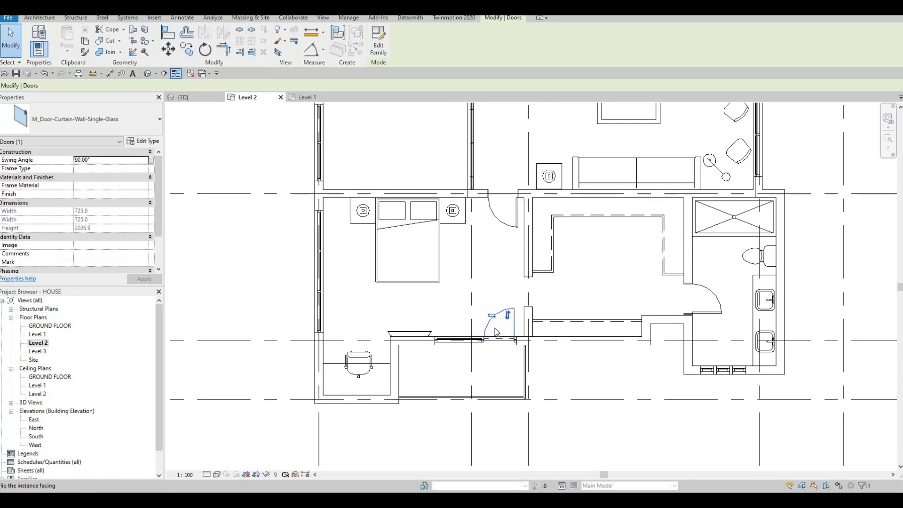
pyautogui.press('Escape')
pyautogui.scroll(-3, 514, 337)
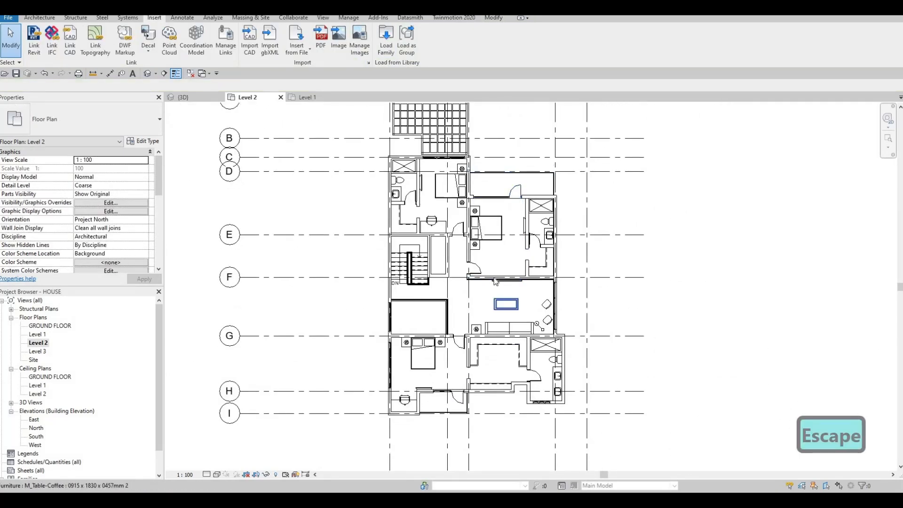
pyautogui.scroll(-2, 490, 283)
pyautogui.scroll(-1, 478, 274)
pyautogui.press('Escape')
pyautogui.moveTo(468, 309)
pyautogui.mouseDown(button='middle')
pyautogui.moveTo(478, 274)
pyautogui.moveTo(483, 293)
pyautogui.moveTo(466, 301)
pyautogui.mouseUp(button='middle')
pyautogui.scroll(5, 477, 272)
pyautogui.scroll(-1, 466, 301)
pyautogui.press('Escape')
pyautogui.scroll(7, 520, 329)
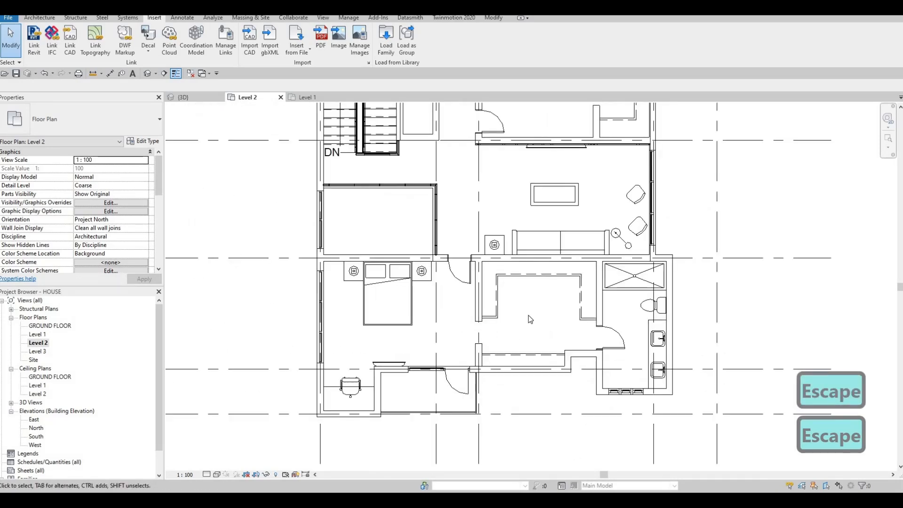
pyautogui.scroll(-8, 524, 314)
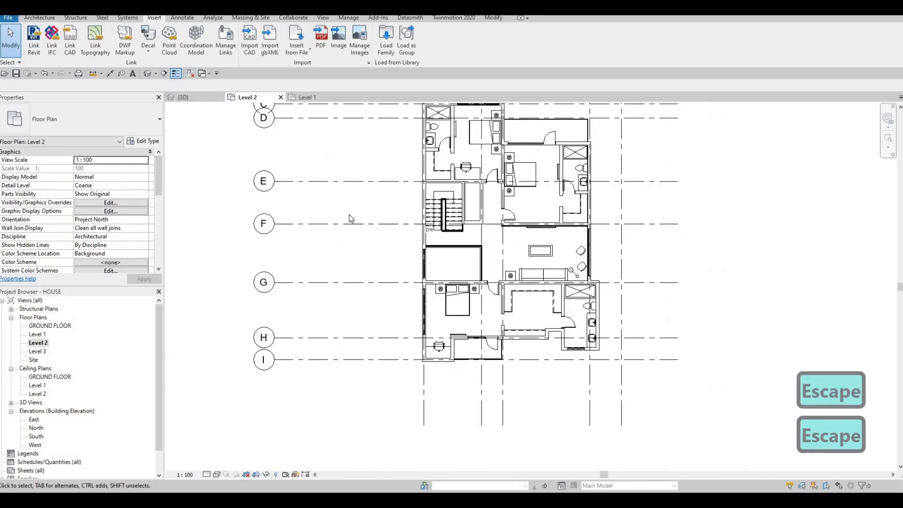
# Examine the rear and front balcony doors and the framed windows around the house in the 3D view.
pyautogui.click(194, 98)
pyautogui.scroll(-4, 427, 227)
pyautogui.keyDown('shift'); pyautogui.moveTo(568, 246); pyautogui.dragTo(427, 335, button='middle'); pyautogui.keyUp('shift')
pyautogui.scroll(5, 427, 335)
pyautogui.scroll(-3, 413, 341)
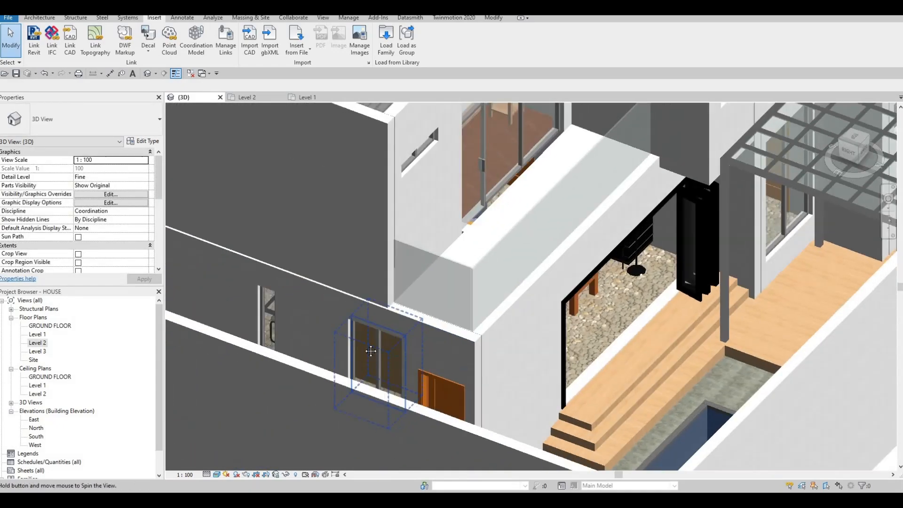
pyautogui.scroll(-3, 413, 341)
pyautogui.keyDown('shift'); pyautogui.moveTo(486, 326); pyautogui.dragTo(495, 290, button='middle'); pyautogui.keyUp('shift')
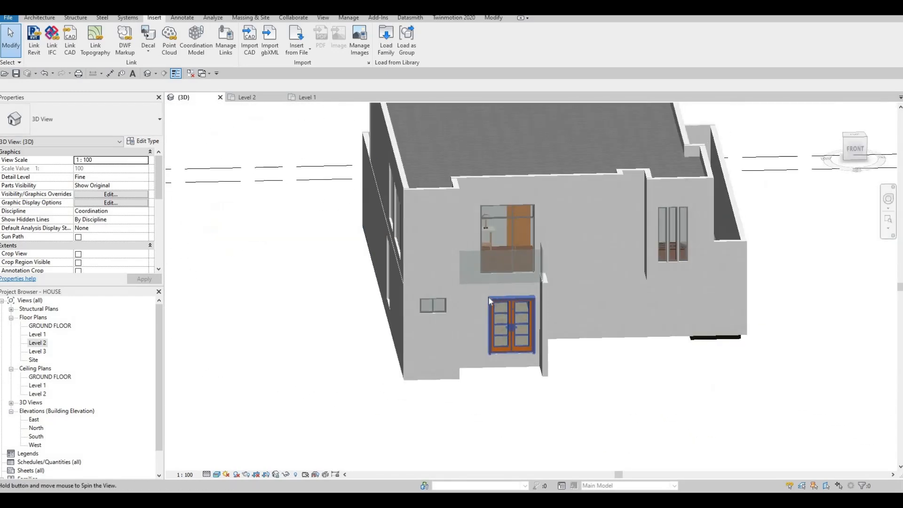
pyautogui.scroll(4, 495, 290)
pyautogui.scroll(-3, 475, 297)
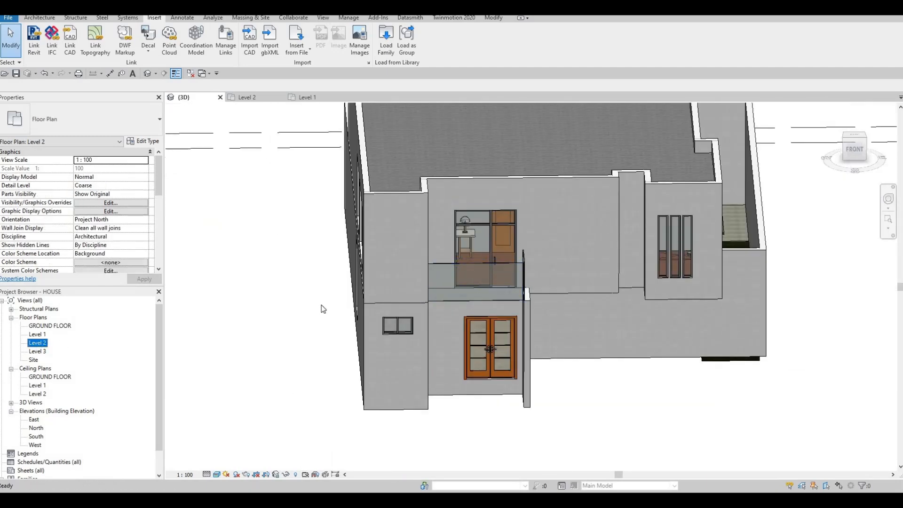
# Start an in-place component of the Generic Models category in the Level 2 floor plan, accepting the suggested name.
pyautogui.scroll(3, 456, 299)
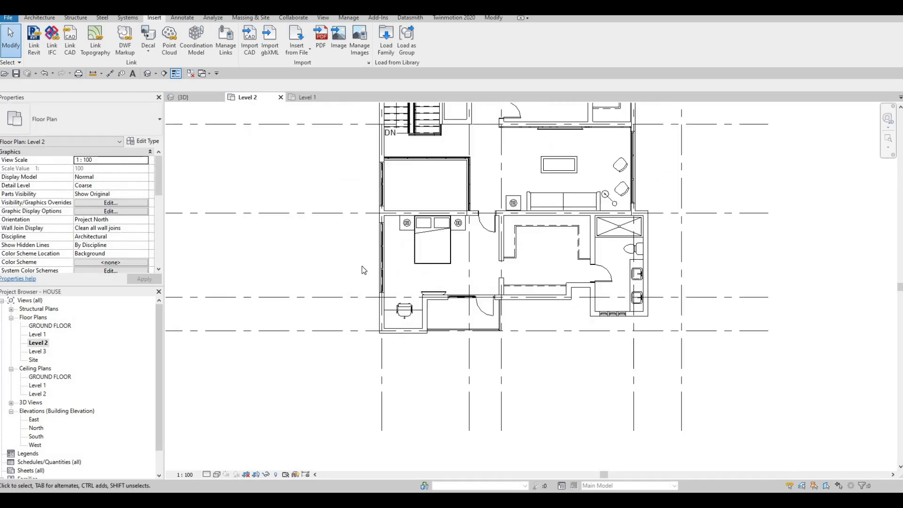
pyautogui.click(40, 18)
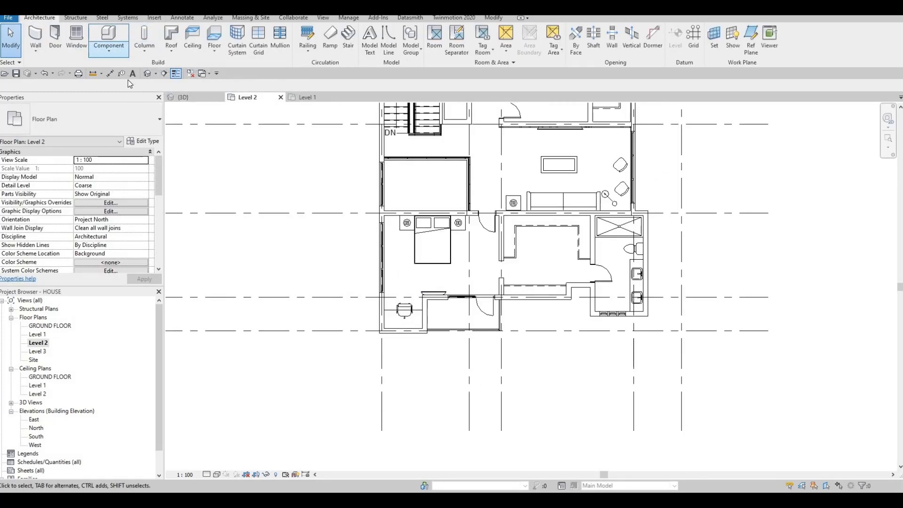
pyautogui.click(108, 50)
pyautogui.click(121, 84)
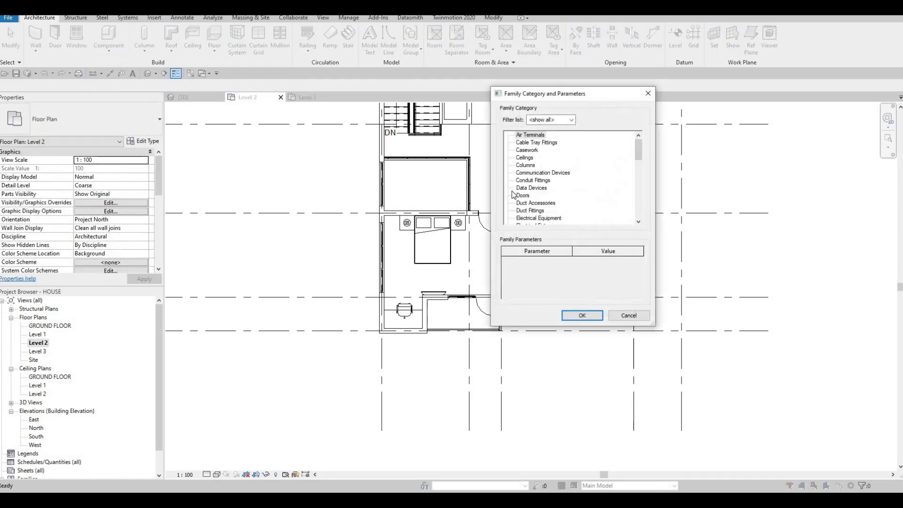
pyautogui.scroll(-4, 525, 196)
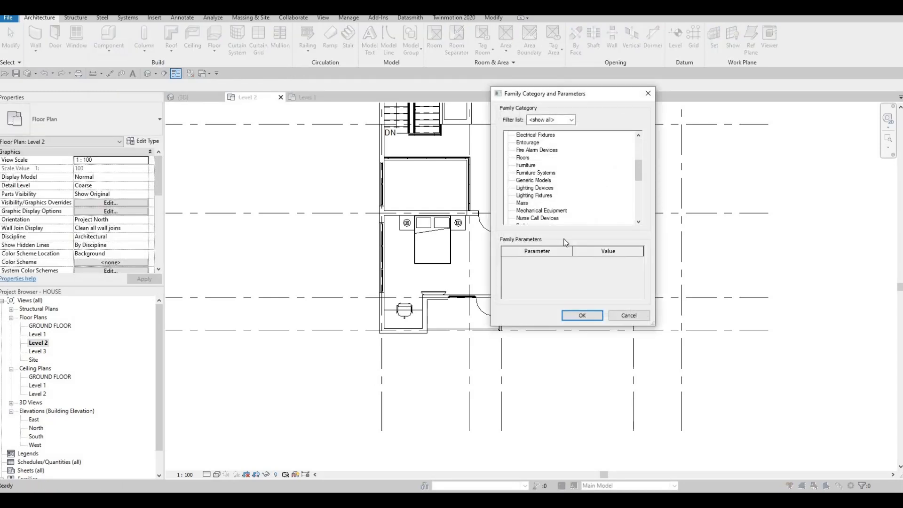
pyautogui.click(582, 315)
pyautogui.click(446, 261)
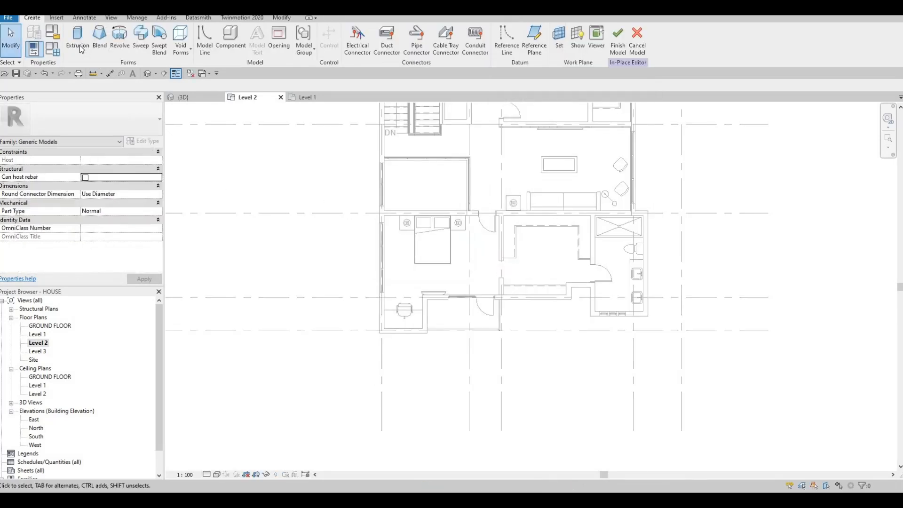
# Sketch a rectangular extrusion profile about 3083 mm wide over the front balcony, from the inner wall corner to the outer wall line.
pyautogui.click(78, 40)
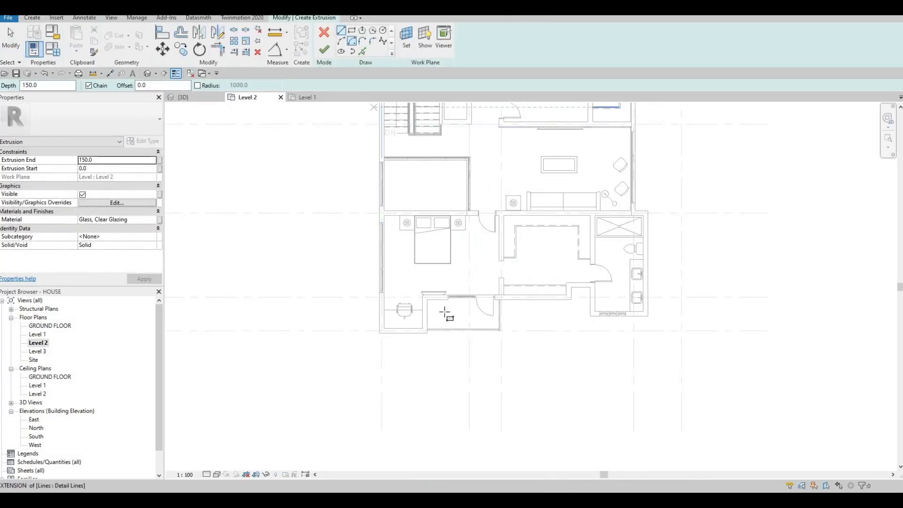
pyautogui.scroll(5, 434, 310)
pyautogui.click(399, 278)
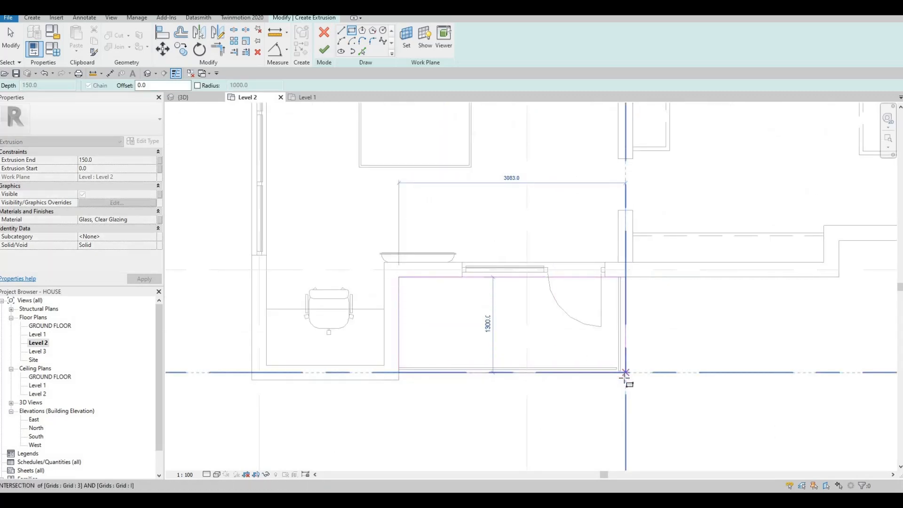
pyautogui.click(625, 378)
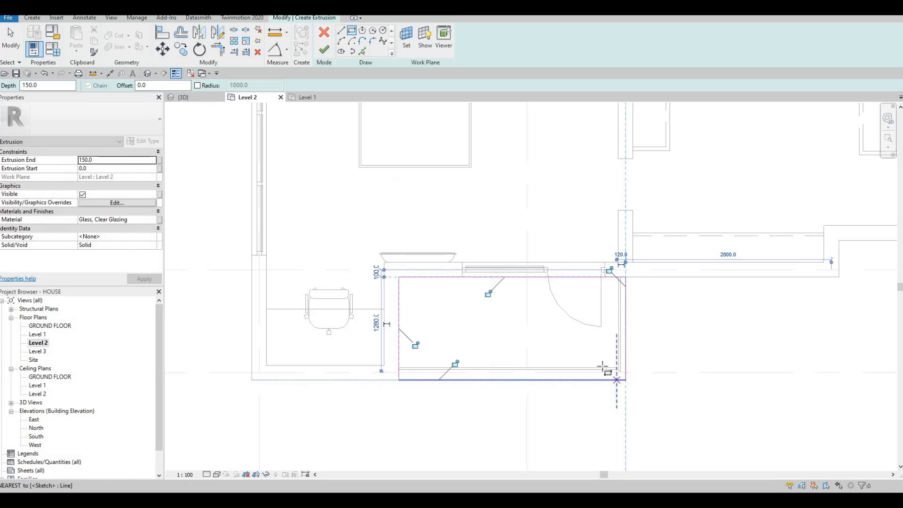
pyautogui.press('Escape')
# Duplicate the Gypsum Wall Board material, assign the copy to the balcony extrusion, and finish the sketch.
pyautogui.click(143, 219)
pyautogui.click(153, 220)
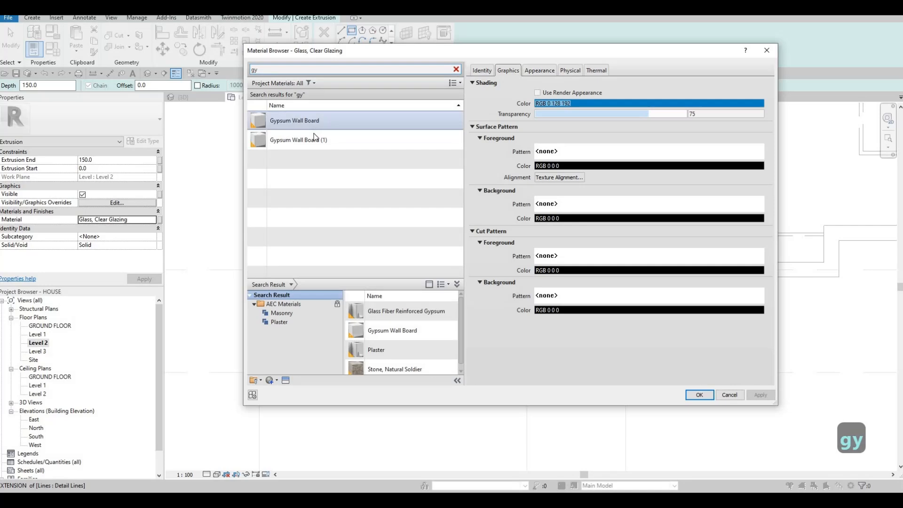
pyautogui.click(317, 122)
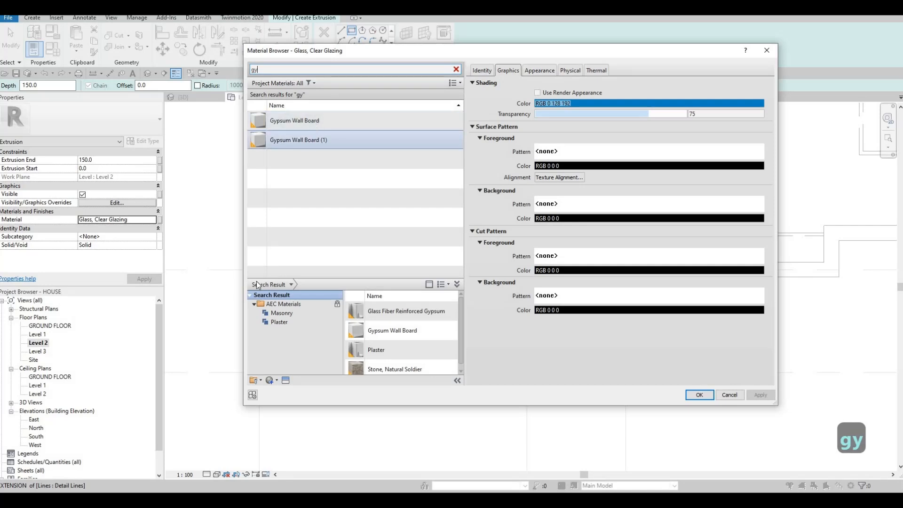
pyautogui.click(277, 381)
pyautogui.press('Return')
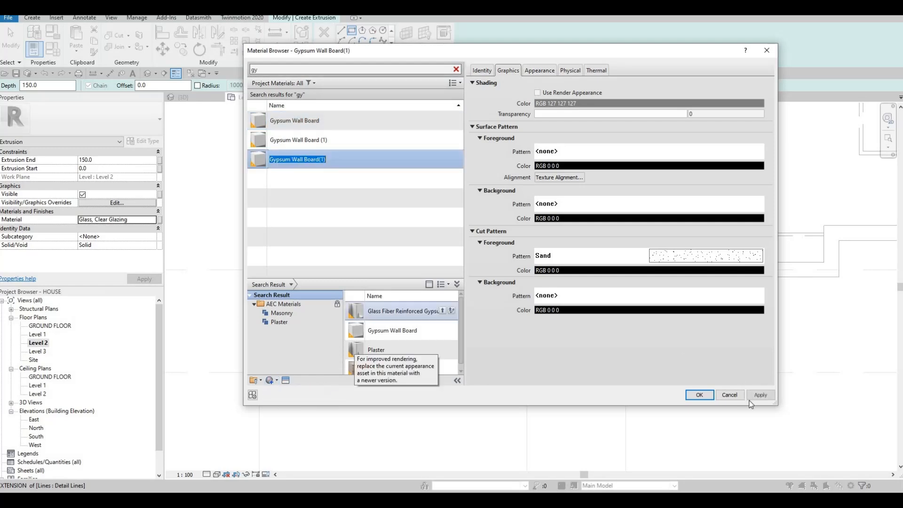
pyautogui.click(698, 397)
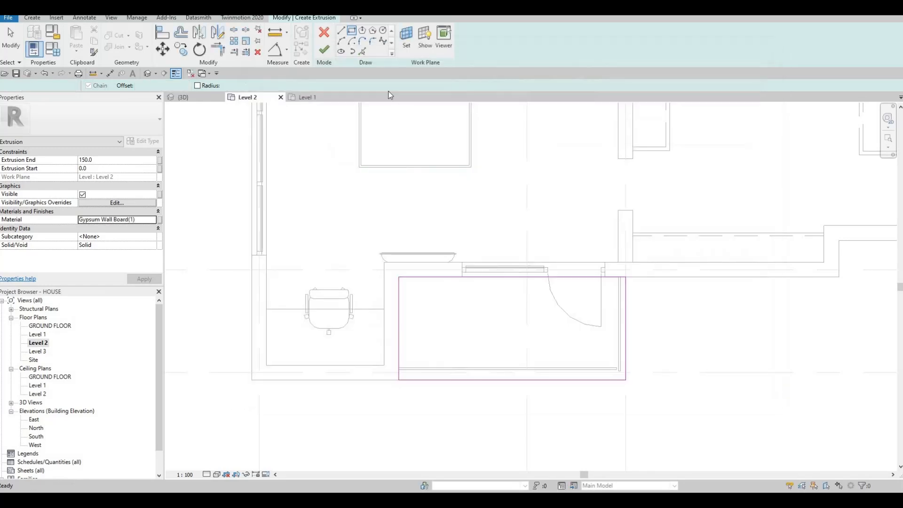
pyautogui.click(325, 50)
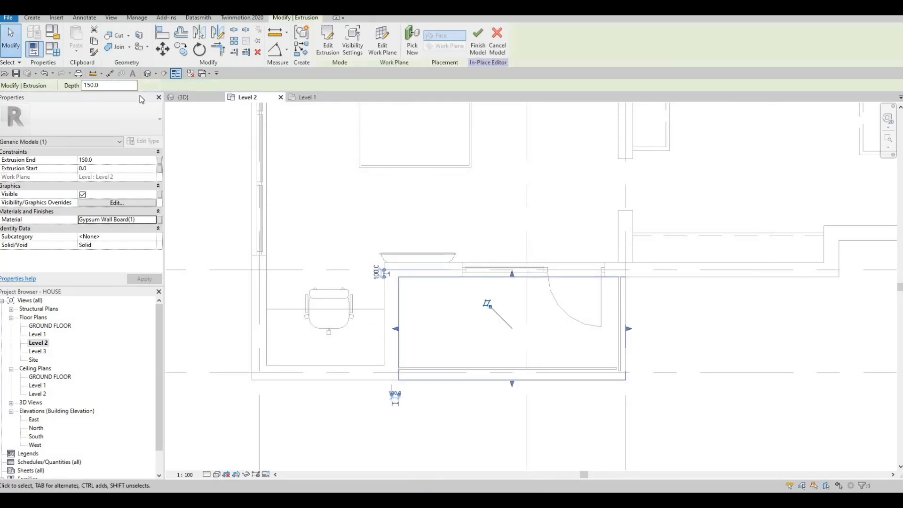
# In the 3D view, stretch the balcony slab's underside down to about -209.1 mm and lower its top face to Level 2.
pyautogui.hotkey('ctrl', 'Tab')
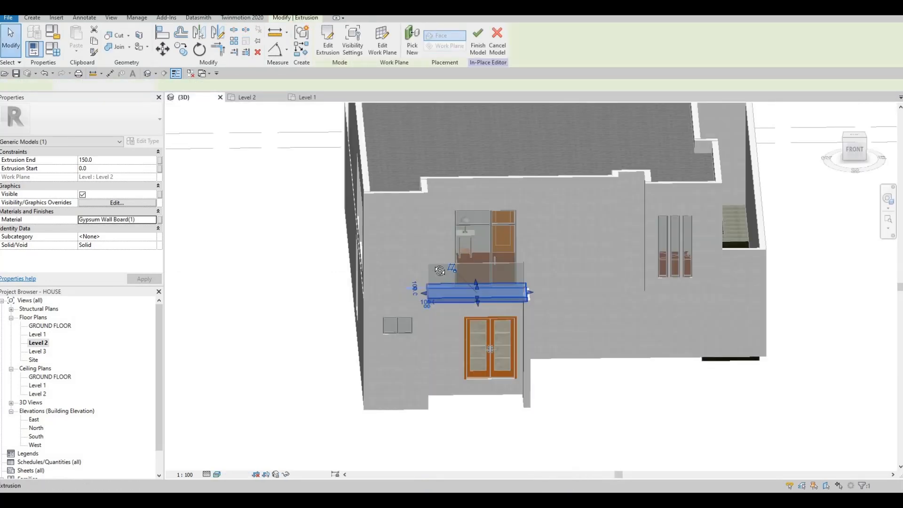
pyautogui.scroll(5, 464, 301)
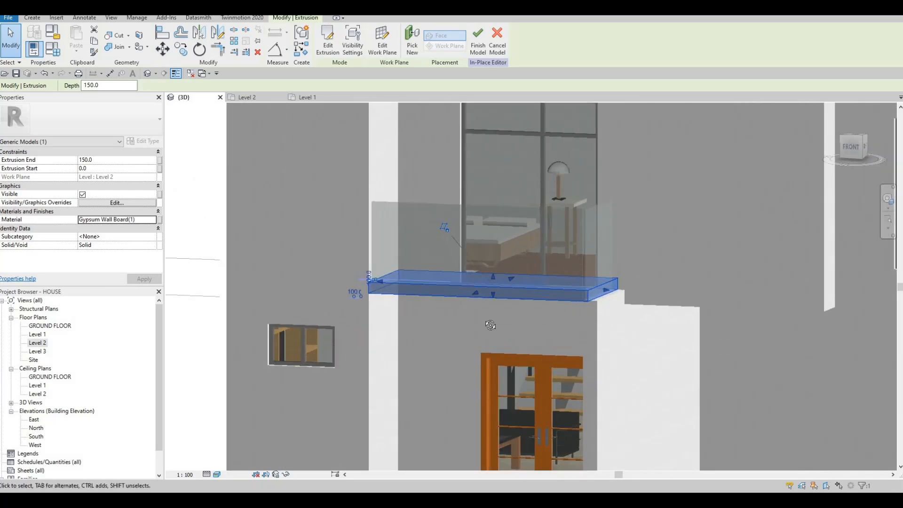
pyautogui.keyDown('shift'); pyautogui.moveTo(521, 317); pyautogui.dragTo(507, 307, button='middle'); pyautogui.keyUp('shift')
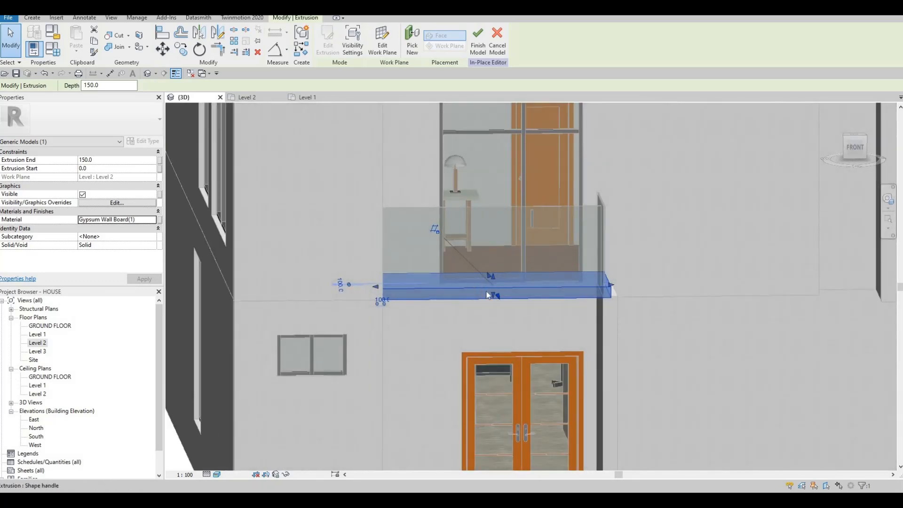
pyautogui.keyDown('shift'); pyautogui.moveTo(479, 288); pyautogui.dragTo(492, 293, button='middle'); pyautogui.keyUp('shift')
pyautogui.moveTo(493, 306); pyautogui.dragTo(493, 307)
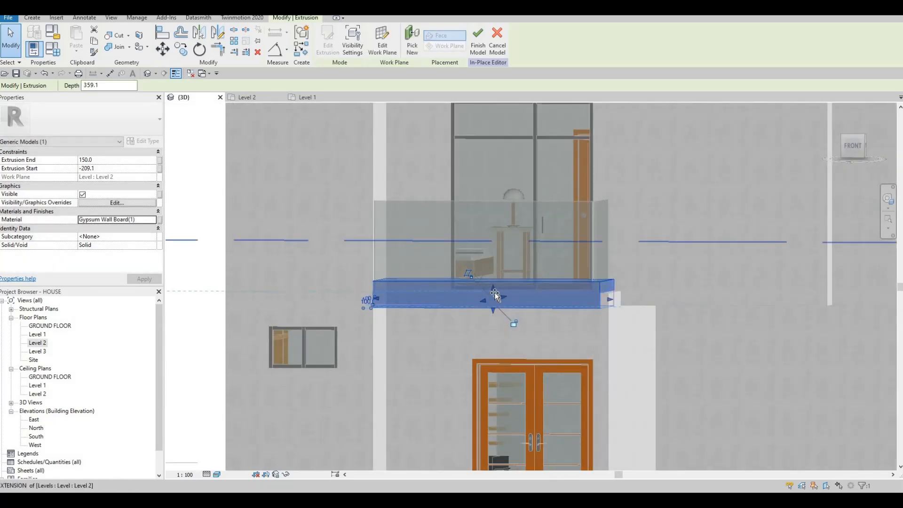
pyautogui.press('Escape')
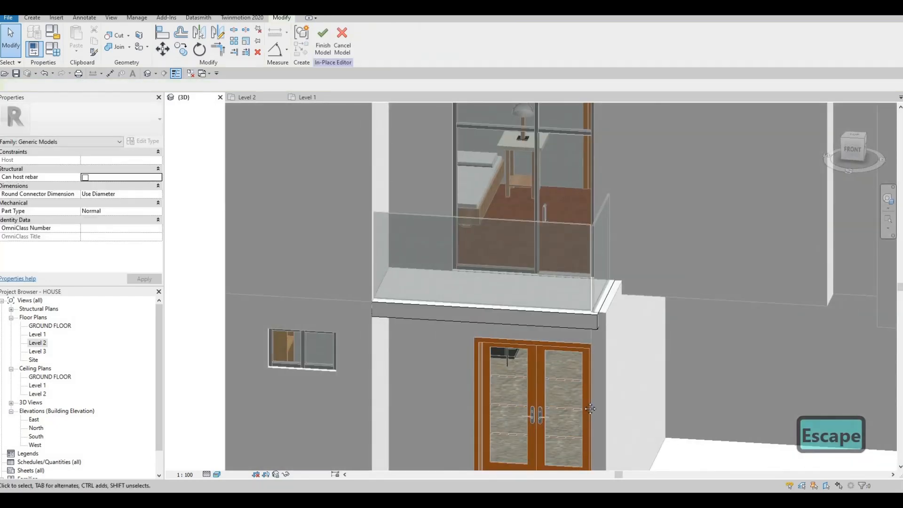
# Align the balcony slab's end face with the inner face of the entrance side wall.
pyautogui.moveTo(519, 371)
pyautogui.keyDown('shift'); pyautogui.mouseDown(button='middle')
pyautogui.moveTo(618, 383)
pyautogui.moveTo(604, 334)
pyautogui.mouseUp(button='middle'); pyautogui.keyUp('shift')
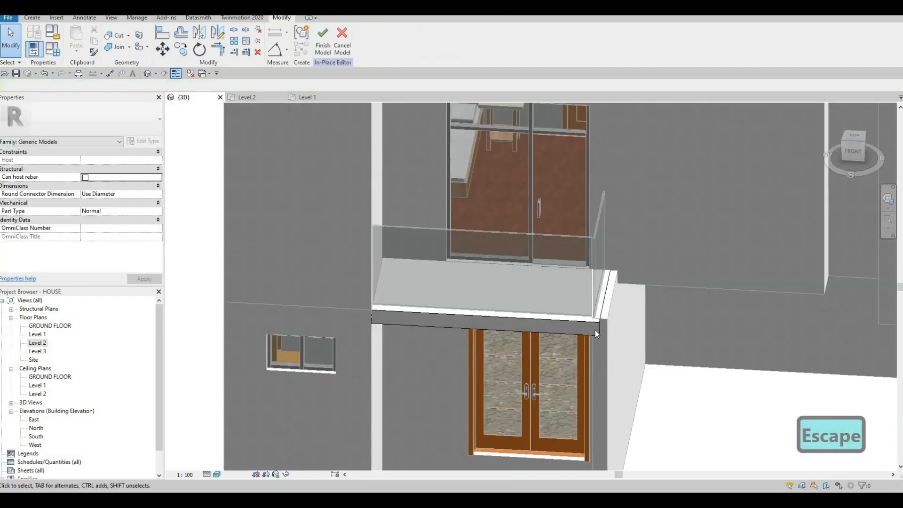
pyautogui.scroll(2, 597, 329)
pyautogui.click(604, 298)
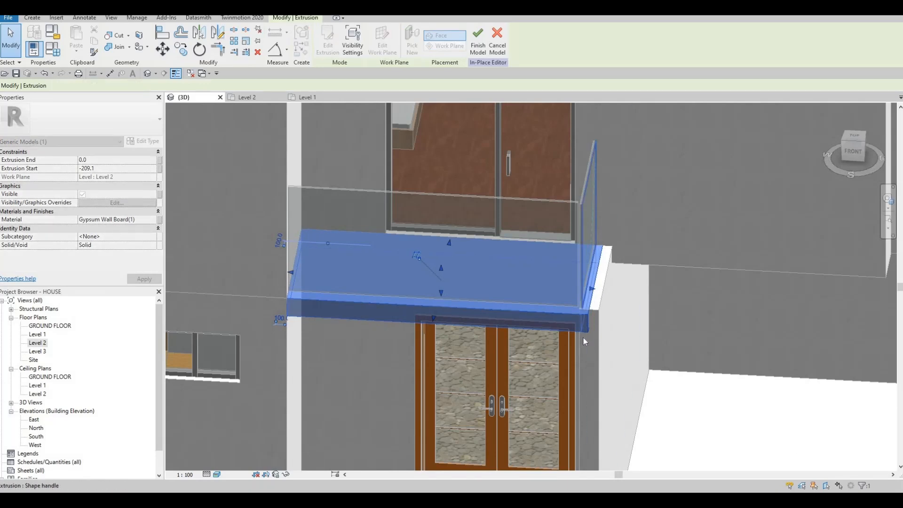
pyautogui.press('Escape')
pyautogui.keyDown('shift'); pyautogui.moveTo(600, 314); pyautogui.dragTo(617, 320, button='middle'); pyautogui.keyUp('shift')
pyautogui.press('a')
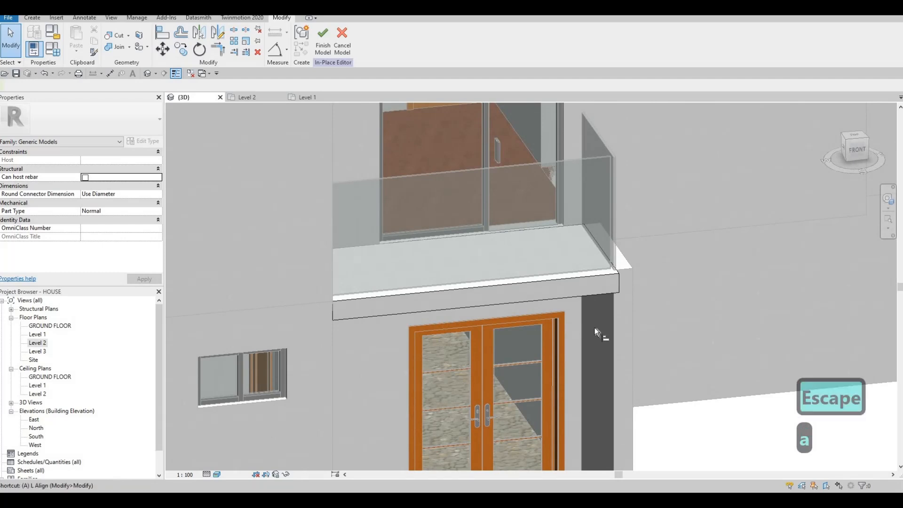
pyautogui.press('l')
pyautogui.click(603, 332)
pyautogui.keyDown('shift'); pyautogui.moveTo(543, 328); pyautogui.dragTo(568, 324, button='middle'); pyautogui.keyUp('shift')
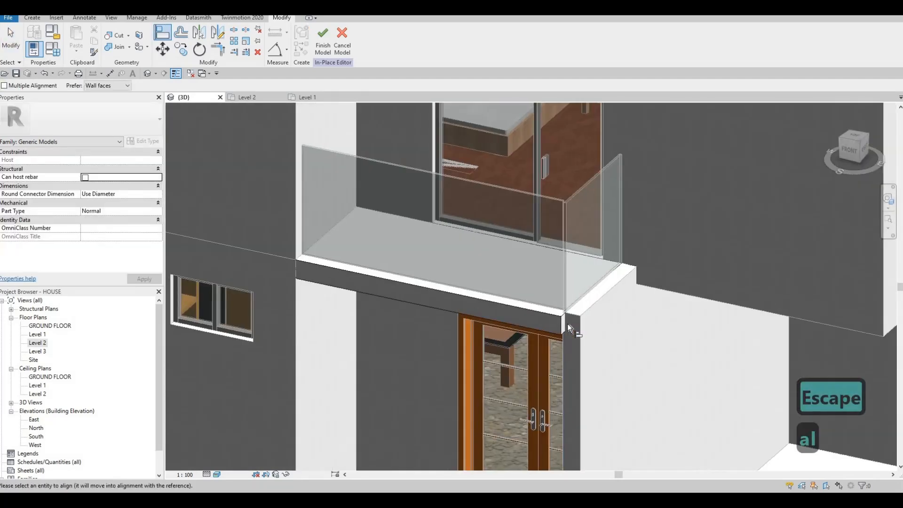
pyautogui.click(551, 332)
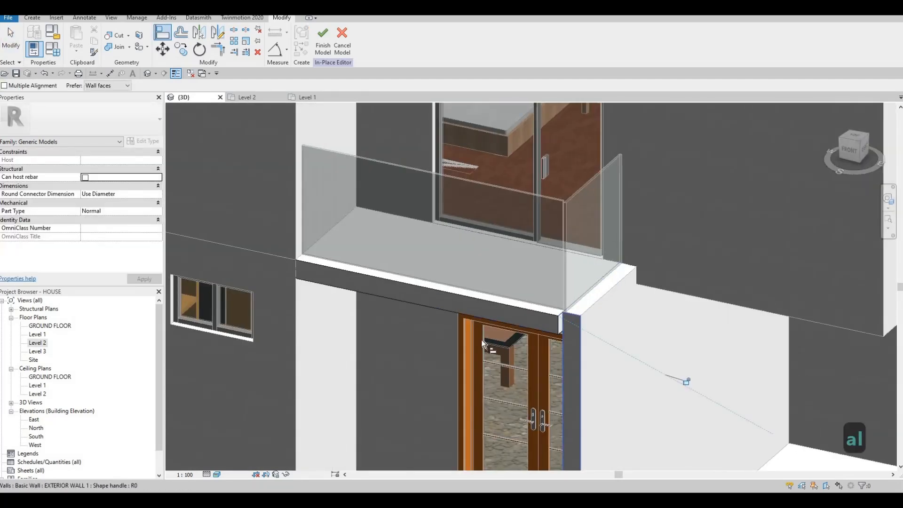
pyautogui.scroll(-2, 464, 341)
pyautogui.press('Escape')
# Try to align the entrance side wall's end with the balcony slab's front face.
pyautogui.keyDown('shift'); pyautogui.moveTo(455, 349); pyautogui.dragTo(485, 367, button='middle'); pyautogui.keyUp('shift')
pyautogui.press('Escape')
pyautogui.press('a')
pyautogui.press('l')
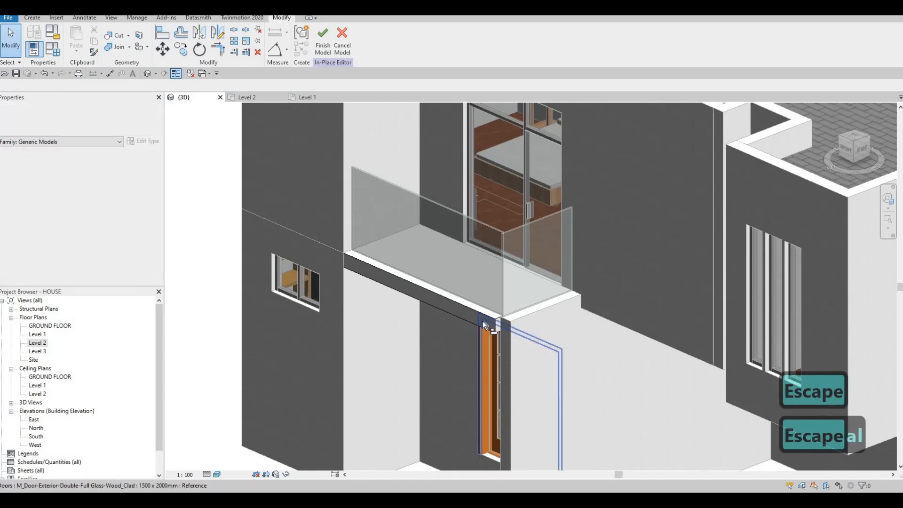
pyautogui.click(506, 333)
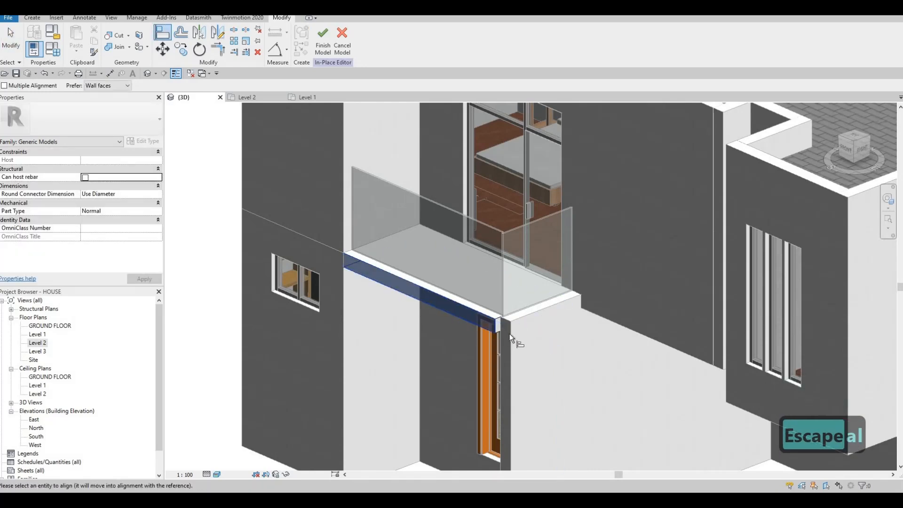
pyautogui.press('Escape')
pyautogui.press('Escape')
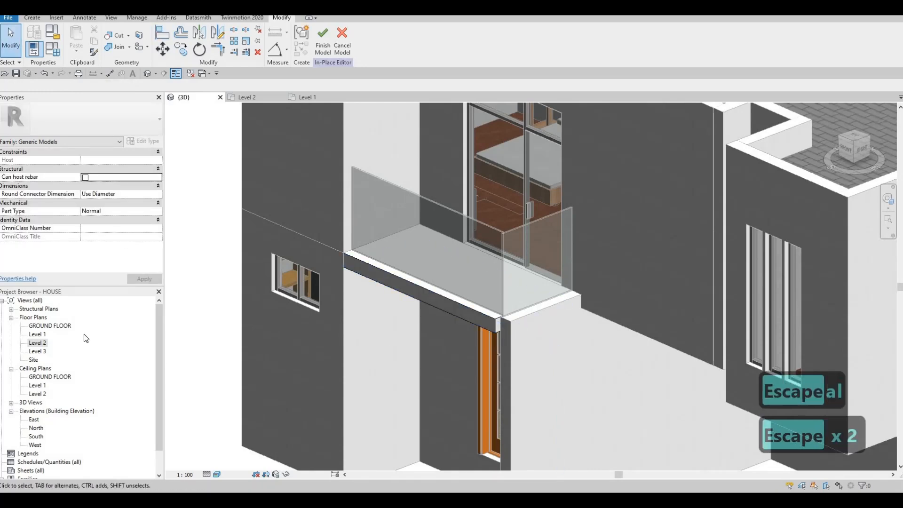
# Switch to the Level 1 floor plan and finish the in-place balcony slab model.
pyautogui.doubleClick(37, 335)
pyautogui.scroll(5, 555, 330)
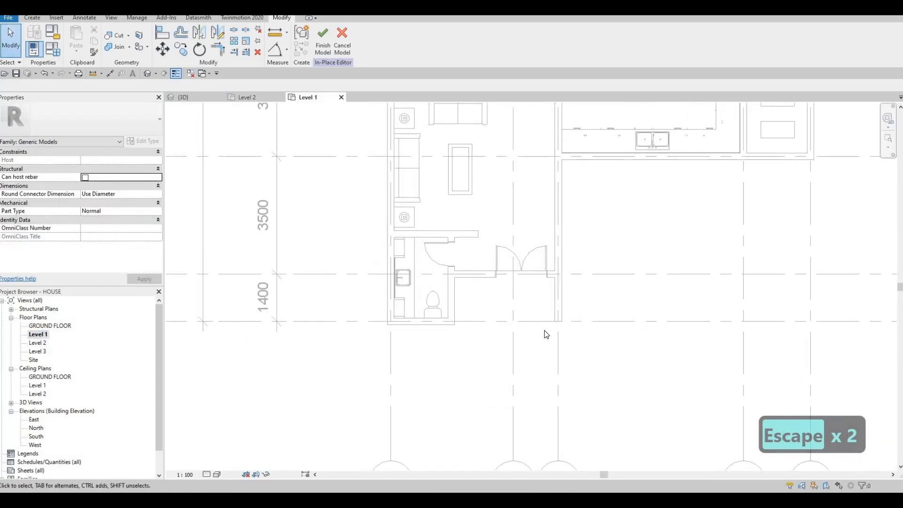
pyautogui.click(323, 49)
pyautogui.press('Escape')
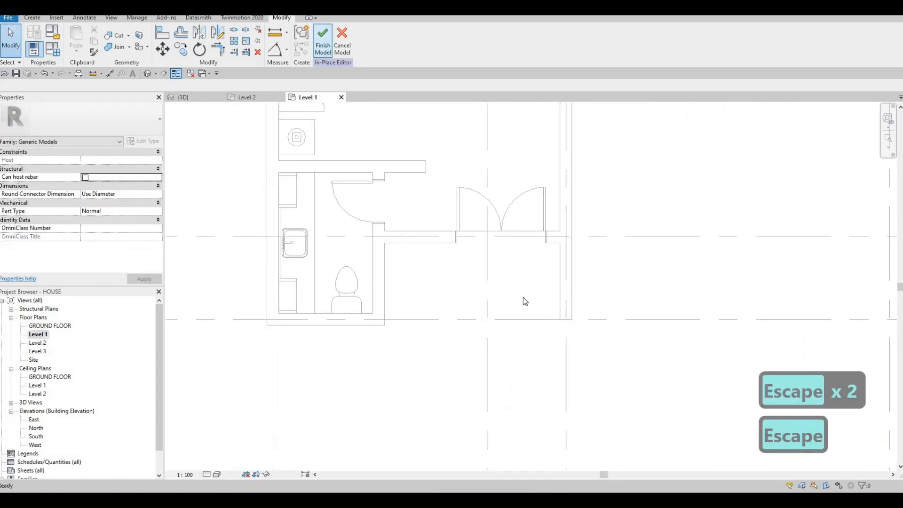
# Align the end of the entrance side wall with the front outer face of the bathroom wall.
pyautogui.press('Escape')
pyautogui.press('a')
pyautogui.press('l')
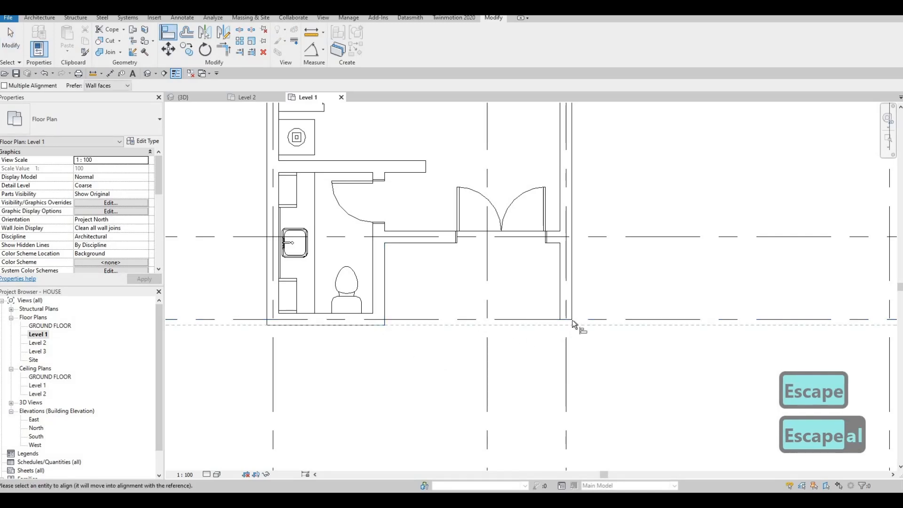
pyautogui.press('Escape')
pyautogui.press('Escape')
# Examine the front balcony slab and the adjoining entrance side wall from several angles in the 3D view.
pyautogui.press('Escape')
pyautogui.hotkey('ctrl', 'Tab')
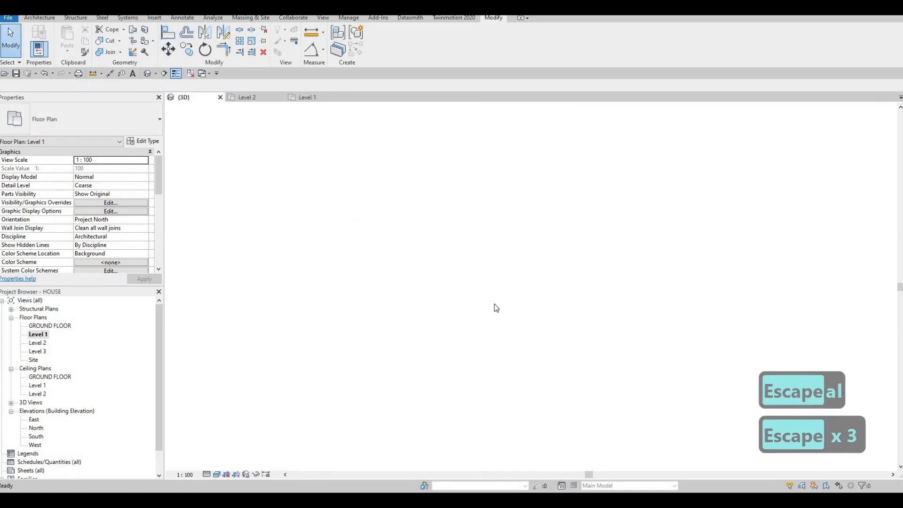
pyautogui.press('Escape')
pyautogui.keyDown('shift'); pyautogui.moveTo(603, 300); pyautogui.dragTo(515, 273, button='middle'); pyautogui.keyUp('shift')
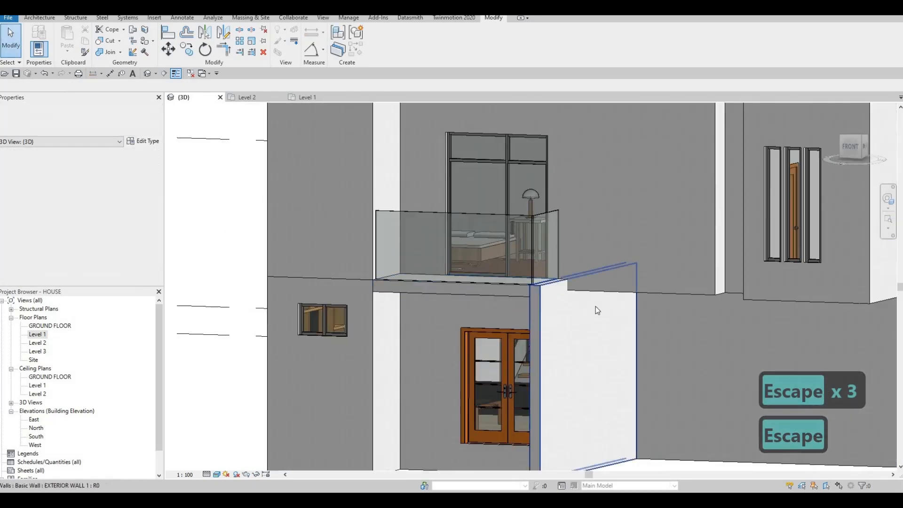
pyautogui.scroll(-3, 596, 306)
pyautogui.keyDown('shift'); pyautogui.moveTo(654, 336); pyautogui.dragTo(517, 341, button='middle'); pyautogui.keyUp('shift')
pyautogui.keyDown('shift'); pyautogui.moveTo(645, 296); pyautogui.dragTo(604, 386, button='middle'); pyautogui.keyUp('shift')
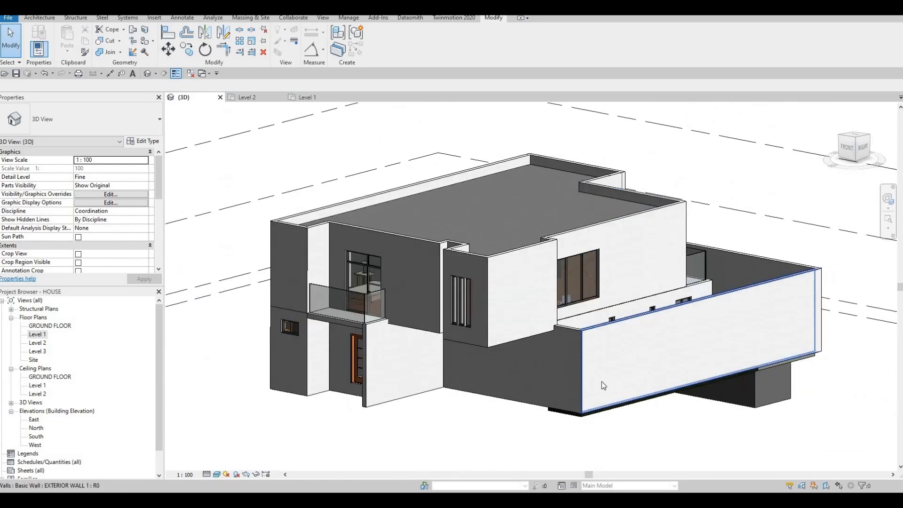
pyautogui.moveTo(610, 442); pyautogui.dragTo(625, 450, button='middle')
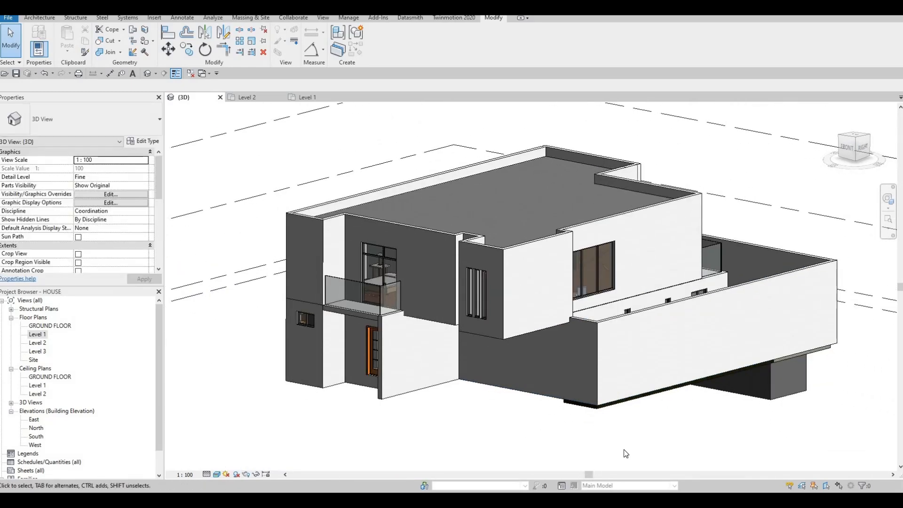